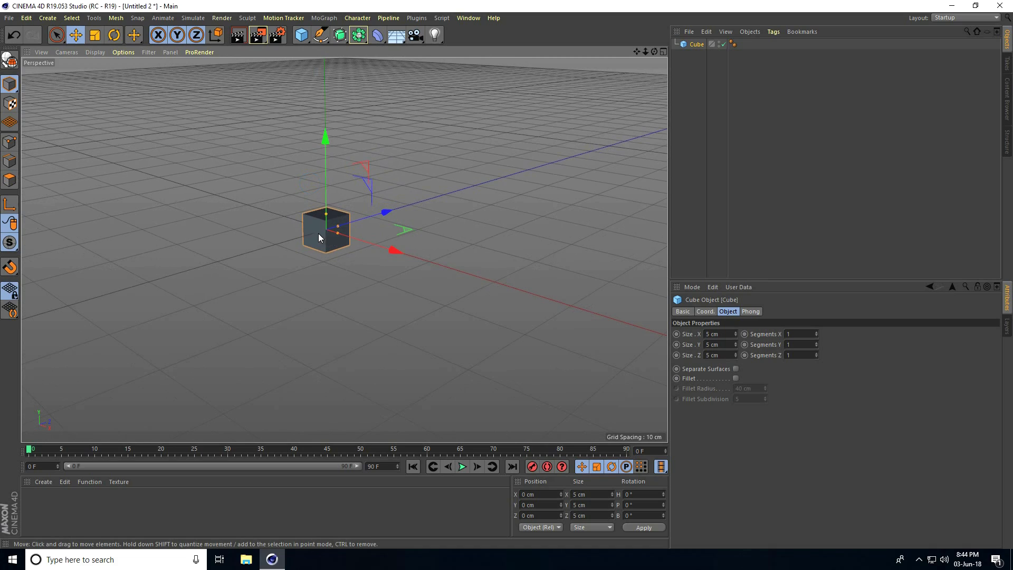
# Make the cube editable and move its axis to the base using Axis Center with Y at -100%
pyautogui.click(9, 59)
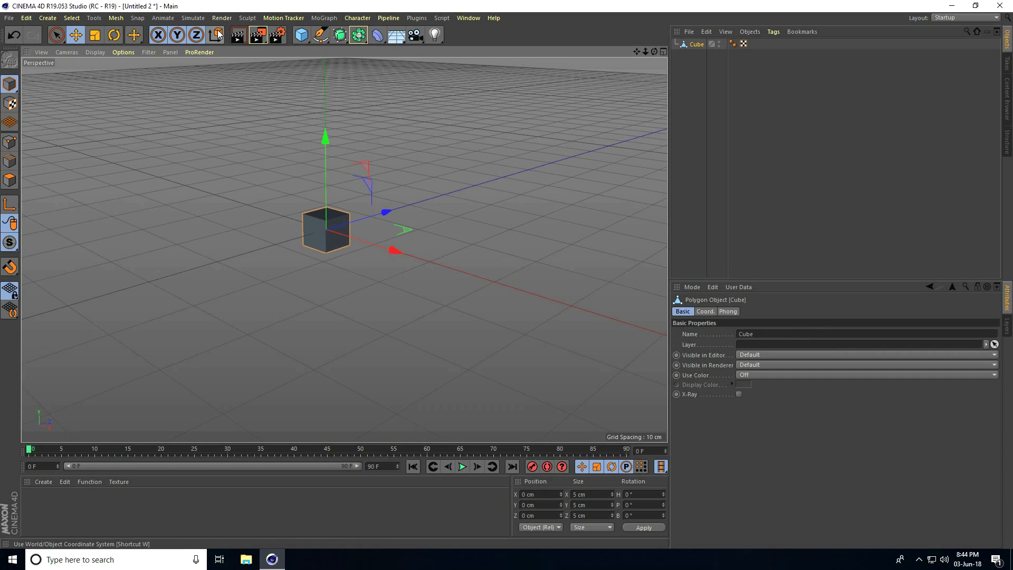
pyautogui.scroll(4, 332, 217)
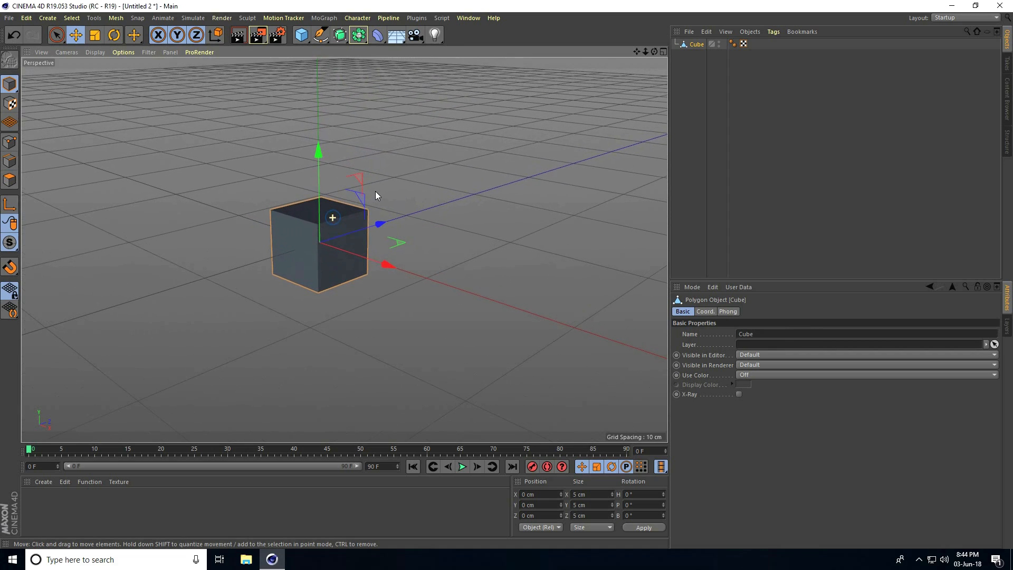
pyautogui.click(115, 19)
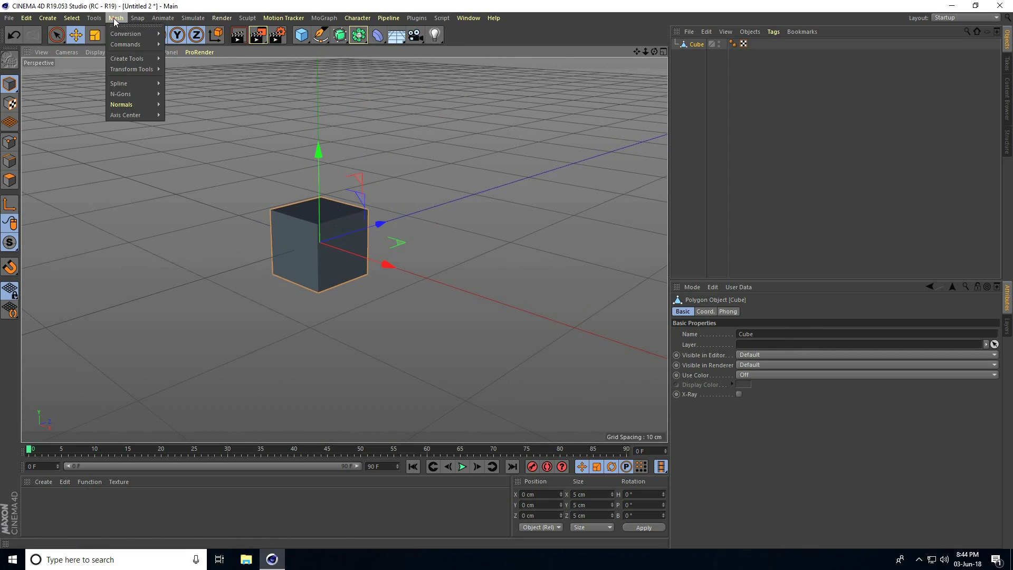
pyautogui.moveTo(120, 113)
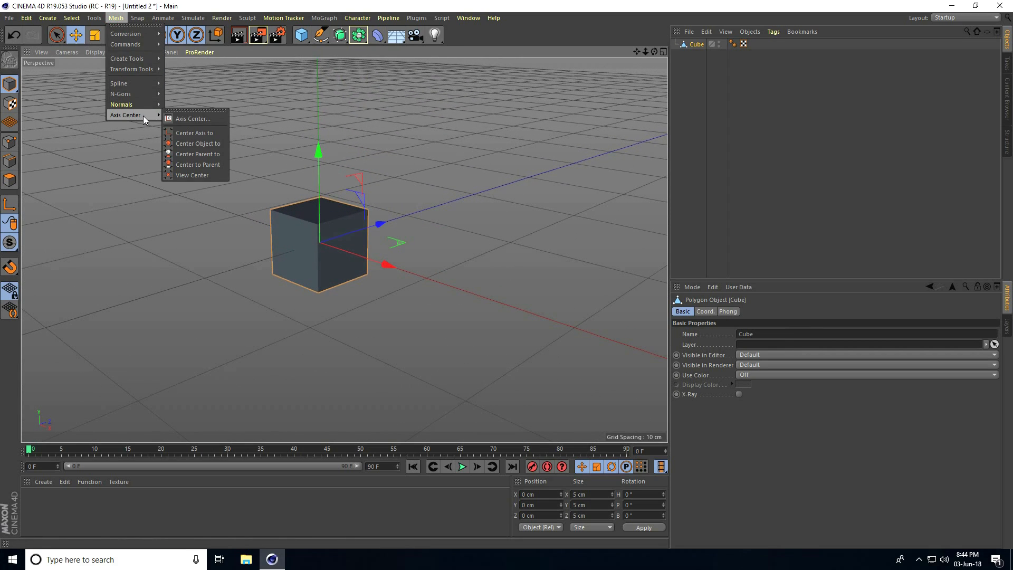
pyautogui.click(185, 119)
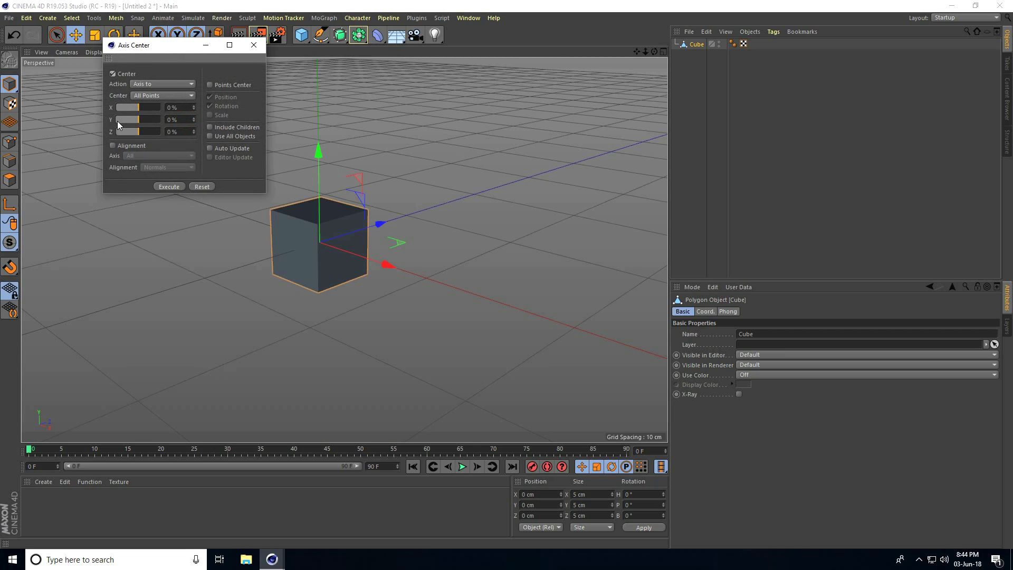
pyautogui.moveTo(134, 121); pyautogui.dragTo(103, 116)
pyautogui.click(169, 185)
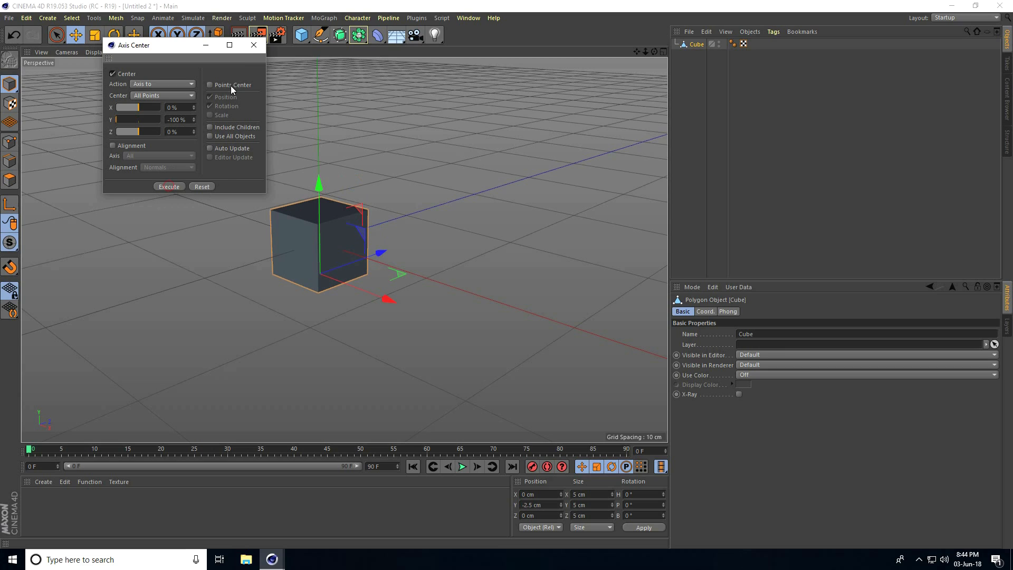
pyautogui.click(254, 45)
# Add a MoGraph Cloner and make the cube its child
pyautogui.click(356, 117)
pyautogui.click(303, 226)
pyautogui.keyDown('alt'); pyautogui.moveTo(330, 211); pyautogui.dragTo(355, 204, button='right'); pyautogui.keyUp('alt')
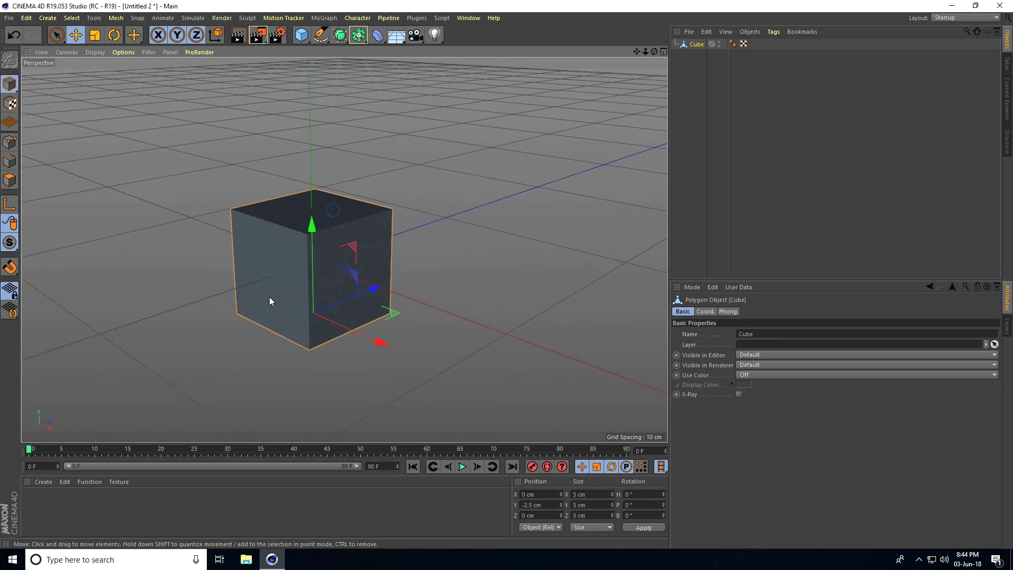
pyautogui.moveTo(269, 297)
pyautogui.keyDown('alt'); pyautogui.mouseDown()
pyautogui.moveTo(322, 183)
pyautogui.moveTo(319, 201)
pyautogui.mouseUp(); pyautogui.keyUp('alt')
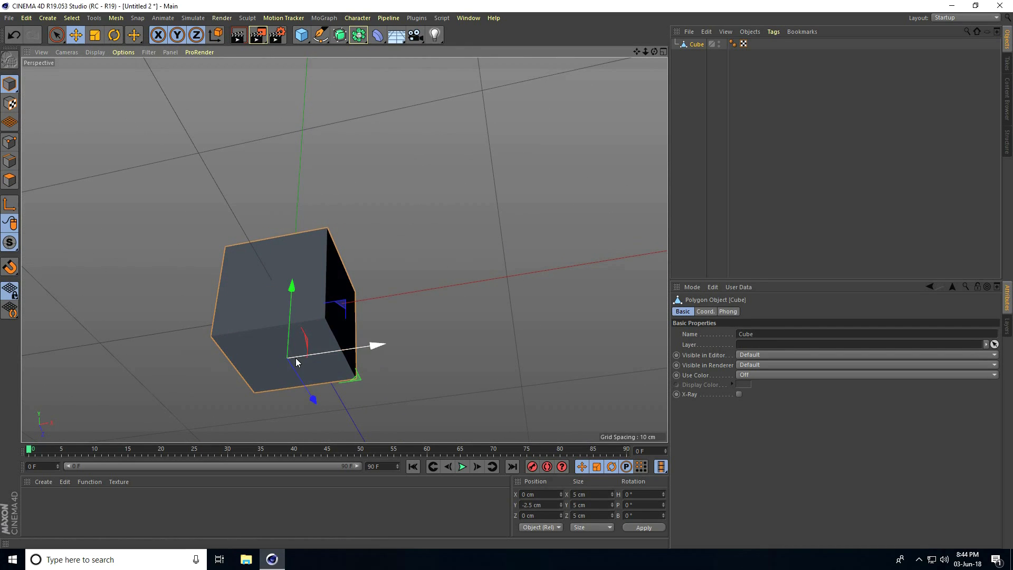
pyautogui.keyDown('alt'); pyautogui.moveTo(287, 358); pyautogui.dragTo(307, 347); pyautogui.keyUp('alt')
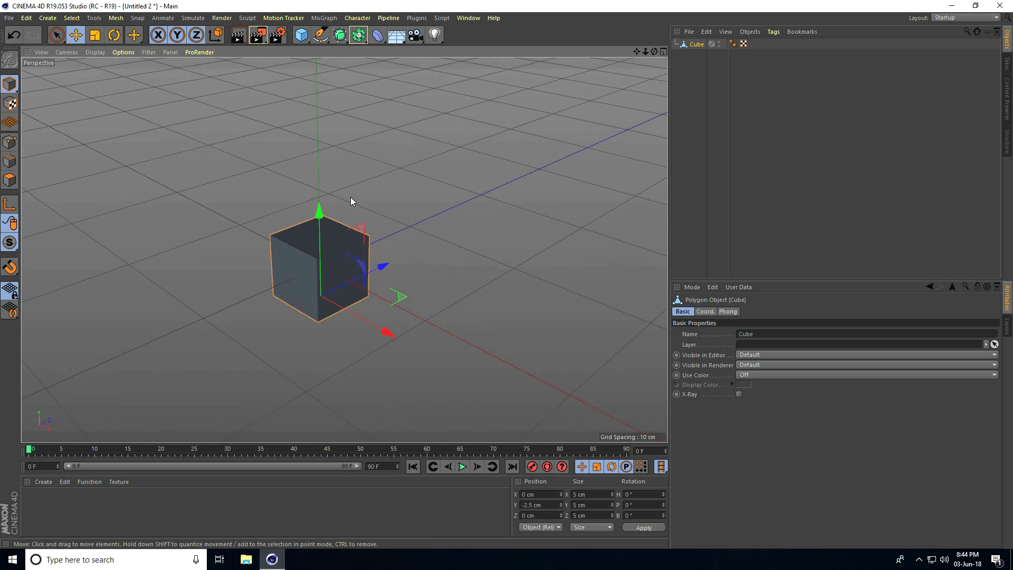
pyautogui.click(324, 18)
pyautogui.click(332, 132)
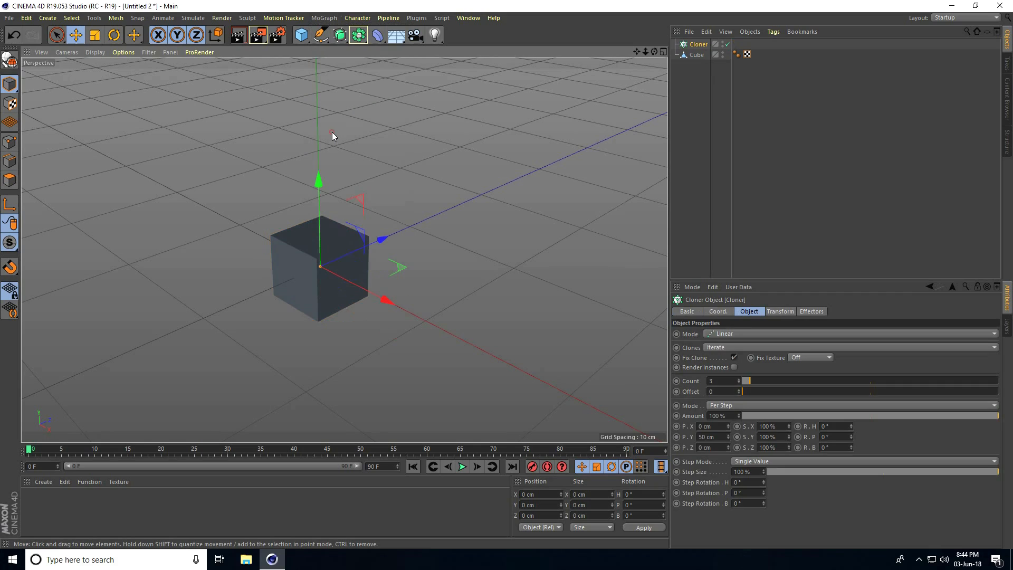
pyautogui.moveTo(694, 54); pyautogui.dragTo(692, 48)
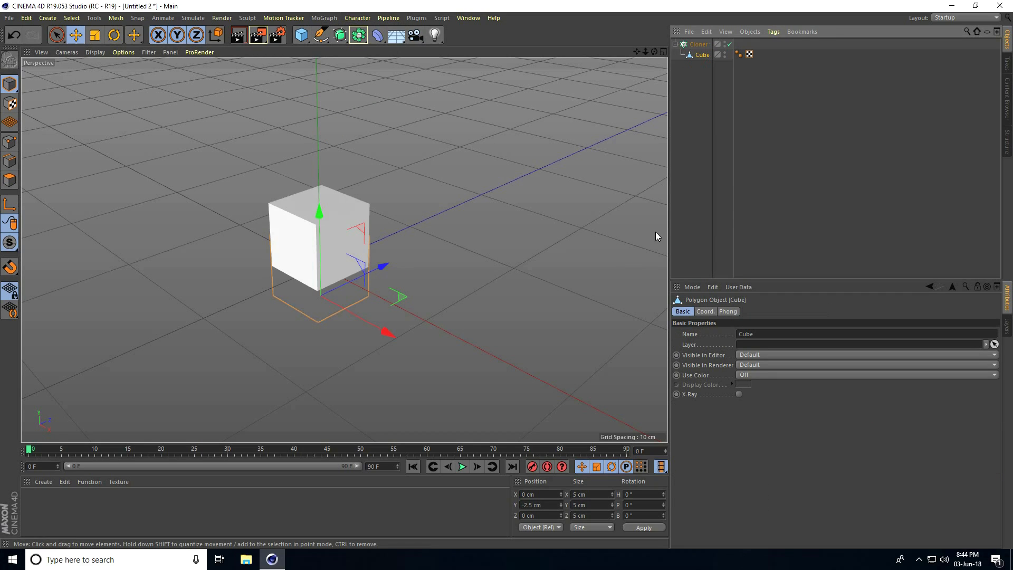
# Set the Cloner to Grid Array mode with a count of 30 × 1 × 30
pyautogui.click(699, 46)
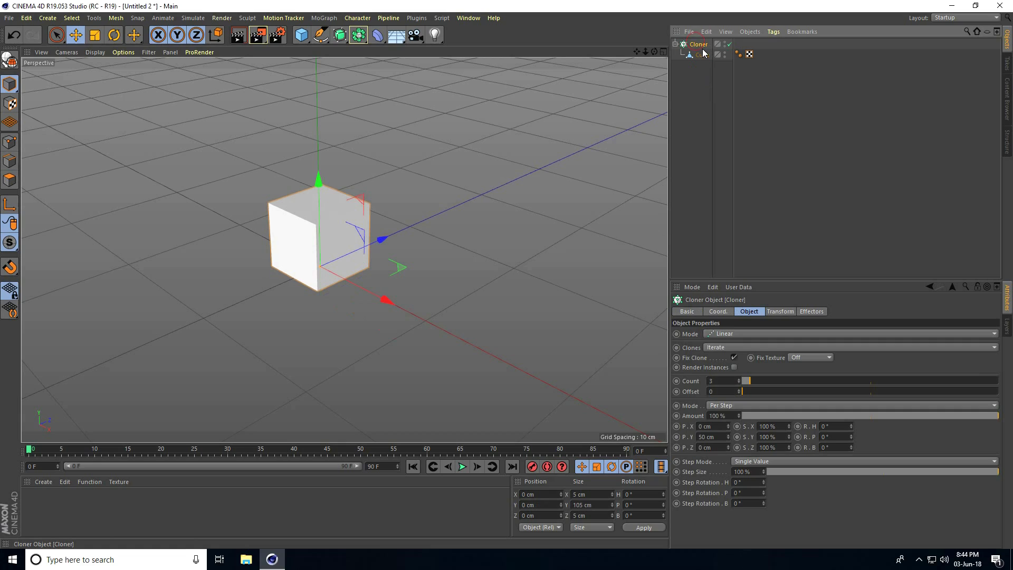
pyautogui.click(713, 332)
pyautogui.click(738, 374)
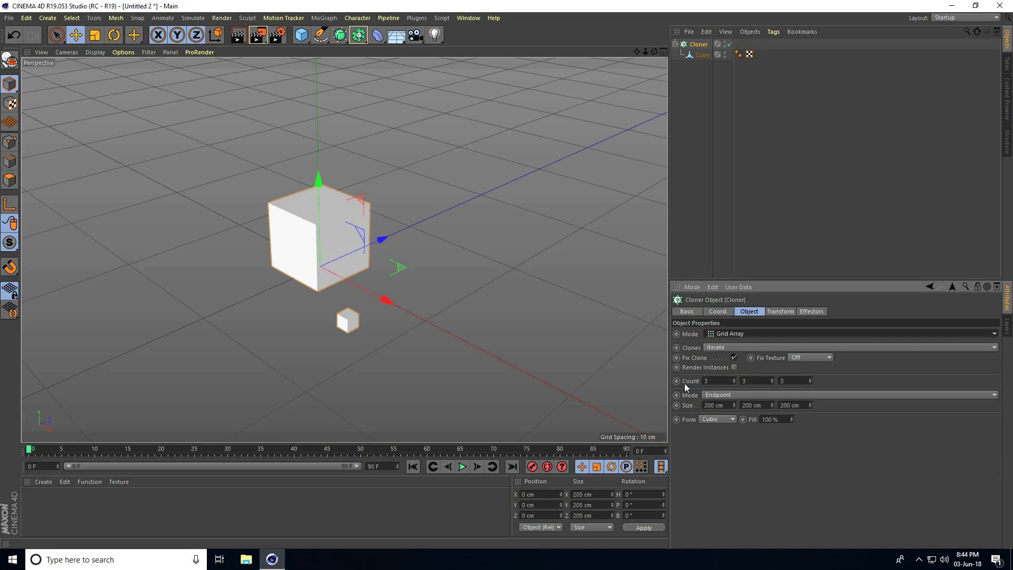
pyautogui.click(721, 380)
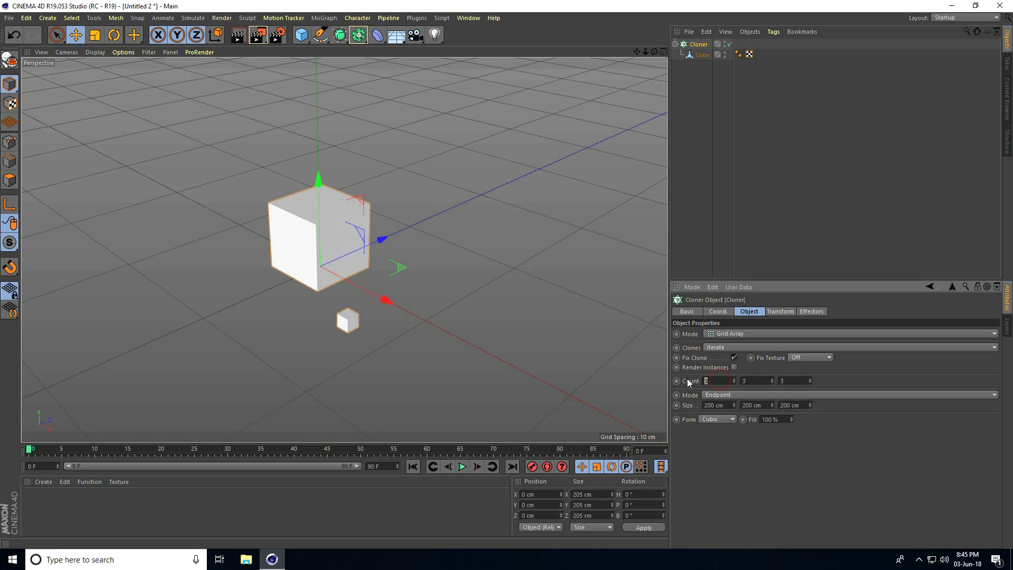
pyautogui.press('Tab')
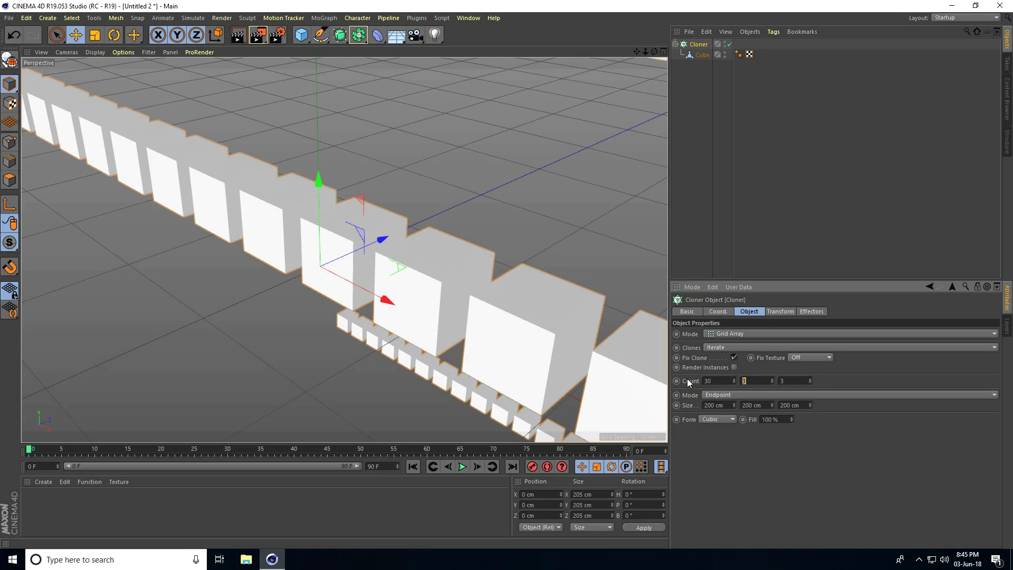
pyautogui.write('1')
pyautogui.press('Tab')
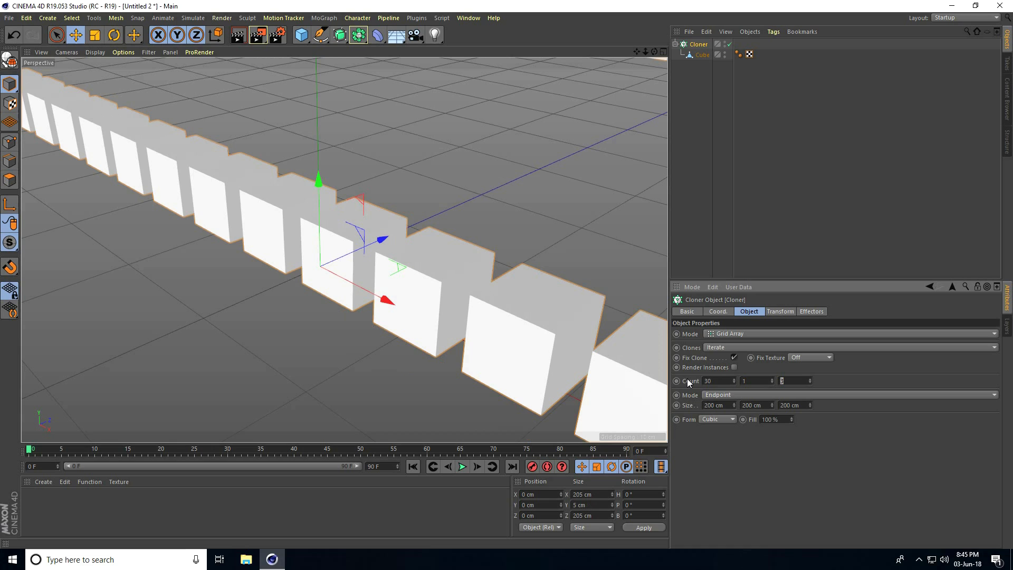
pyautogui.write('30')
pyautogui.press('Return')
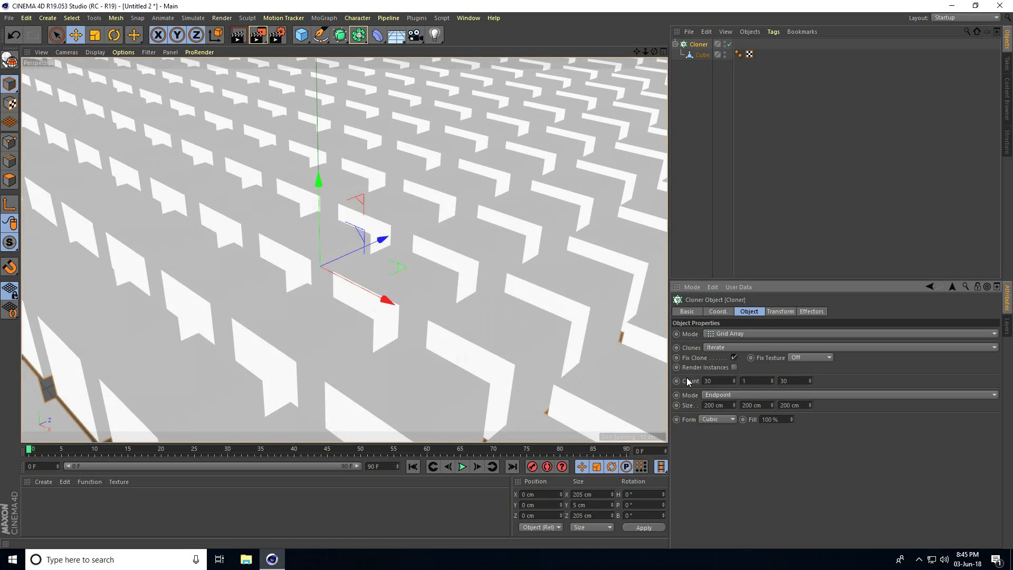
# Display the cloned cubes in the viewport with Gouraud Shading (Lines)
pyautogui.scroll(-10, 394, 239)
pyautogui.scroll(3, 383, 262)
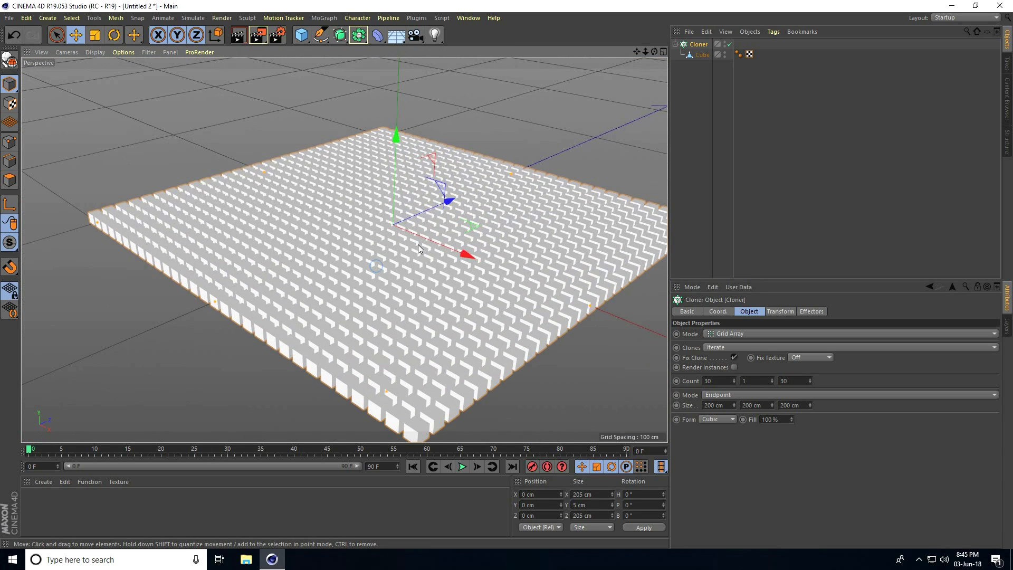
pyautogui.click(96, 53)
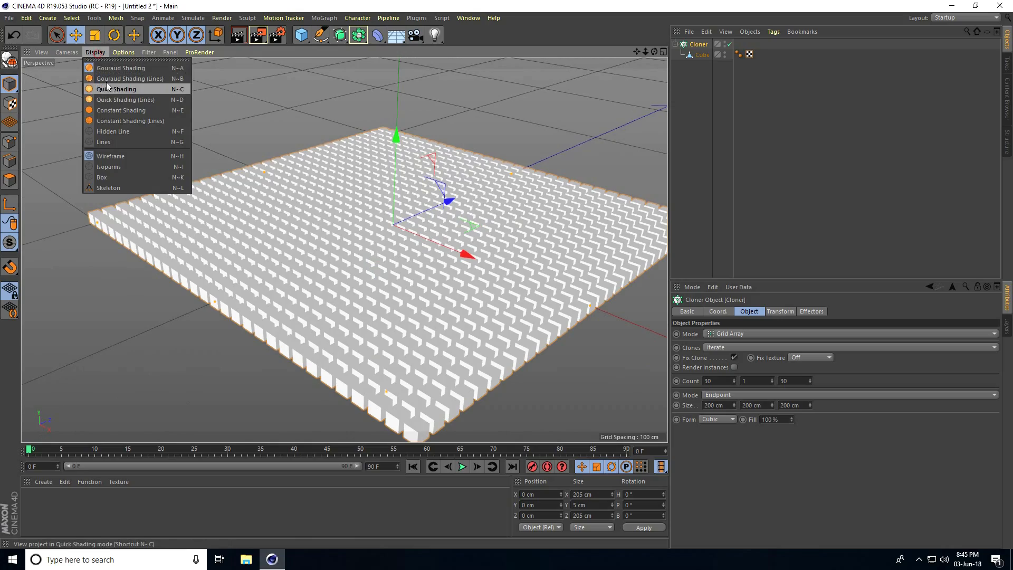
pyautogui.click(141, 79)
pyautogui.click(219, 334)
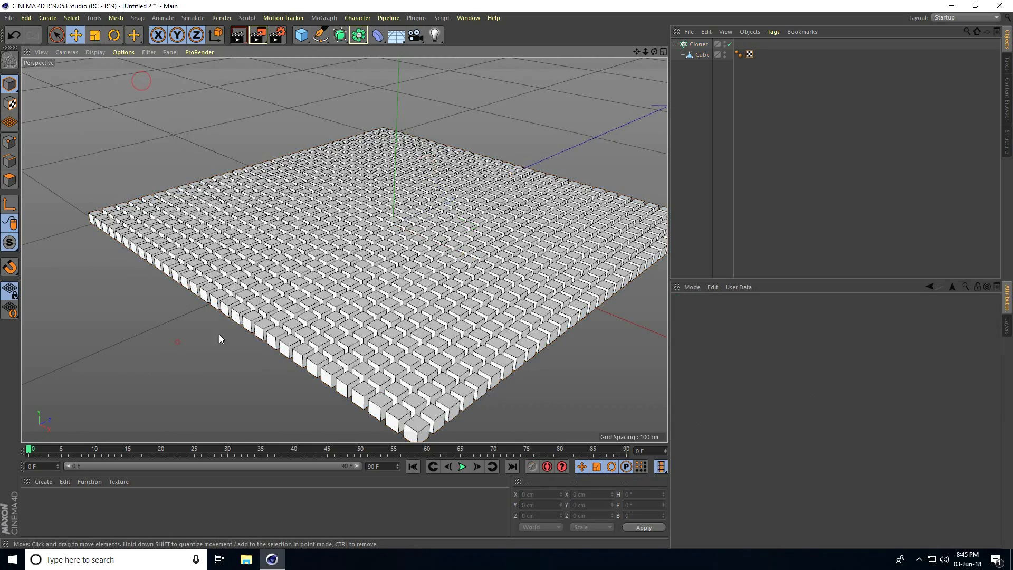
# Set the Cloner's grid size to 150 cm in X, 0 cm in Y and 150 cm in Z
pyautogui.scroll(6, 284, 298)
pyautogui.moveTo(284, 305)
pyautogui.keyDown('alt'); pyautogui.mouseDown()
pyautogui.moveTo(323, 353)
pyautogui.moveTo(345, 349)
pyautogui.mouseUp(); pyautogui.keyUp('alt')
pyautogui.click(698, 45)
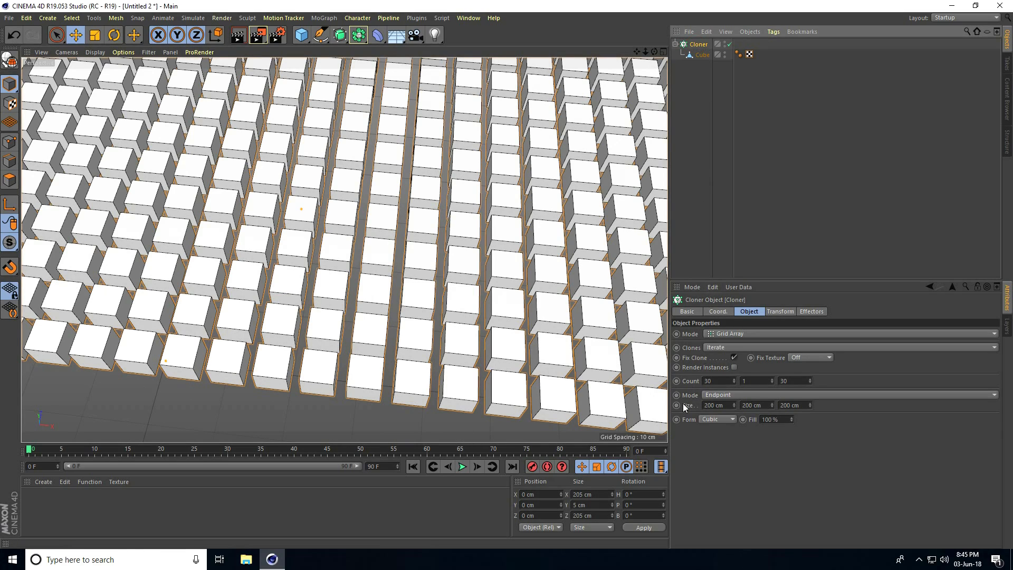
pyautogui.moveTo(723, 405); pyautogui.dragTo(698, 406)
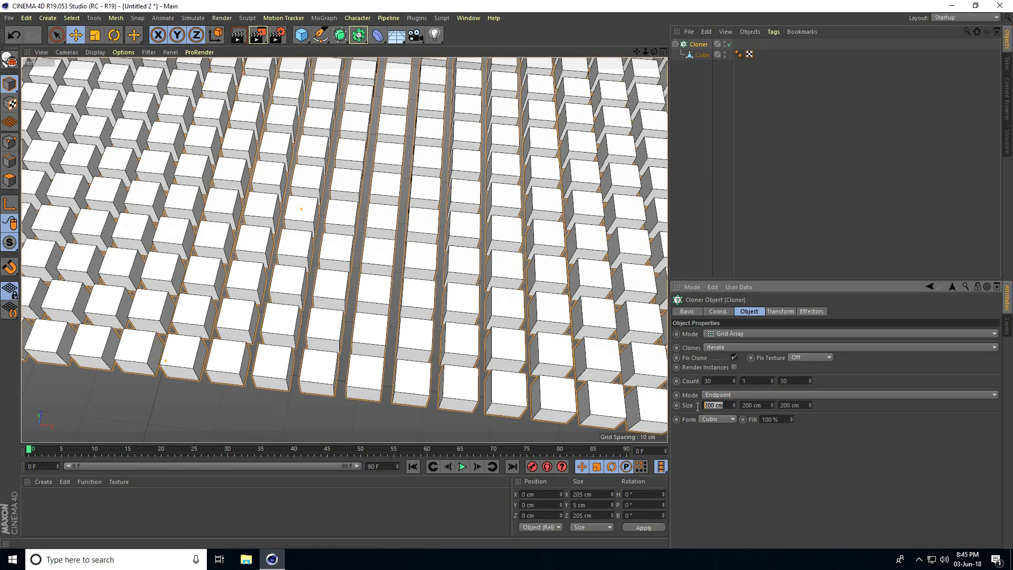
pyautogui.press('Tab')
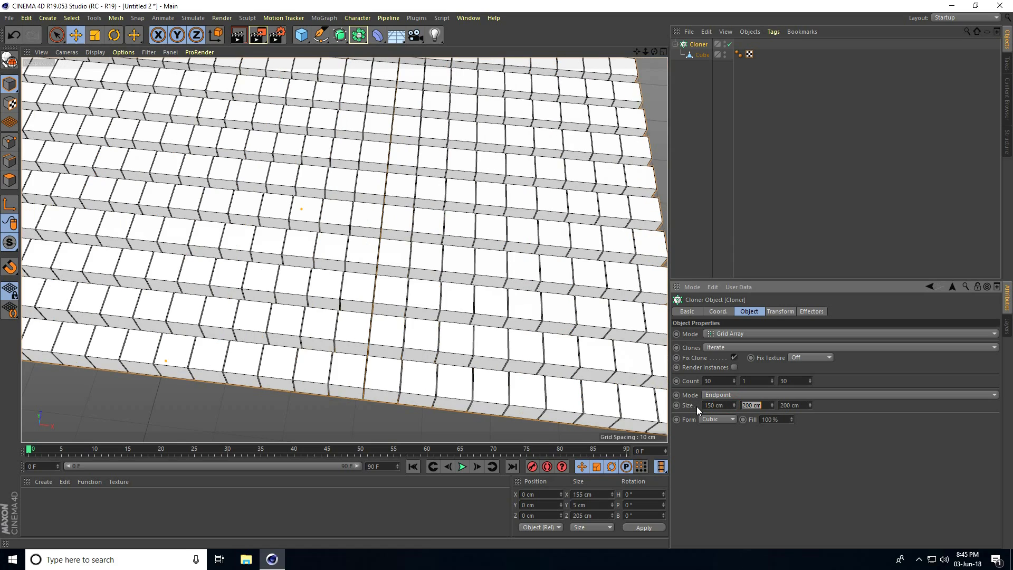
pyautogui.write('0')
pyautogui.press('Tab')
pyautogui.write('150')
pyautogui.press('Return')
# Frame the whole cube grid in the view and add a Sound effector to the Cloner
pyautogui.keyDown('alt'); pyautogui.moveTo(316, 312); pyautogui.dragTo(248, 354, button='right'); pyautogui.keyUp('alt')
pyautogui.keyDown('alt'); pyautogui.moveTo(228, 151); pyautogui.dragTo(300, 132, button='right'); pyautogui.keyUp('alt')
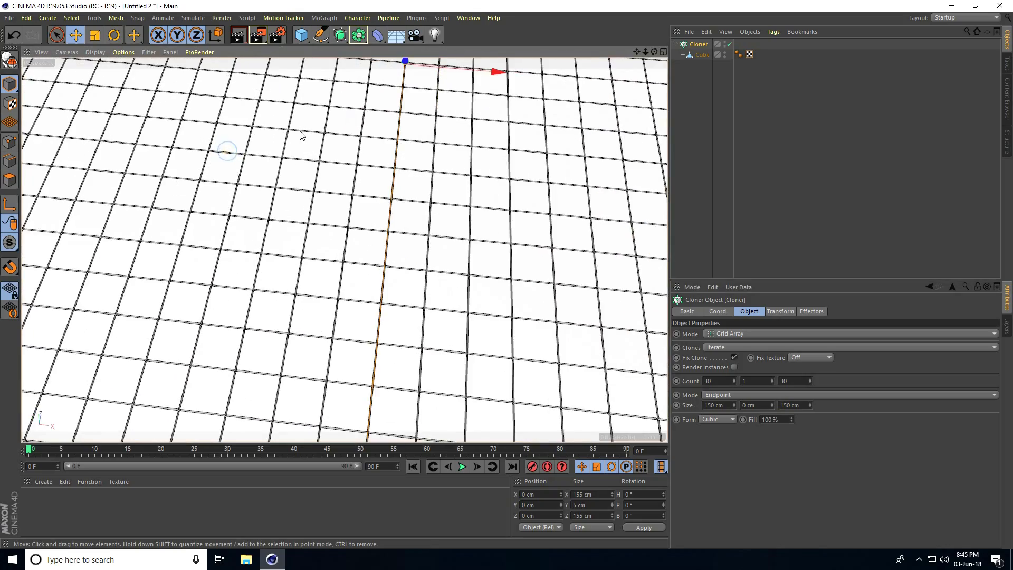
pyautogui.moveTo(262, 273)
pyautogui.keyDown('alt'); pyautogui.mouseDown()
pyautogui.moveTo(296, 184)
pyautogui.moveTo(282, 259)
pyautogui.moveTo(277, 238)
pyautogui.mouseUp(); pyautogui.keyUp('alt')
pyautogui.keyDown('alt'); pyautogui.moveTo(277, 238); pyautogui.dragTo(172, 261, button='right'); pyautogui.keyUp('alt')
pyautogui.moveTo(636, 51)
pyautogui.mouseDown()
pyautogui.moveTo(506, 274)
pyautogui.moveTo(519, 278)
pyautogui.mouseUp()
pyautogui.scroll(5, 297, 236)
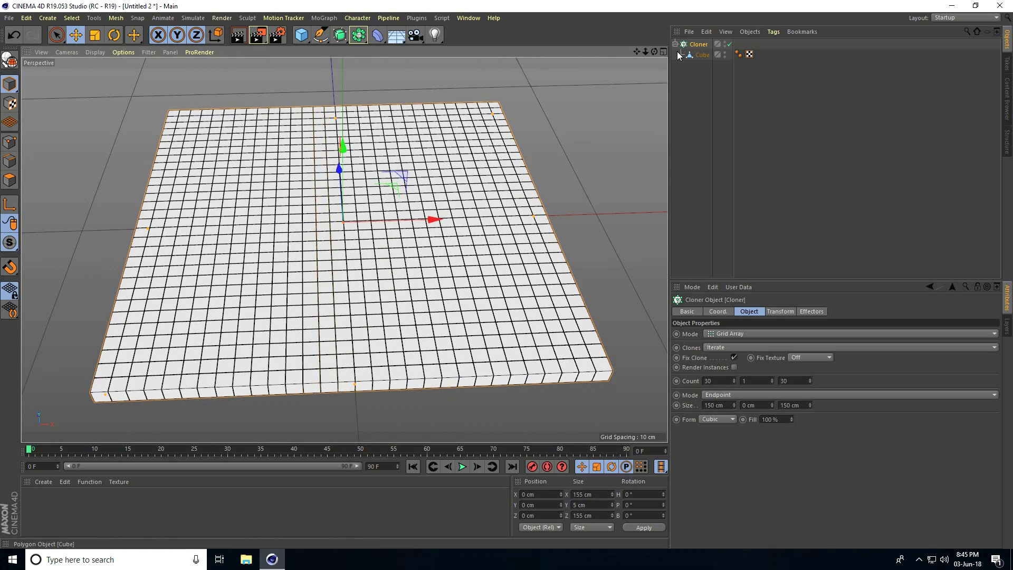
pyautogui.click(319, 19)
pyautogui.moveTo(331, 37)
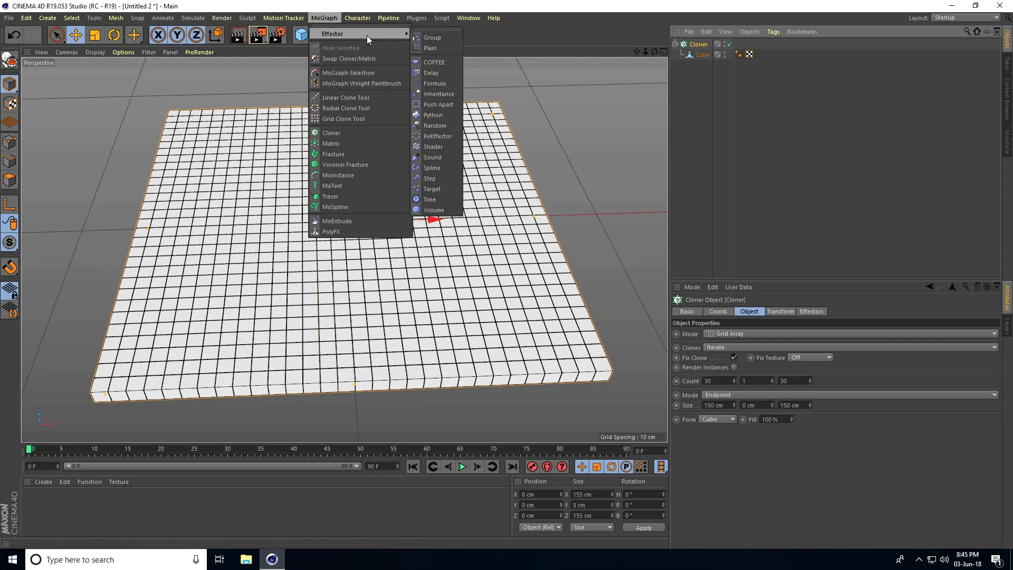
pyautogui.click(441, 158)
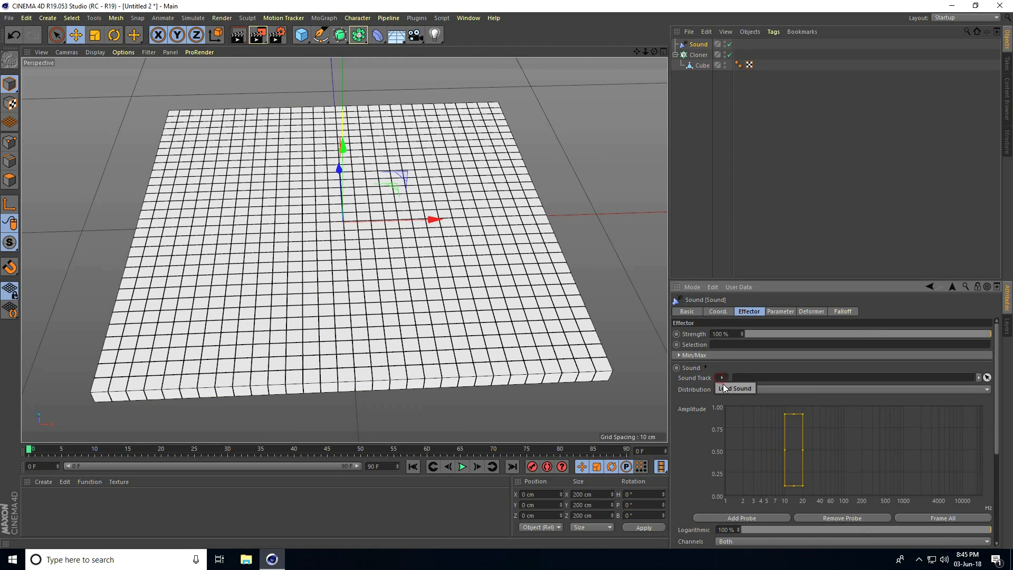
# Load the New_Land MP3 file from the Desktop as the Sound effector's sound track
pyautogui.click(738, 387)
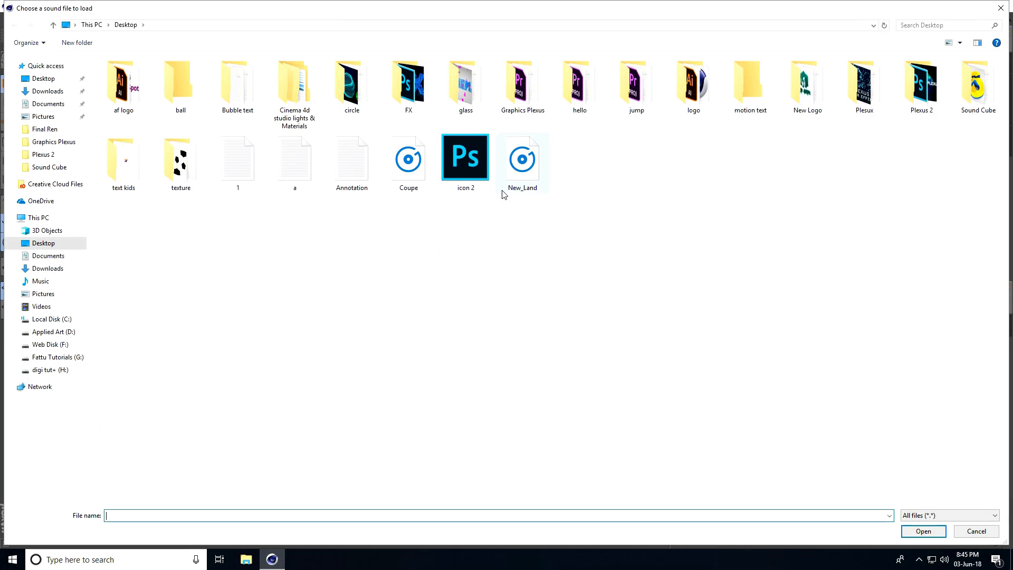
pyautogui.click(536, 168)
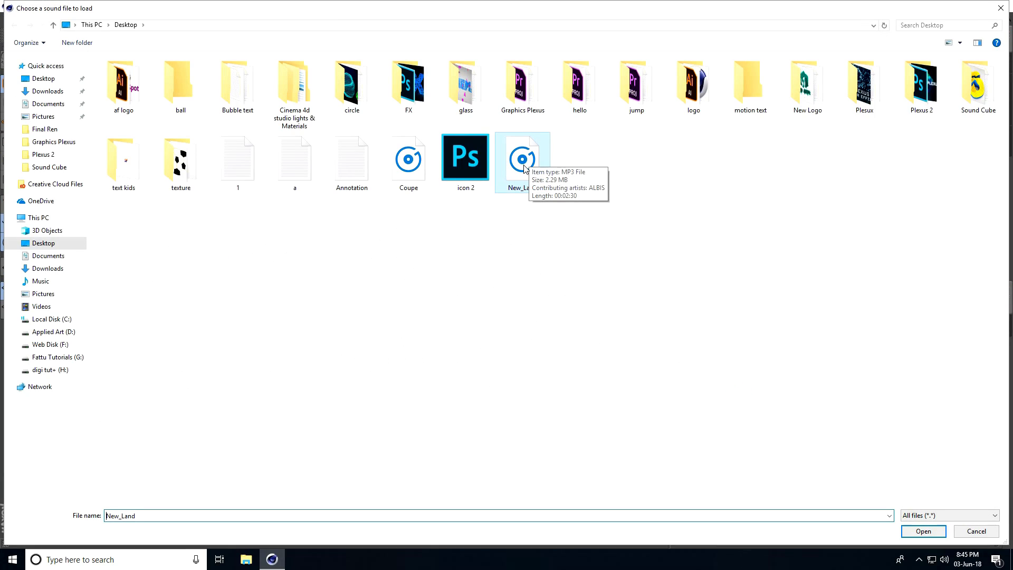
pyautogui.click(923, 533)
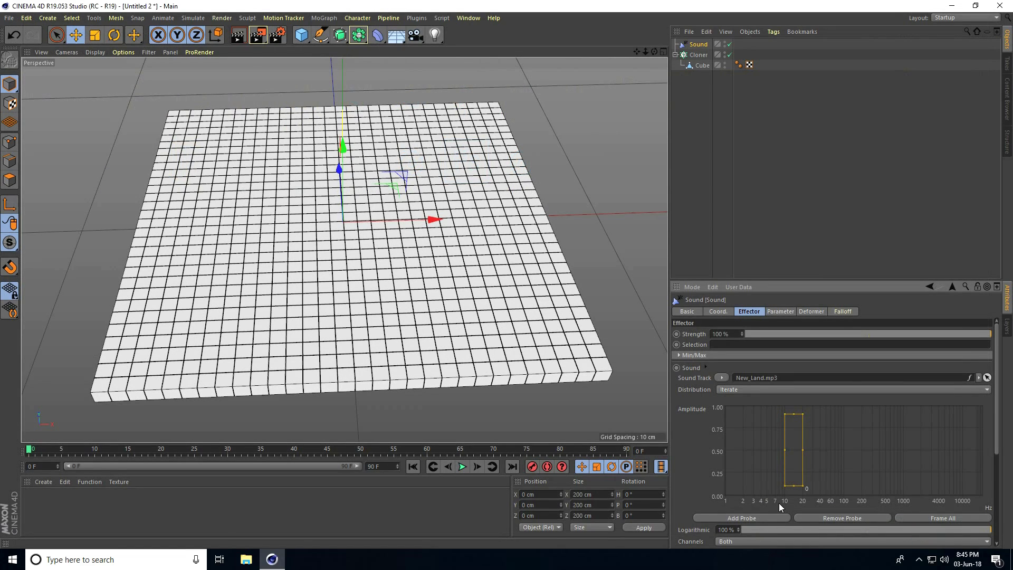
pyautogui.moveTo(796, 422); pyautogui.dragTo(793, 417)
# Lower the speaker volume and play the animation briefly to preview how the grid reacts to the sound
pyautogui.scroll(-5, 698, 477)
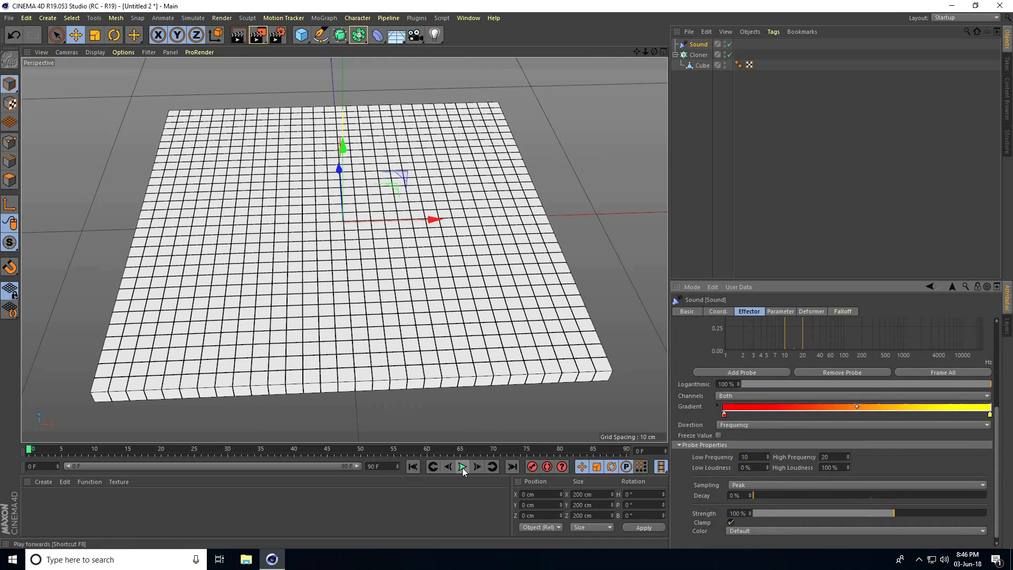
pyautogui.click(944, 559)
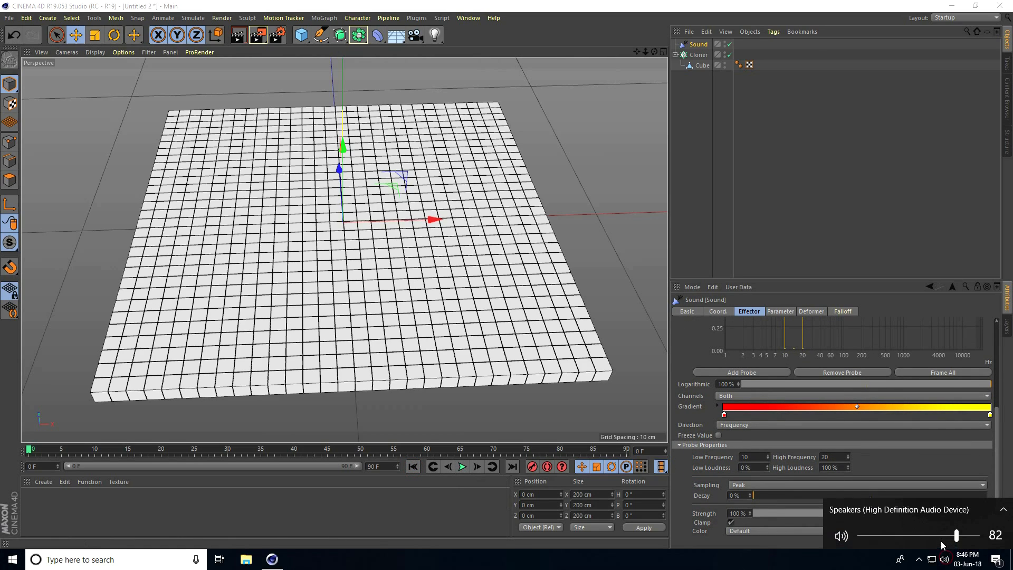
pyautogui.moveTo(940, 534); pyautogui.dragTo(920, 535)
pyautogui.click(461, 467)
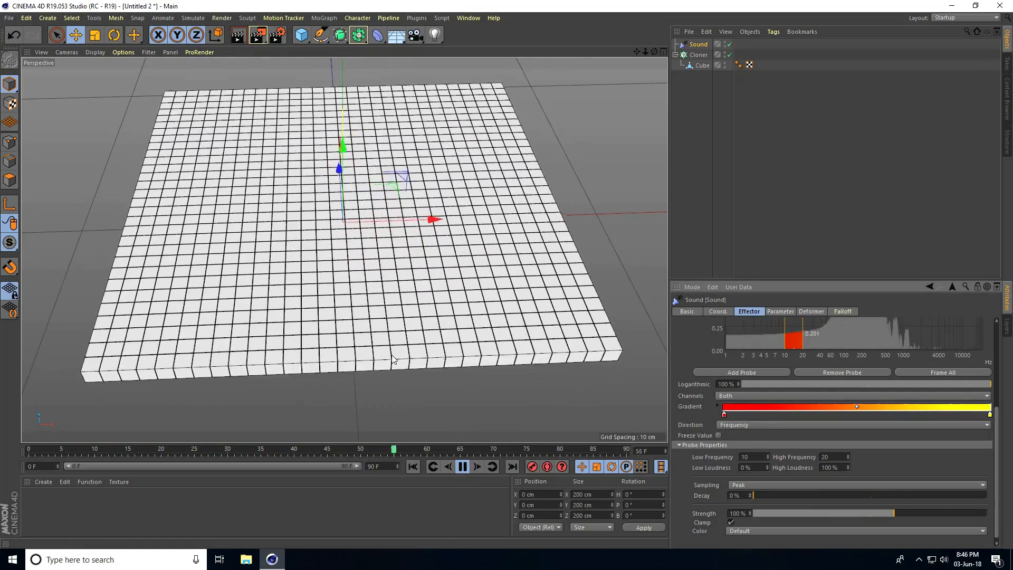
pyautogui.click(462, 467)
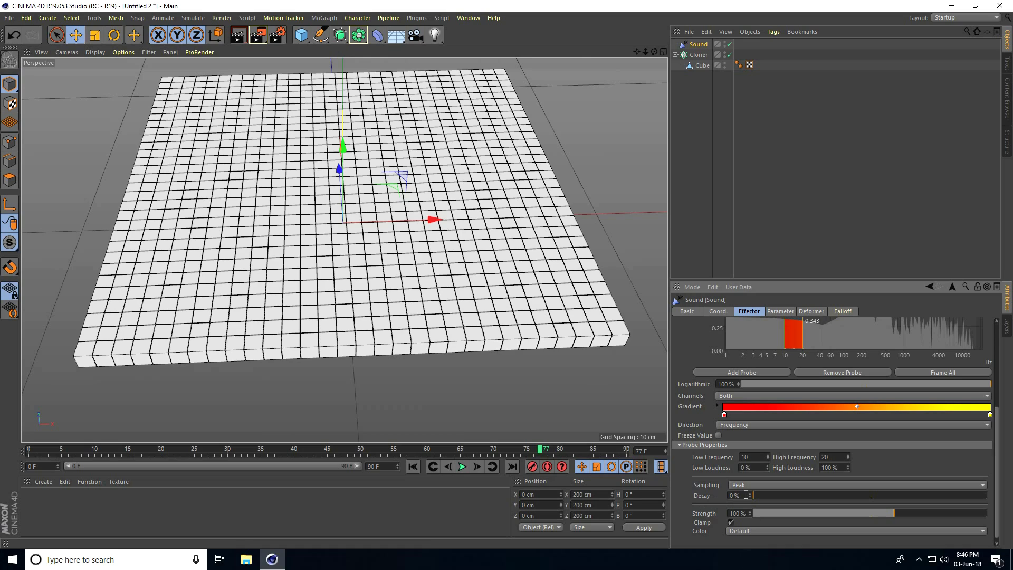
# Set the sound probe's decay to 20% and its strength to 120%
pyautogui.click(735, 495)
pyautogui.write('20')
pyautogui.press('Return')
pyautogui.click(738, 513)
pyautogui.write('120')
pyautogui.press('Return')
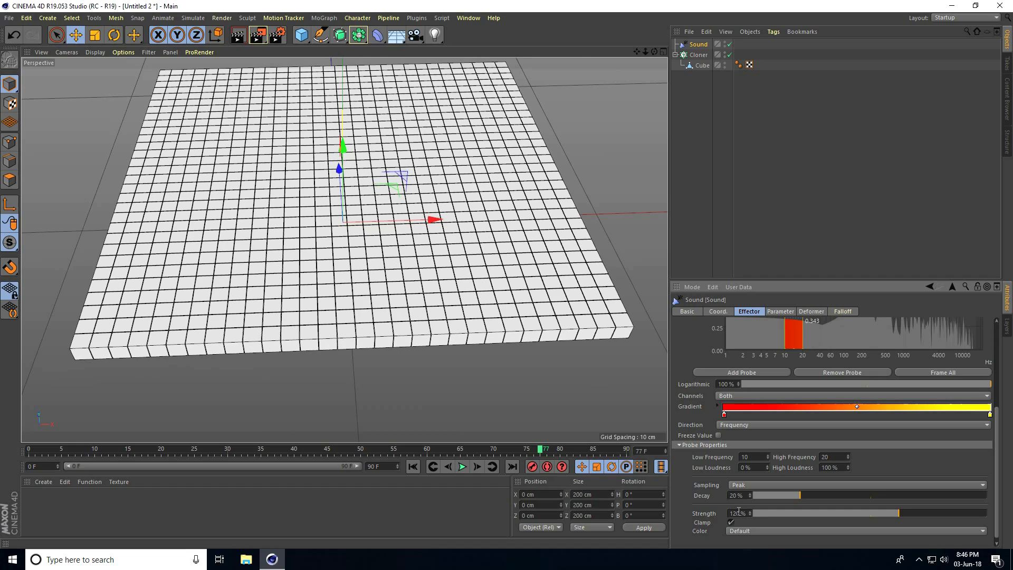
# Make the Sound effector drive the clones' scale instead of their position, with a Y scale of 1
pyautogui.click(787, 315)
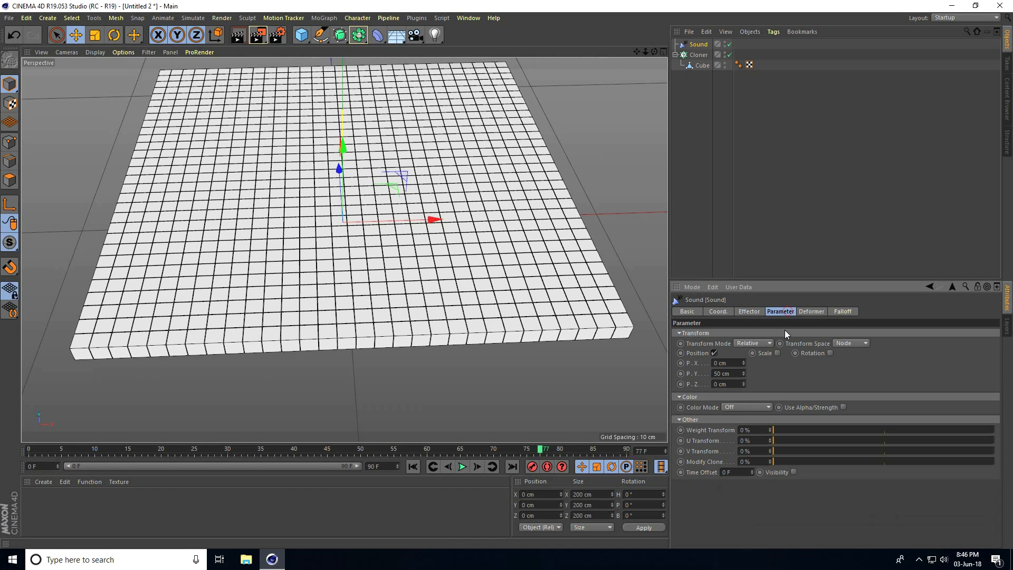
pyautogui.click(714, 352)
pyautogui.click(755, 353)
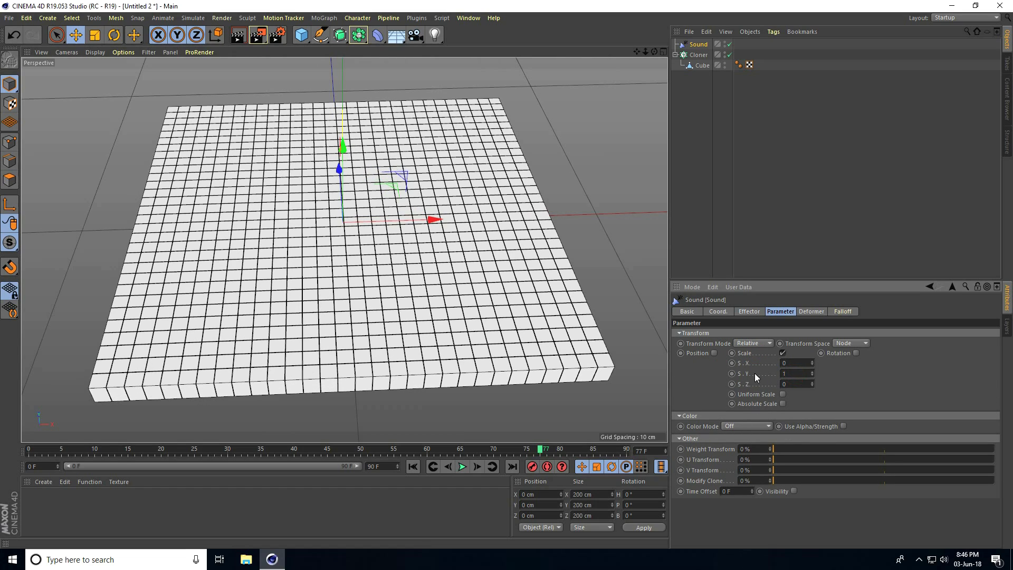
# Play the animation from the start to preview how the cubes scale with the sound, and stop it
pyautogui.click(413, 467)
pyautogui.click(462, 466)
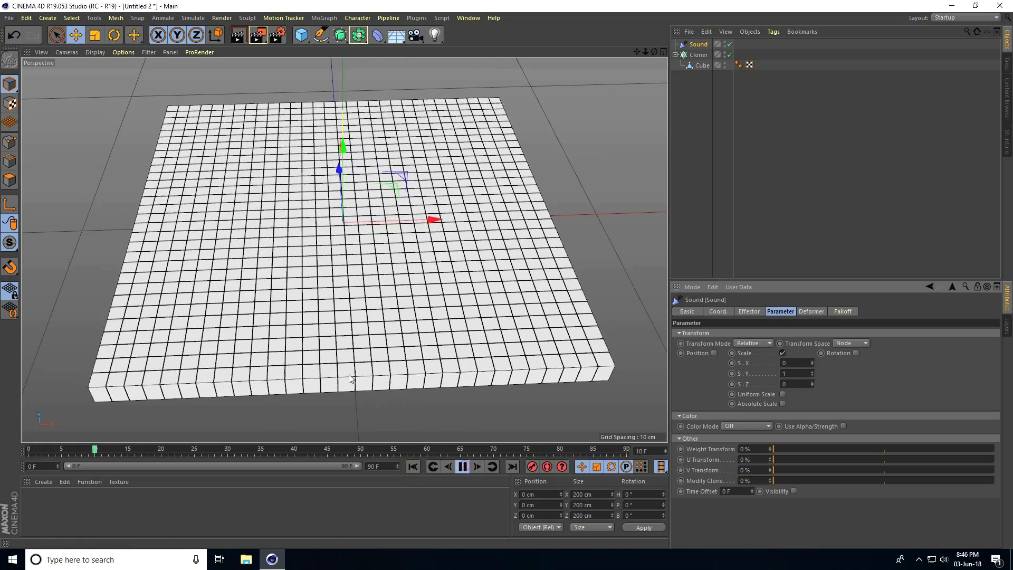
pyautogui.keyDown('alt'); pyautogui.moveTo(311, 389); pyautogui.dragTo(318, 398); pyautogui.keyUp('alt')
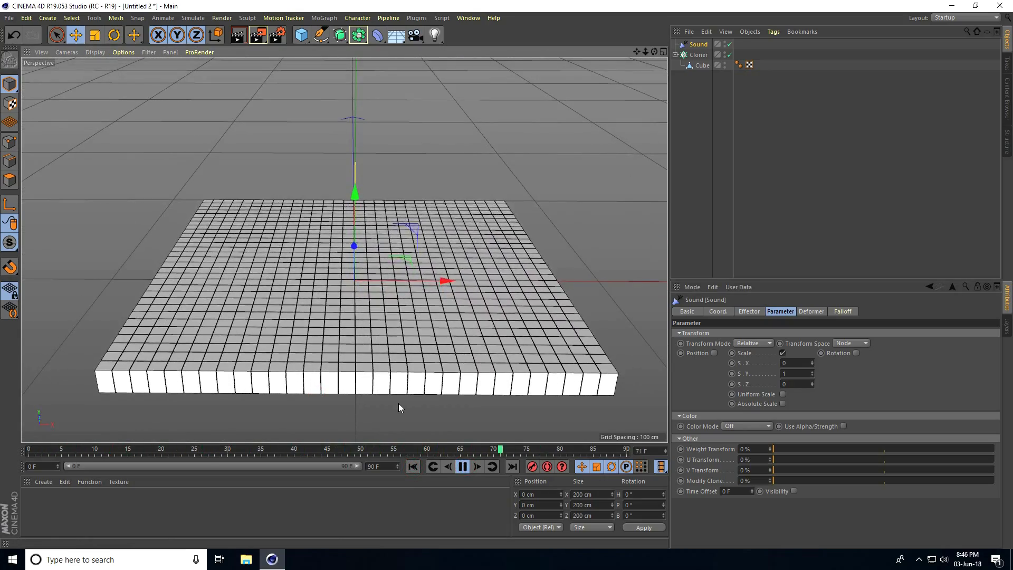
pyautogui.click(457, 467)
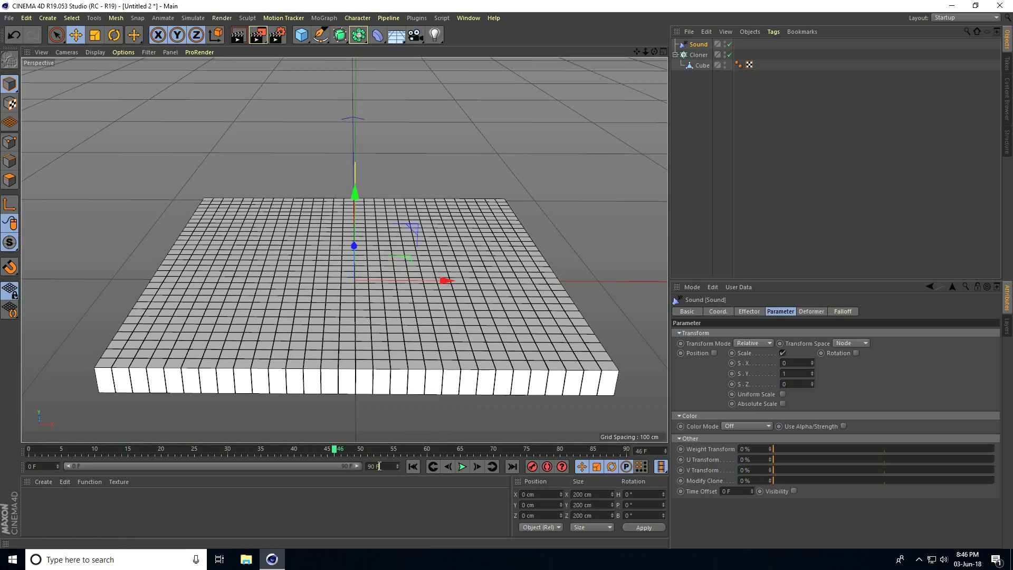
# Extend the animation length to 600 frames and stretch the preview range to cover all of it
pyautogui.click(374, 466)
pyautogui.write('6000')
pyautogui.press('BackSpace')
pyautogui.press('Return')
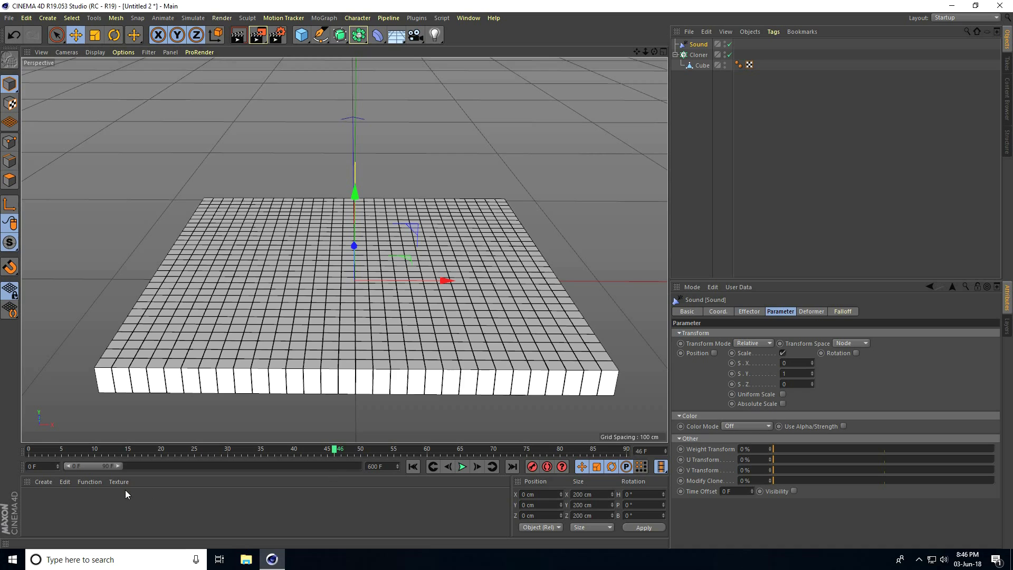
pyautogui.moveTo(111, 466); pyautogui.dragTo(456, 457)
# Add a Random effector to the Cloner
pyautogui.scroll(-3, 474, 271)
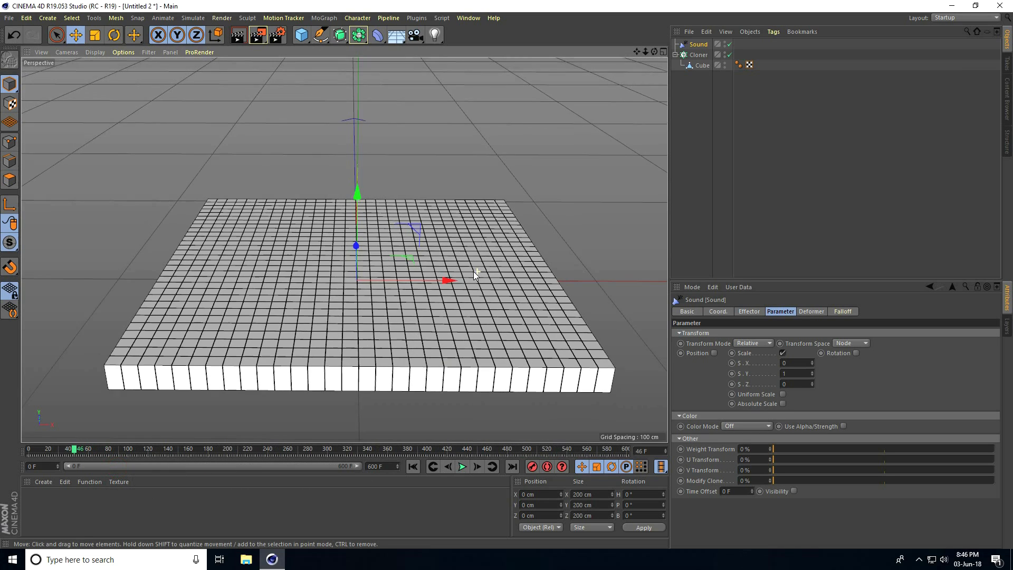
pyautogui.scroll(2, 310, 290)
pyautogui.keyDown('alt'); pyautogui.moveTo(335, 308); pyautogui.dragTo(370, 306); pyautogui.keyUp('alt')
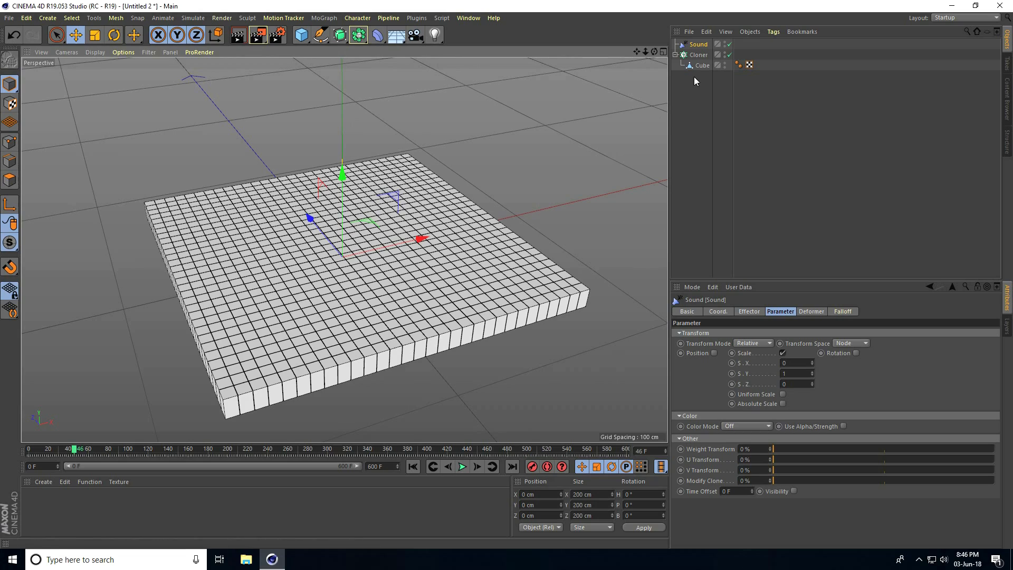
pyautogui.click(703, 56)
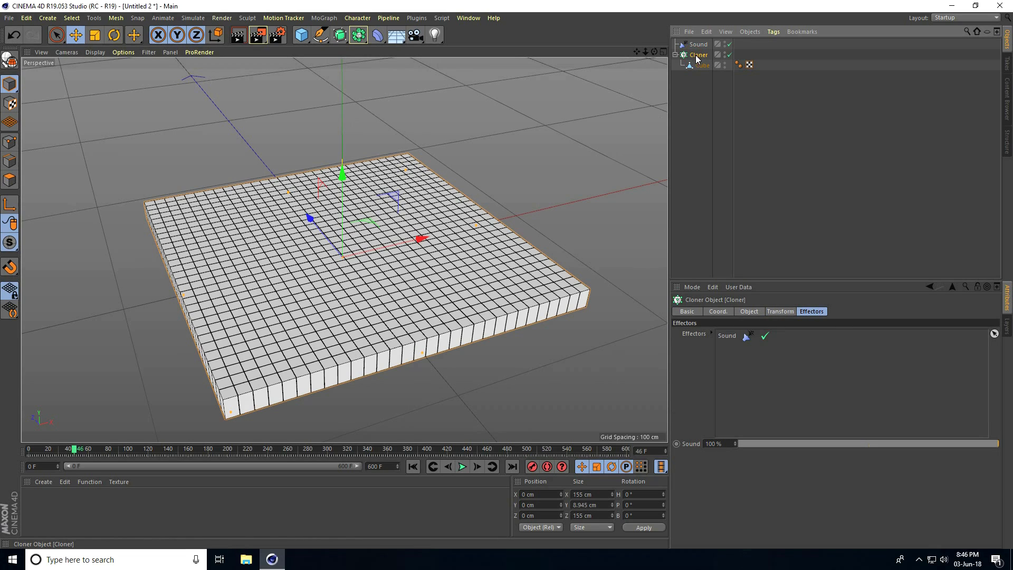
pyautogui.click(316, 19)
pyautogui.moveTo(325, 33)
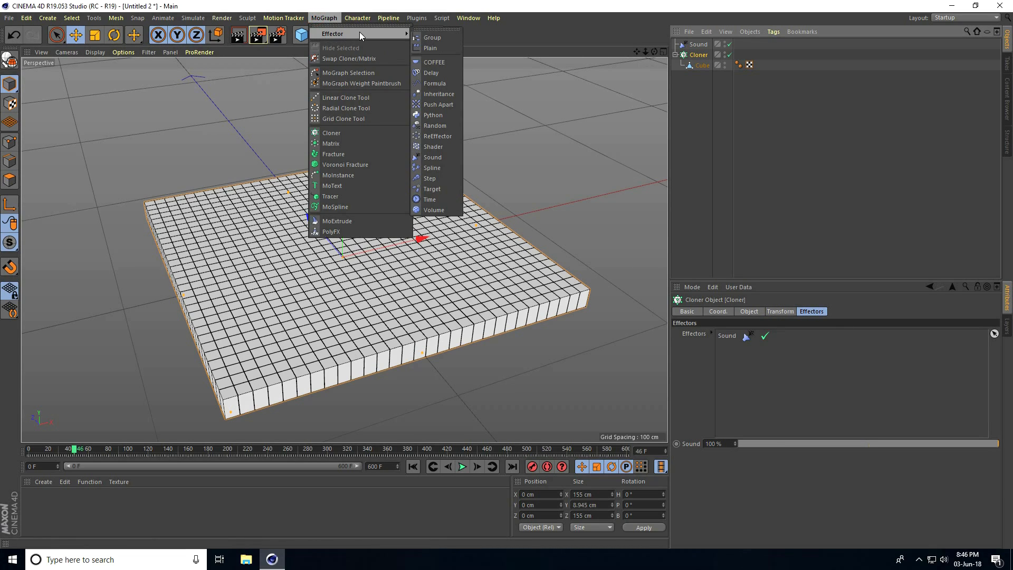
pyautogui.click(448, 125)
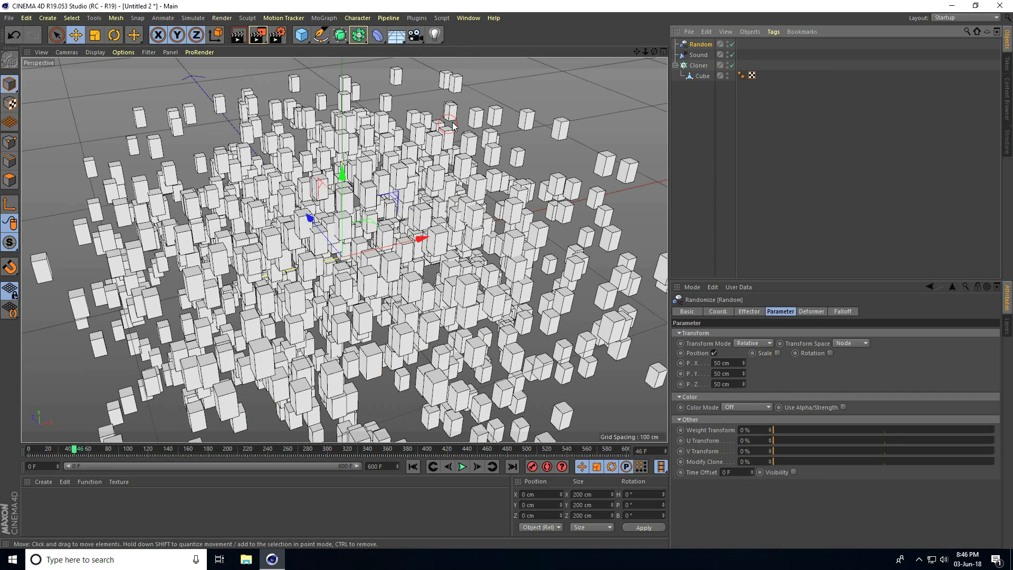
# Make the Random effector vary scale instead of position, with a Y scale of 5 and Absolute Scale enabled
pyautogui.click(714, 353)
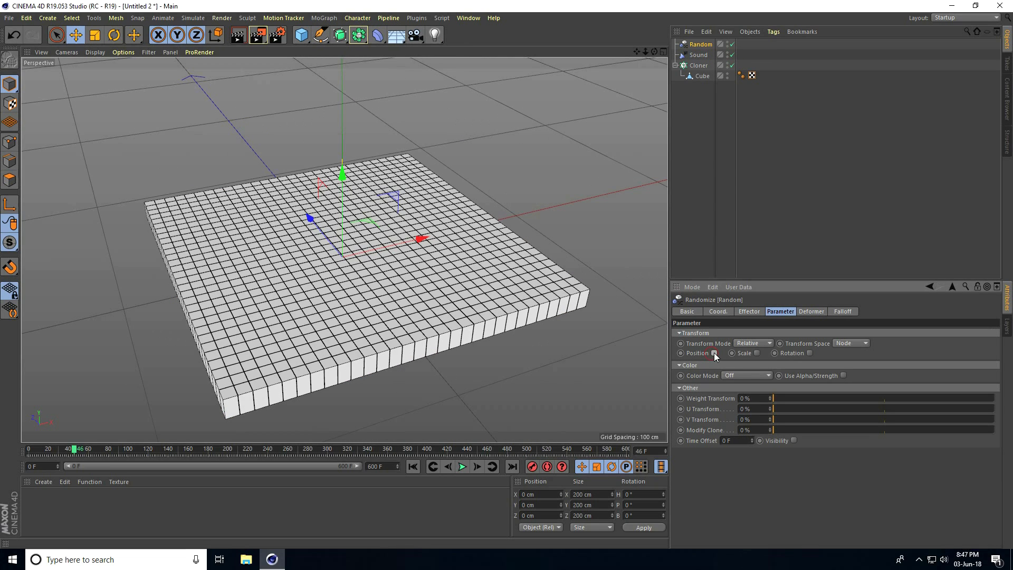
pyautogui.click(756, 353)
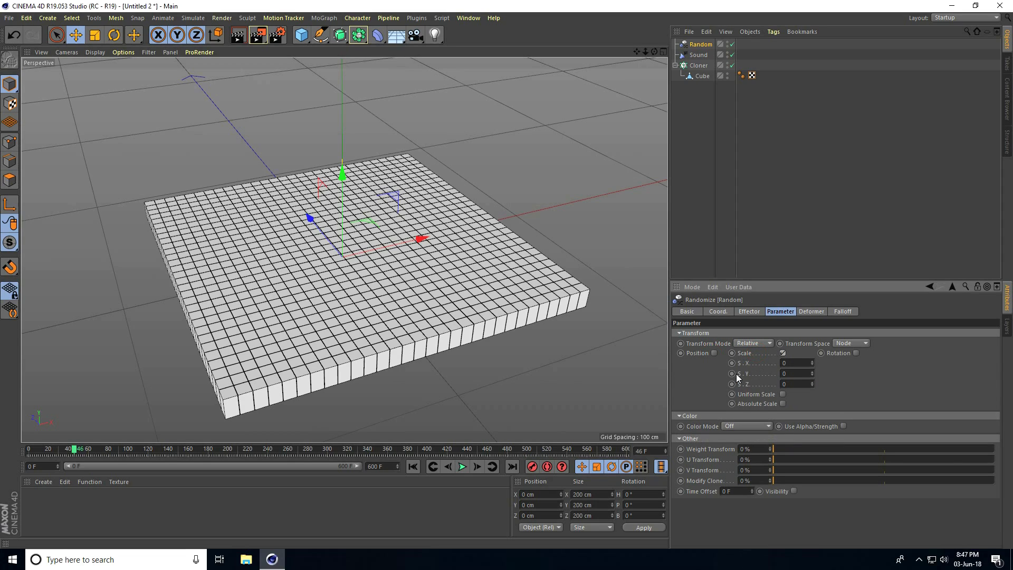
pyautogui.press('Return')
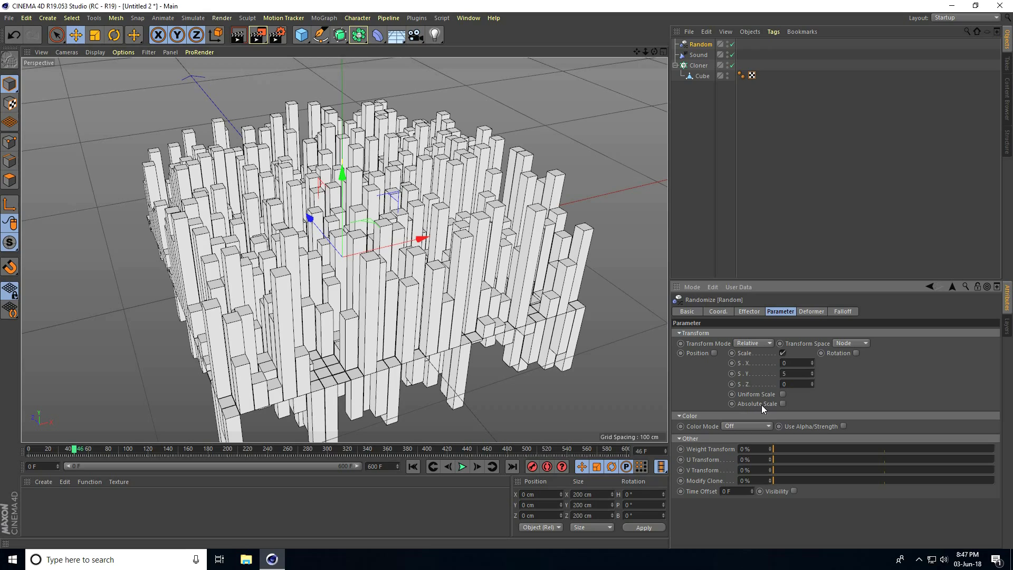
pyautogui.click(782, 403)
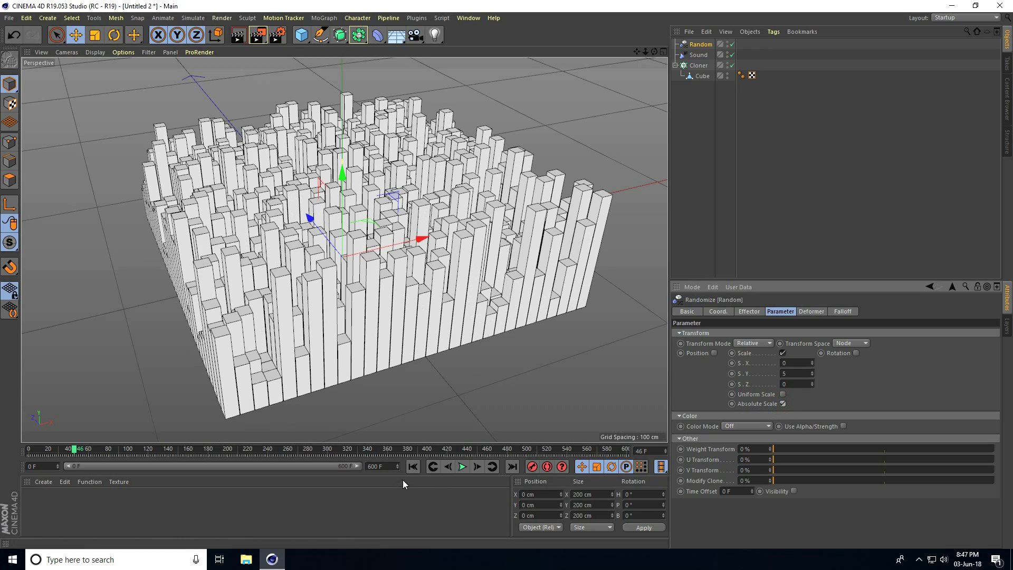
# Play the animation from the start to preview the randomly scaled cubes, and return to the first frame
pyautogui.click(413, 467)
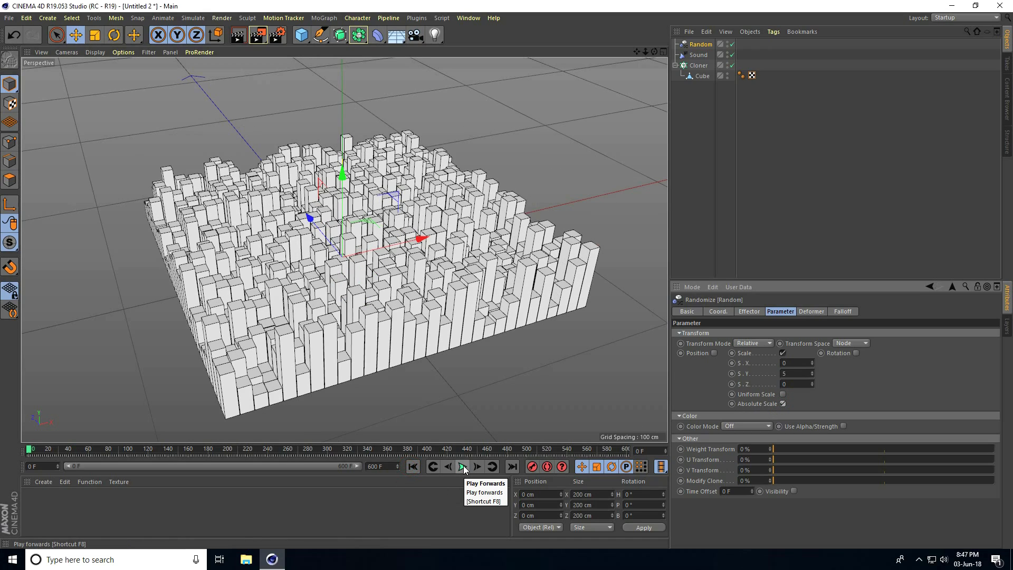
pyautogui.click(462, 466)
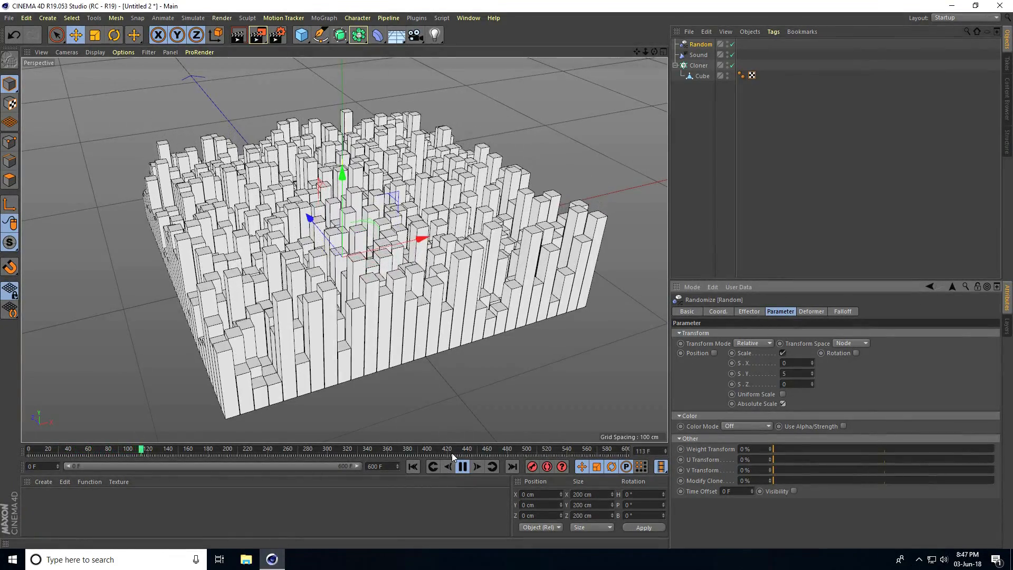
pyautogui.click(462, 466)
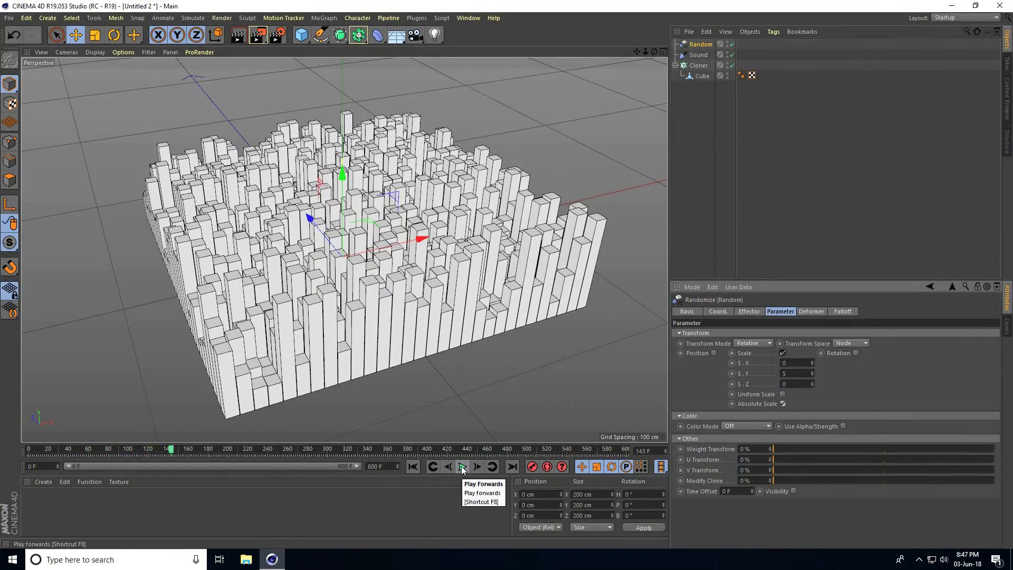
pyautogui.click(413, 467)
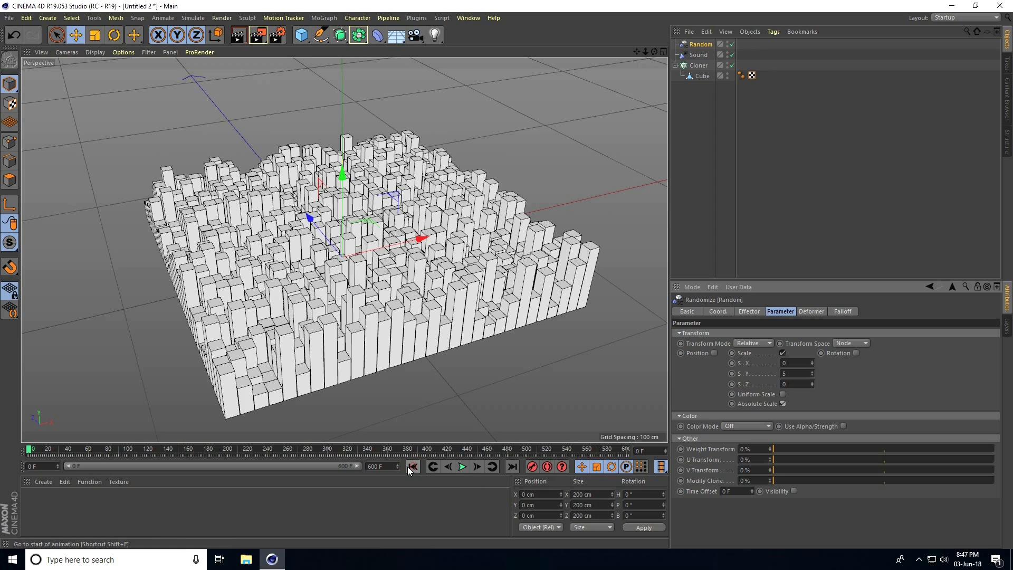
# Set the Random effector's mode to Noise and its animation speed to 75%
pyautogui.click(752, 311)
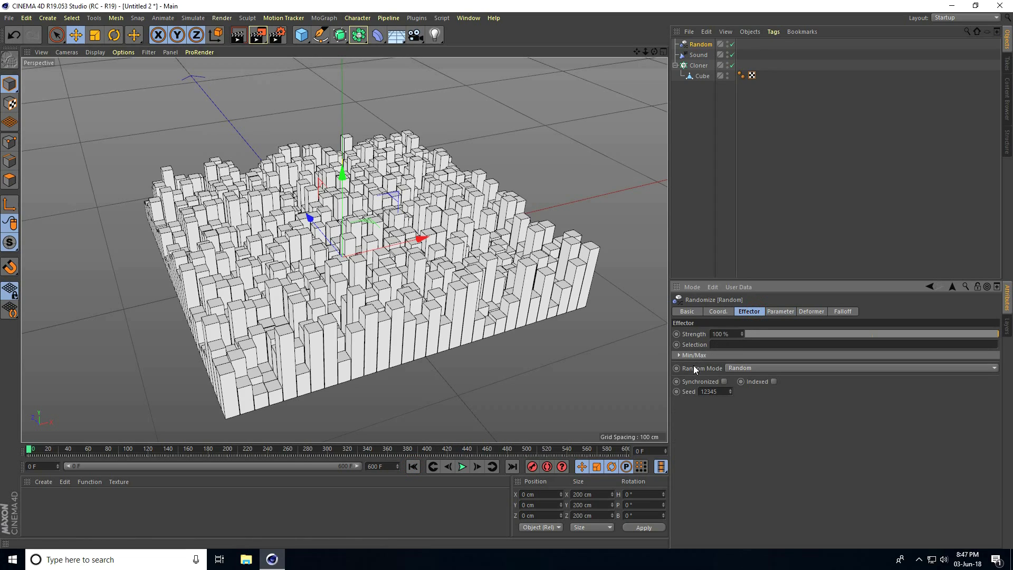
pyautogui.click(742, 368)
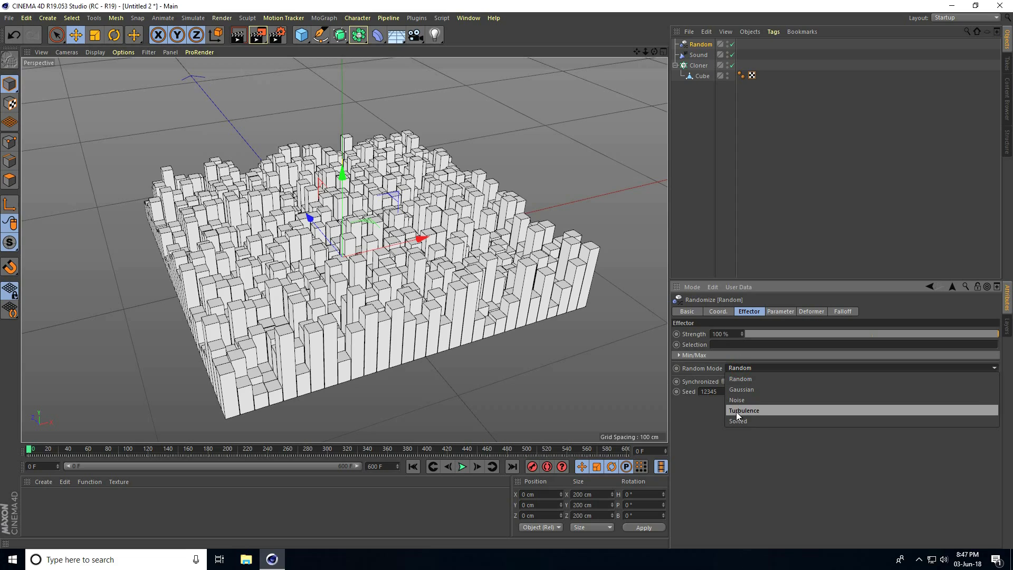
pyautogui.click(734, 401)
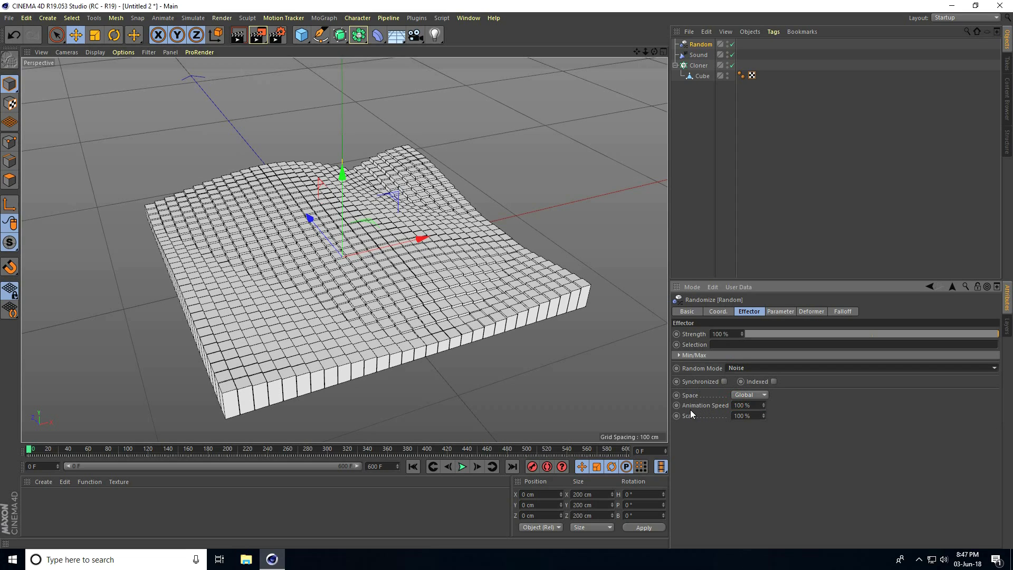
pyautogui.doubleClick(748, 405)
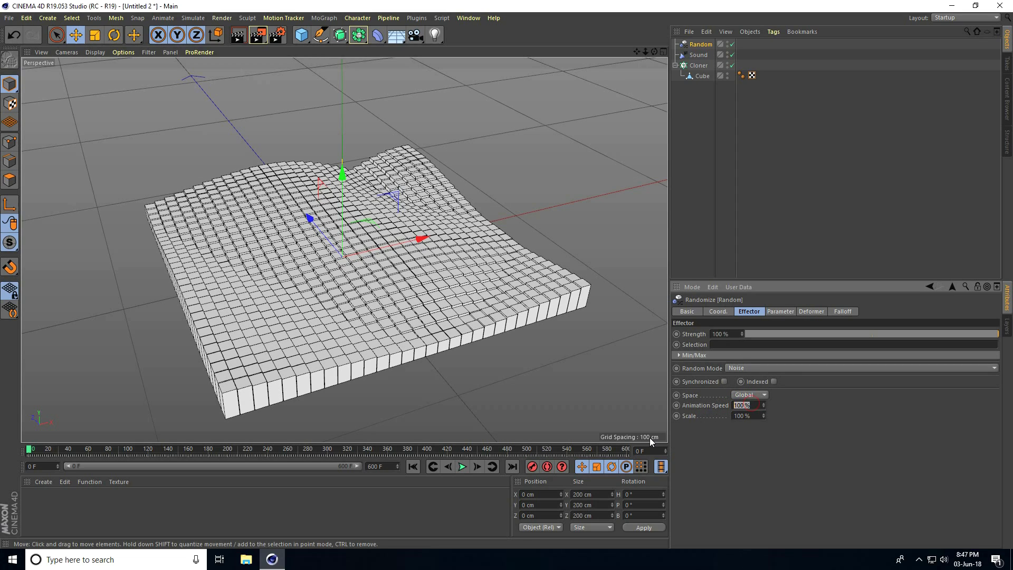
pyautogui.write('75')
pyautogui.press('Return')
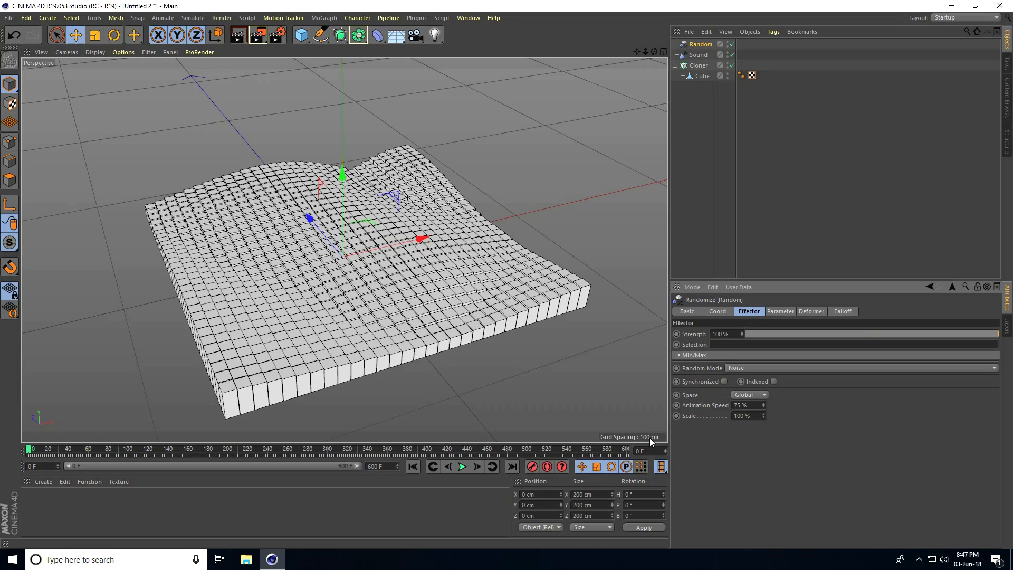
# Preview the noise-driven wave motion of the grid from the start, and rewind to the first frame
pyautogui.click(414, 472)
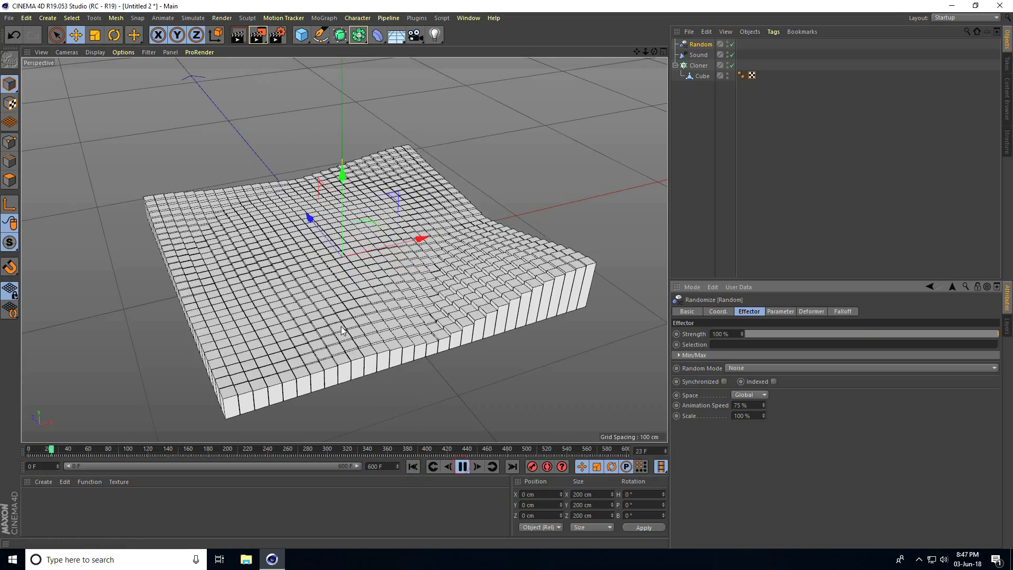
pyautogui.scroll(3, 417, 414)
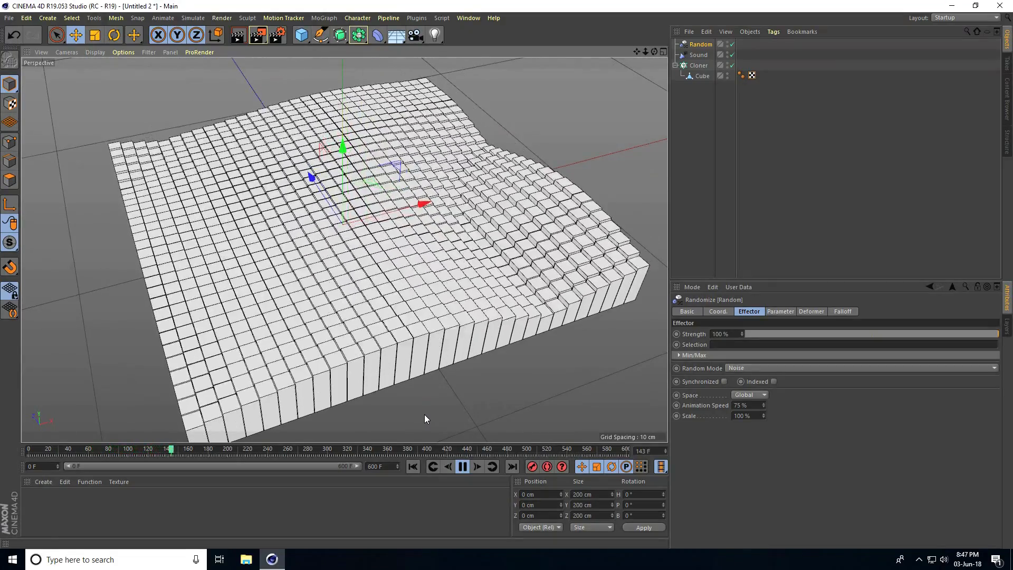
pyautogui.click(462, 466)
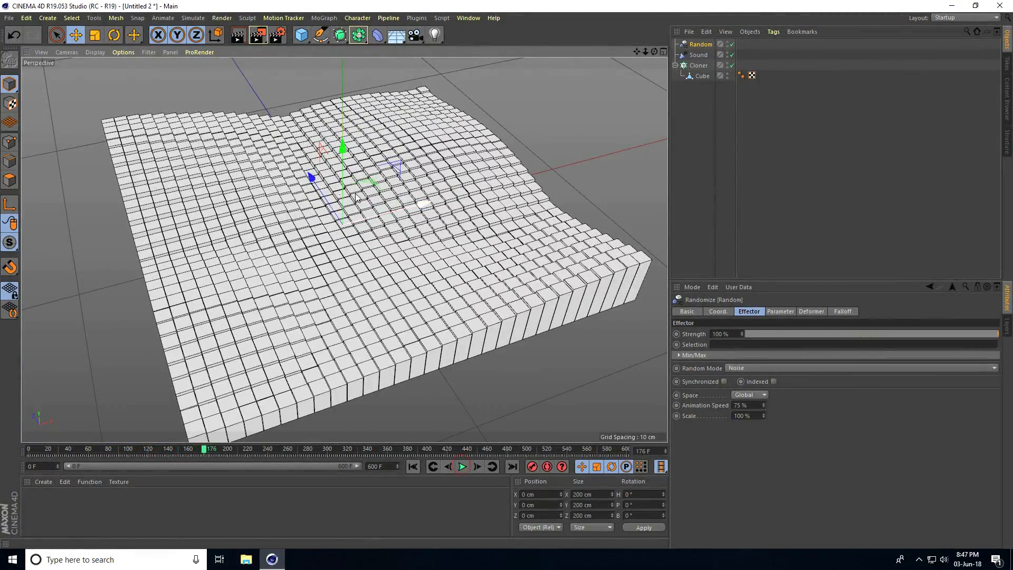
pyautogui.click(412, 466)
# Add a Text spline reading "S" with its alignment set to Middle
pyautogui.keyDown('alt'); pyautogui.moveTo(429, 379); pyautogui.dragTo(406, 362); pyautogui.keyUp('alt')
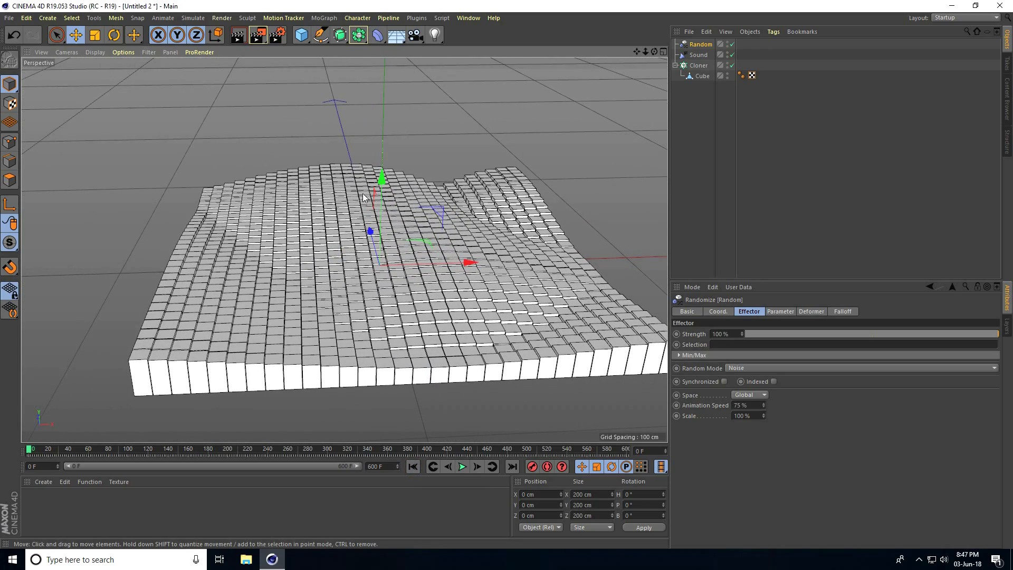
pyautogui.click(320, 35)
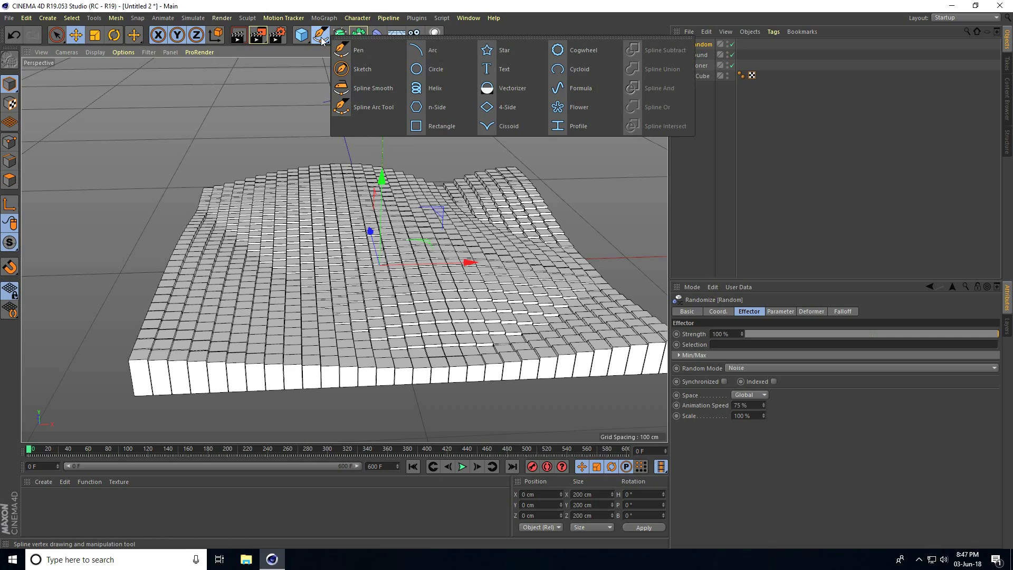
pyautogui.click(507, 76)
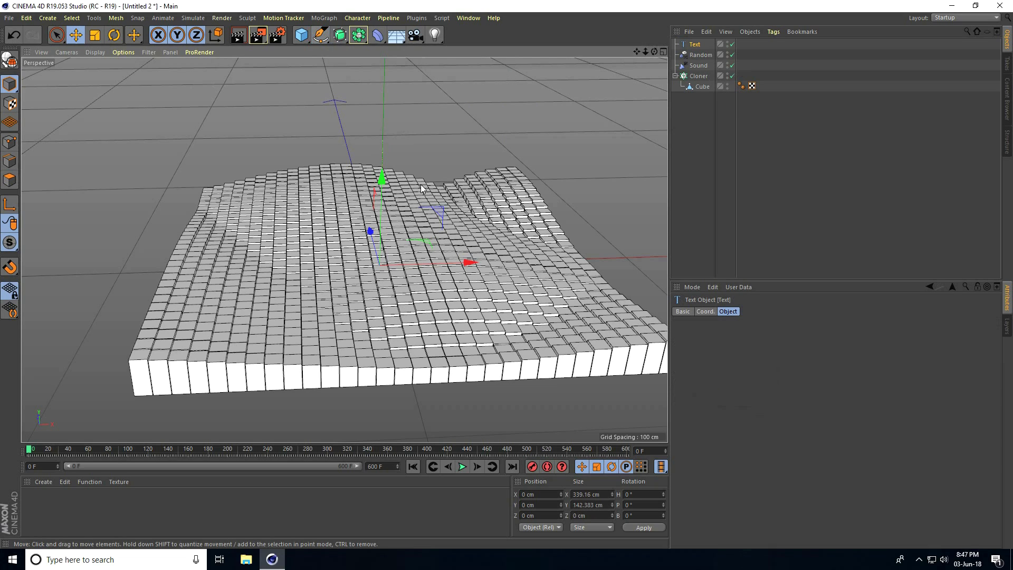
pyautogui.scroll(-5, 271, 256)
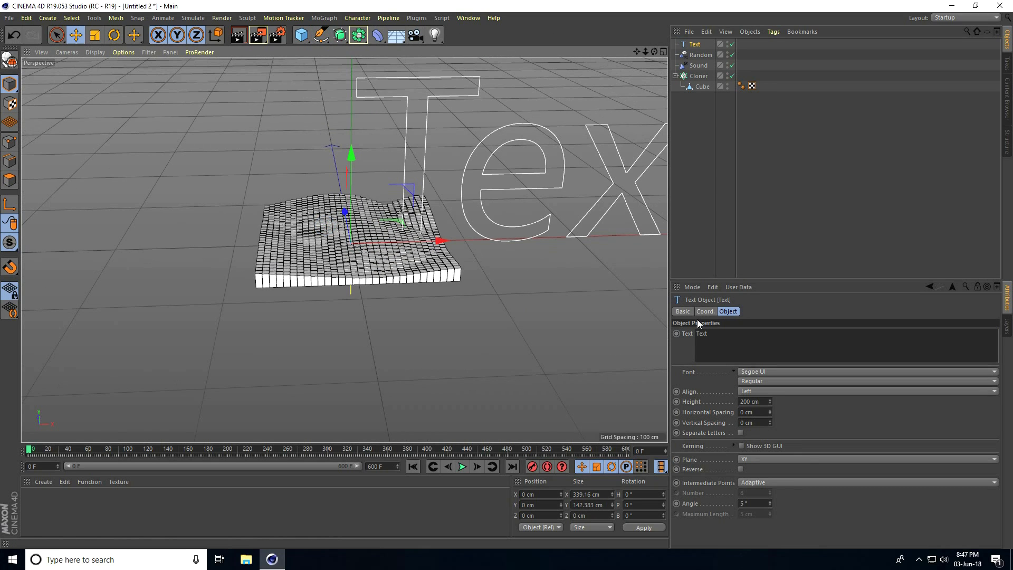
pyautogui.doubleClick(716, 334)
pyautogui.write('S')
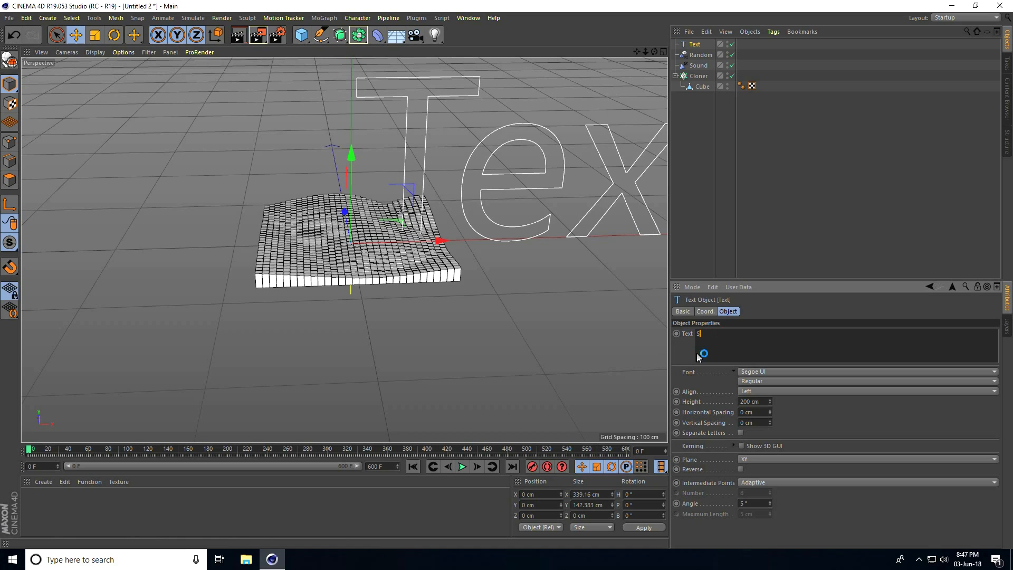
pyautogui.click(756, 391)
pyautogui.click(752, 413)
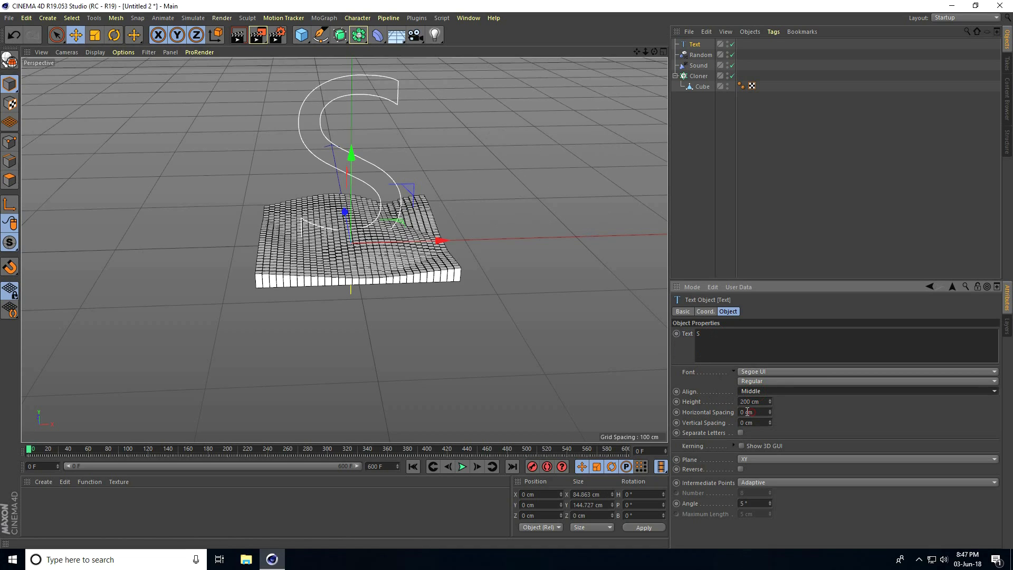
# Set the font of the "S" text spline to Arial Black
pyautogui.click(752, 372)
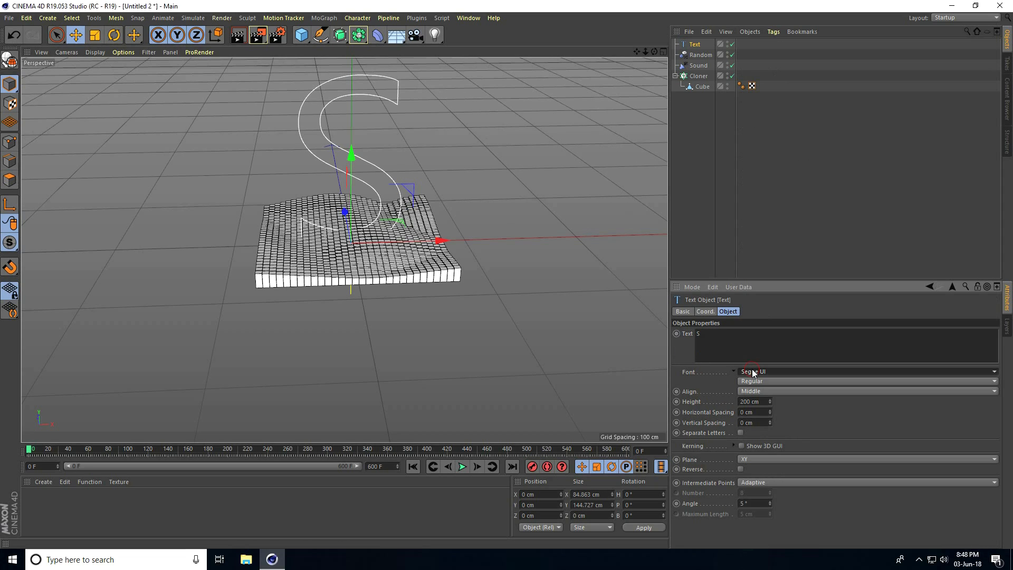
pyautogui.scroll(10, 752, 369)
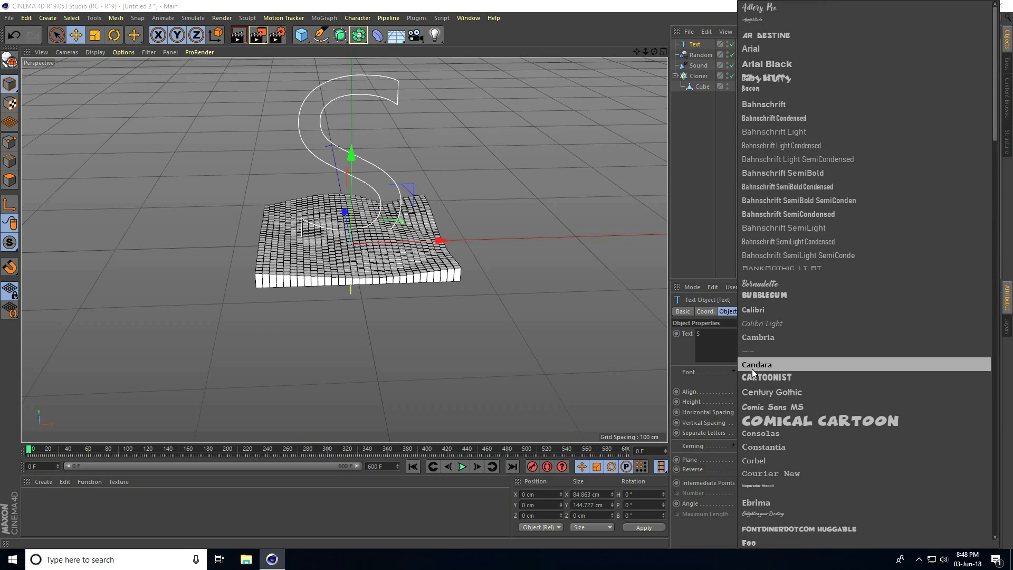
pyautogui.click(795, 66)
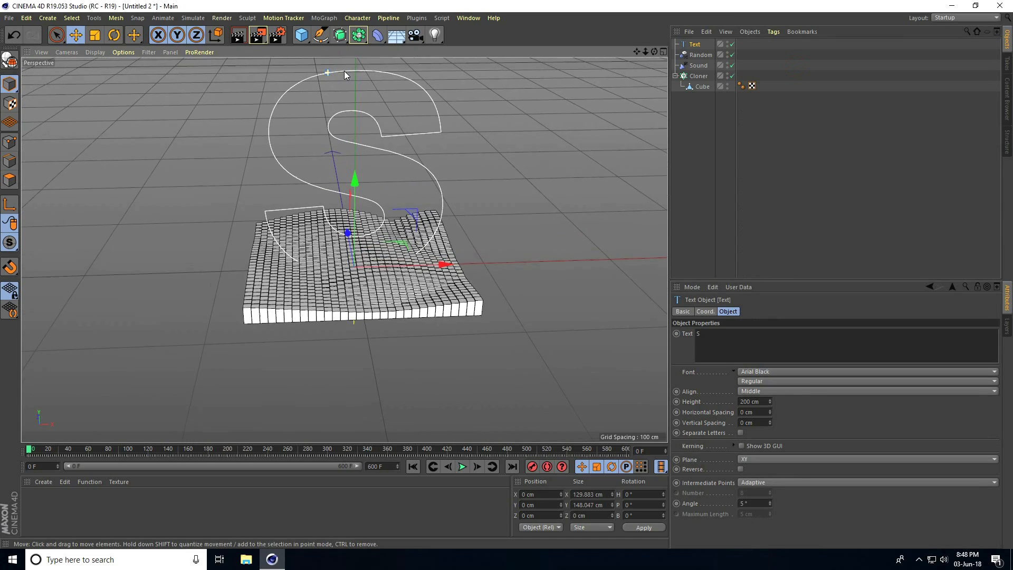
# Rotate the "S" text spline to a pitch of -90° so it lies flat on the cube grid
pyautogui.scroll(3, 346, 74)
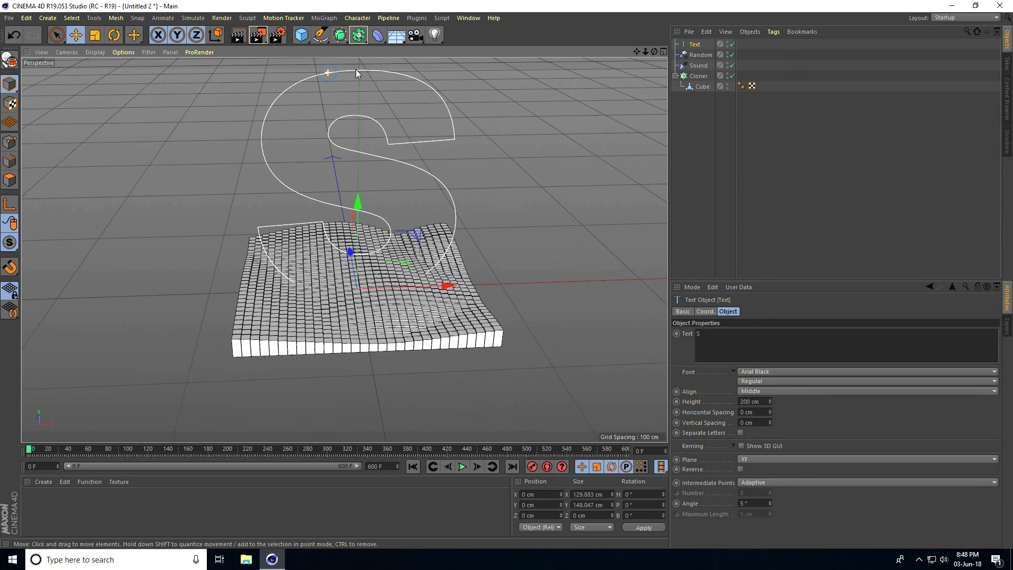
pyautogui.click(114, 36)
pyautogui.moveTo(370, 338); pyautogui.dragTo(355, 211)
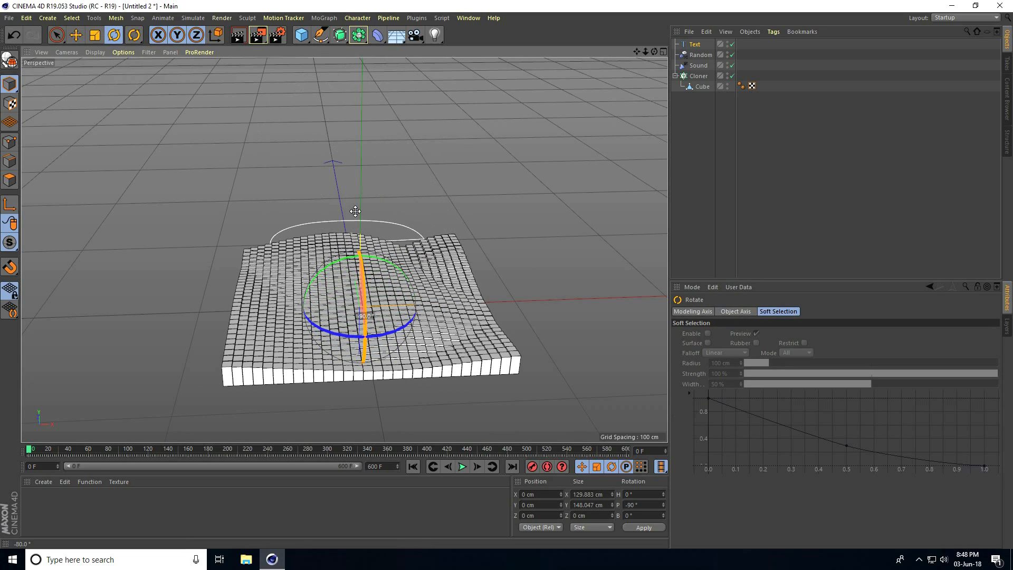
# In the top view, move the "S" spline along Z to about -71 cm so it sits within the cube grid
pyautogui.click(71, 40)
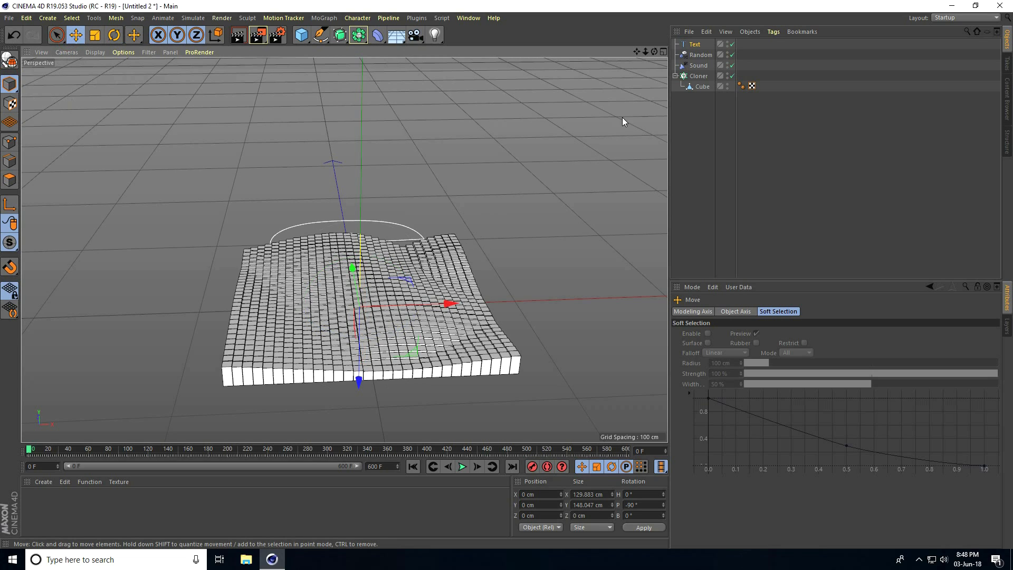
pyautogui.click(663, 51)
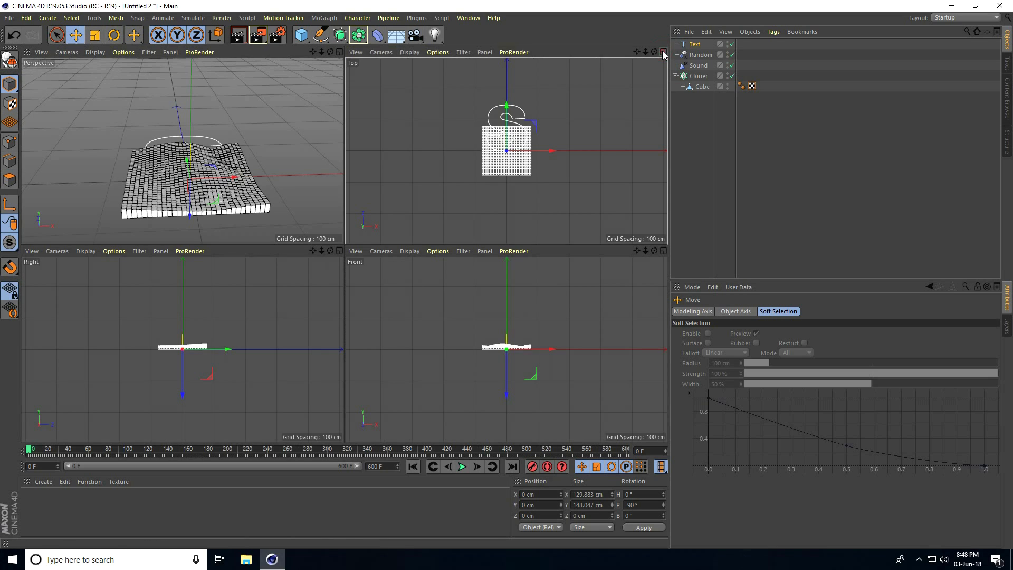
pyautogui.click(663, 53)
pyautogui.scroll(5, 353, 225)
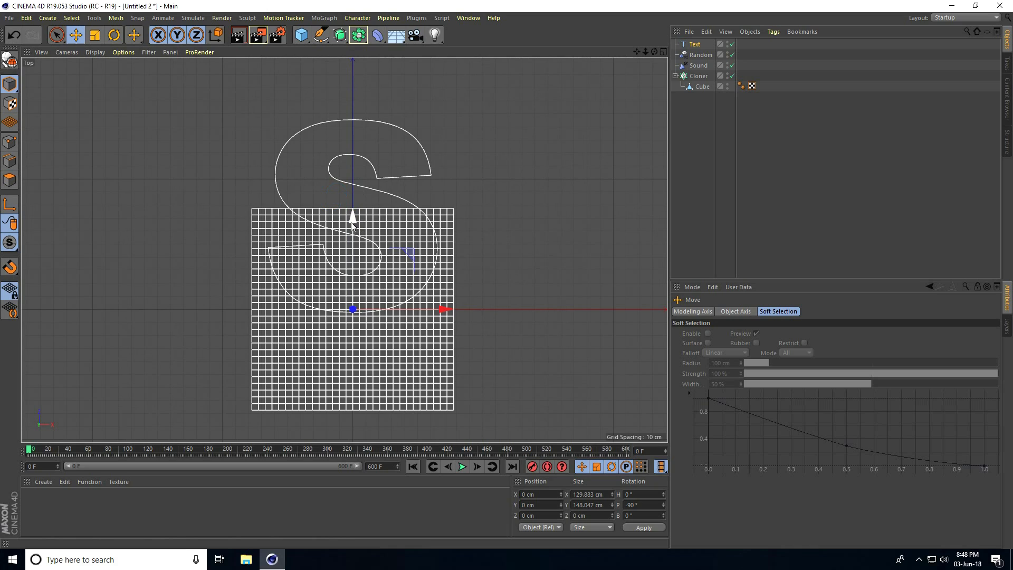
pyautogui.moveTo(353, 226); pyautogui.dragTo(358, 315)
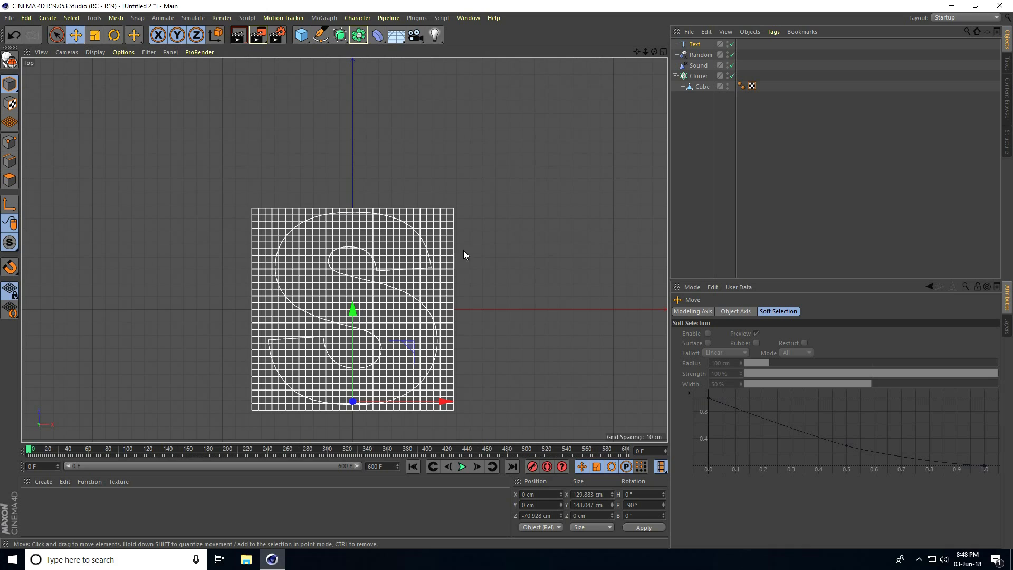
# Return to the perspective view, add an Extrude object and nest the Text spline inside it
pyautogui.click(663, 51)
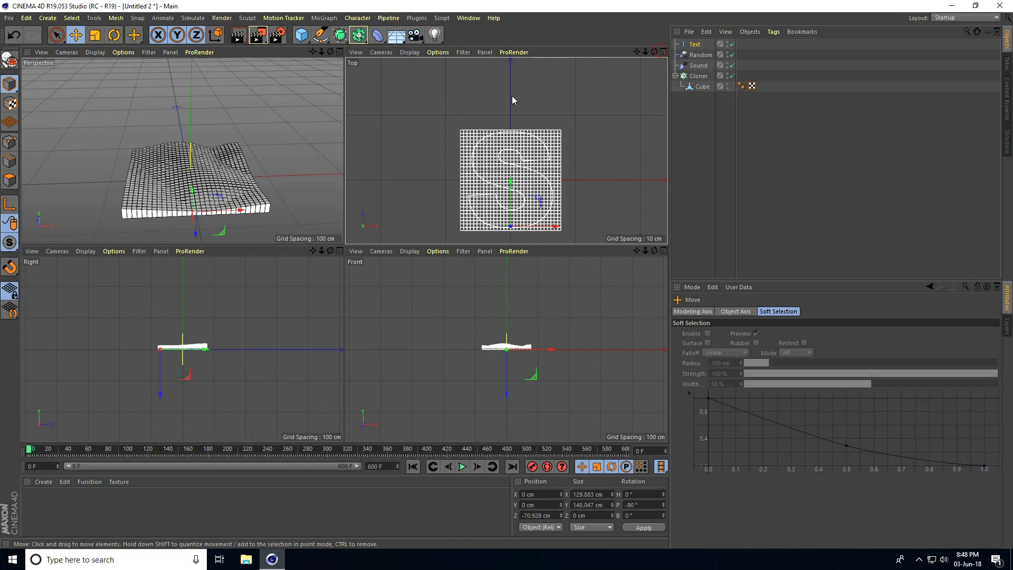
pyautogui.click(339, 52)
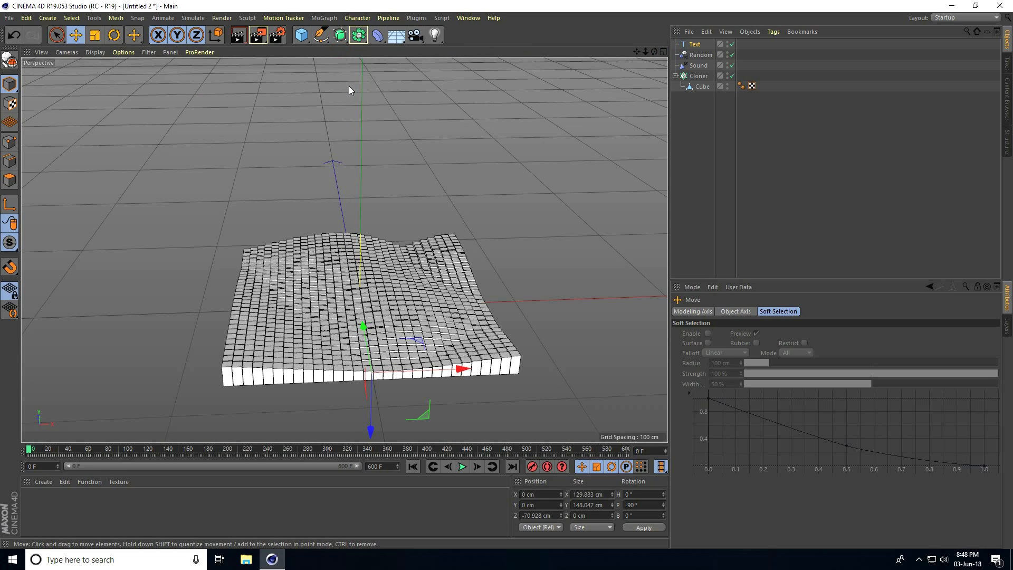
pyautogui.moveTo(341, 39); pyautogui.dragTo(476, 57)
pyautogui.click(697, 56)
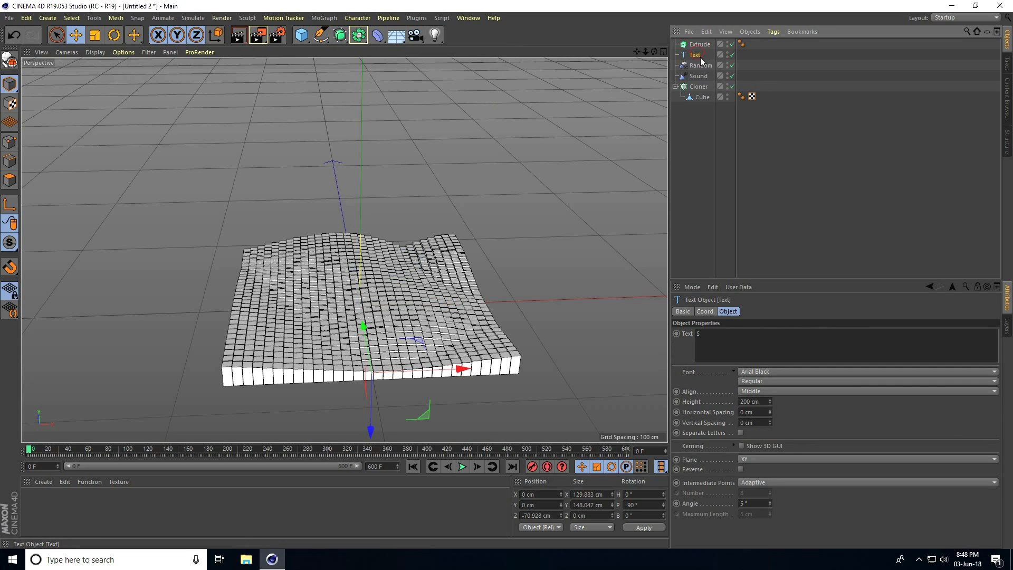
pyautogui.moveTo(697, 55); pyautogui.dragTo(698, 46)
# Set the Extrude's movement to 0 cm in Z and 100 cm in Y so the letter rises vertically
pyautogui.click(699, 45)
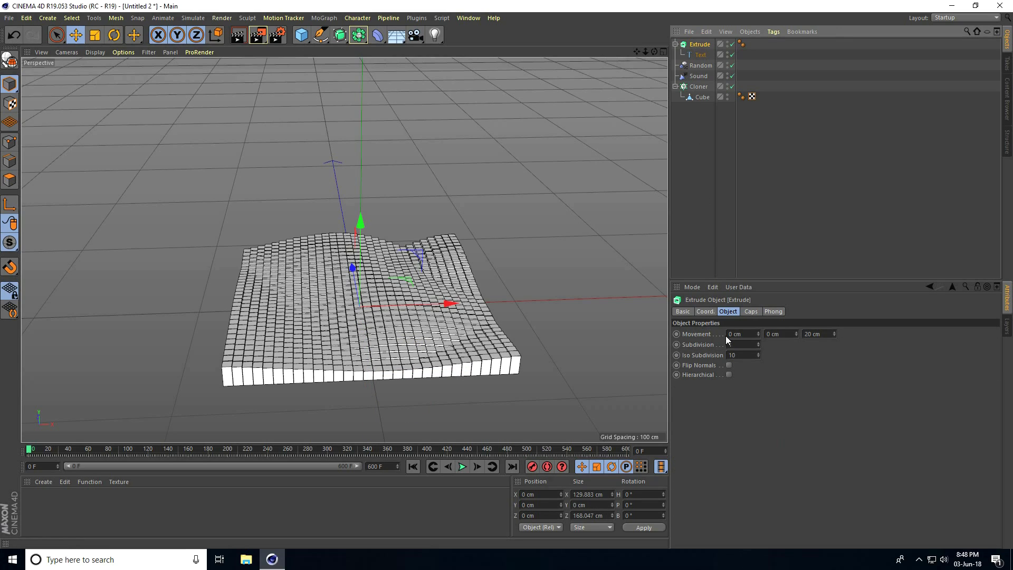
pyautogui.click(821, 334)
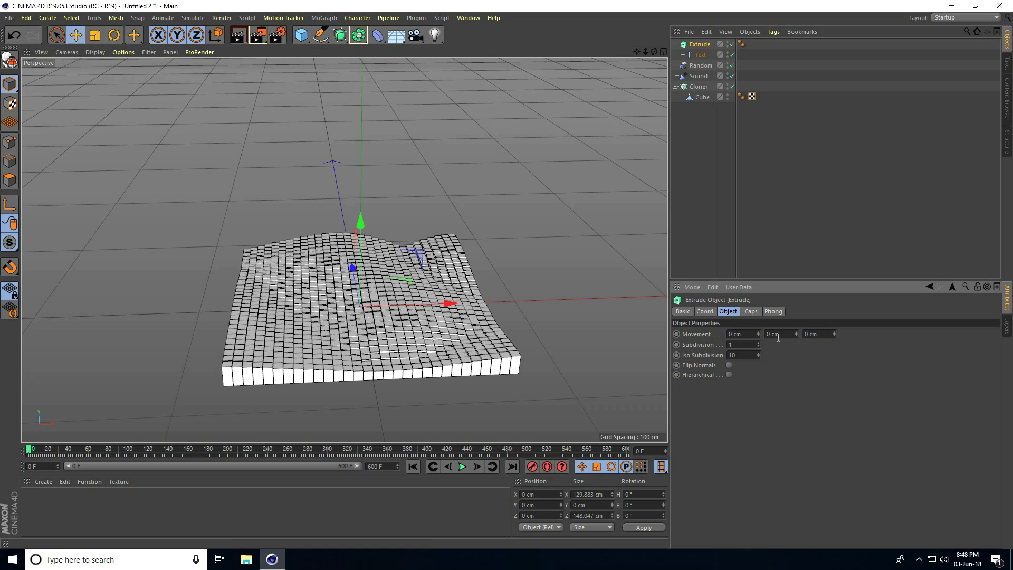
pyautogui.moveTo(795, 334); pyautogui.dragTo(796, 327)
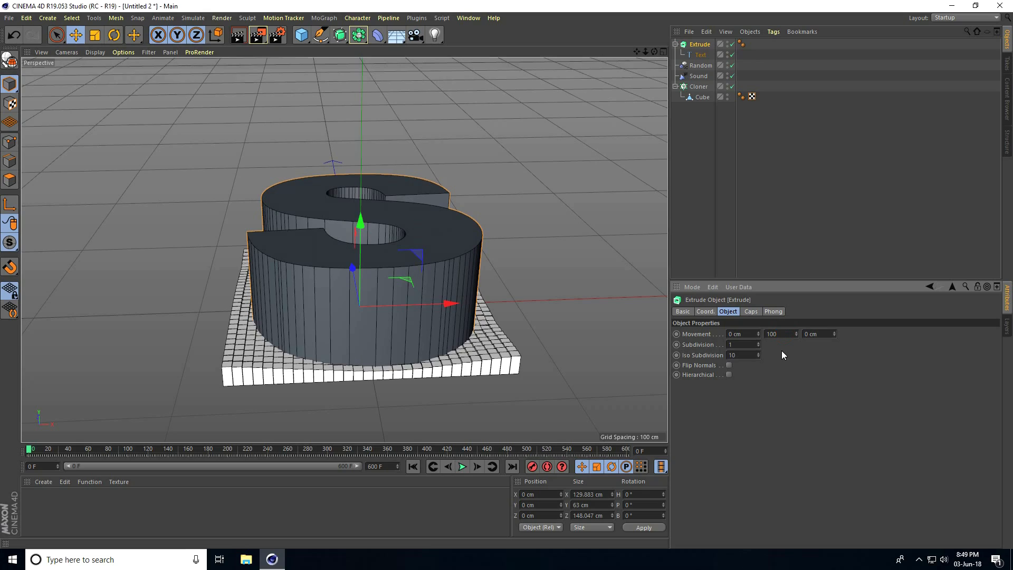
pyautogui.press('Return')
pyautogui.scroll(5, 346, 353)
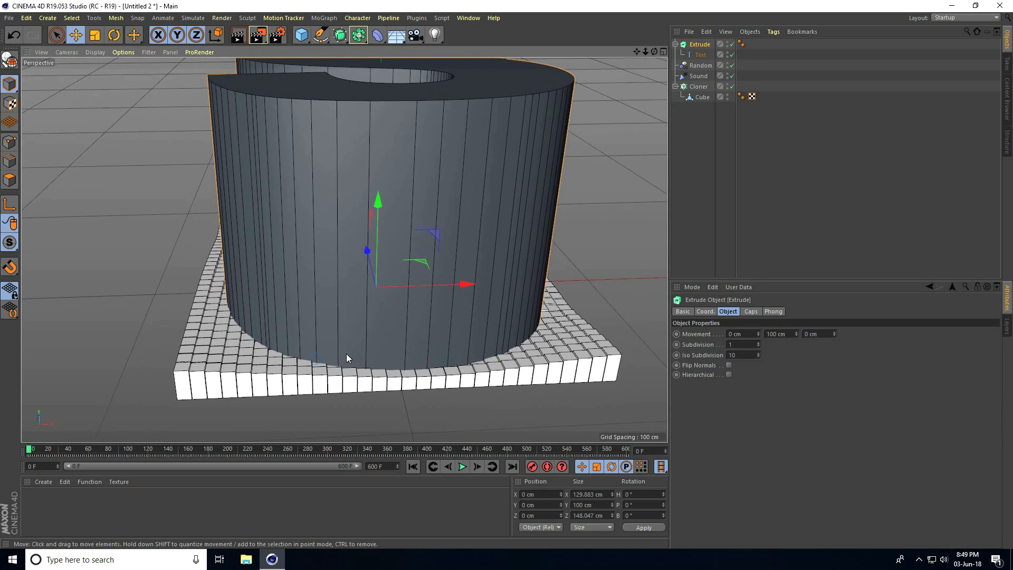
pyautogui.moveTo(346, 358)
pyautogui.keyDown('alt'); pyautogui.mouseDown()
pyautogui.moveTo(369, 347)
pyautogui.moveTo(376, 327)
pyautogui.moveTo(368, 263)
pyautogui.moveTo(368, 341)
pyautogui.moveTo(344, 345)
pyautogui.mouseUp(); pyautogui.keyUp('alt')
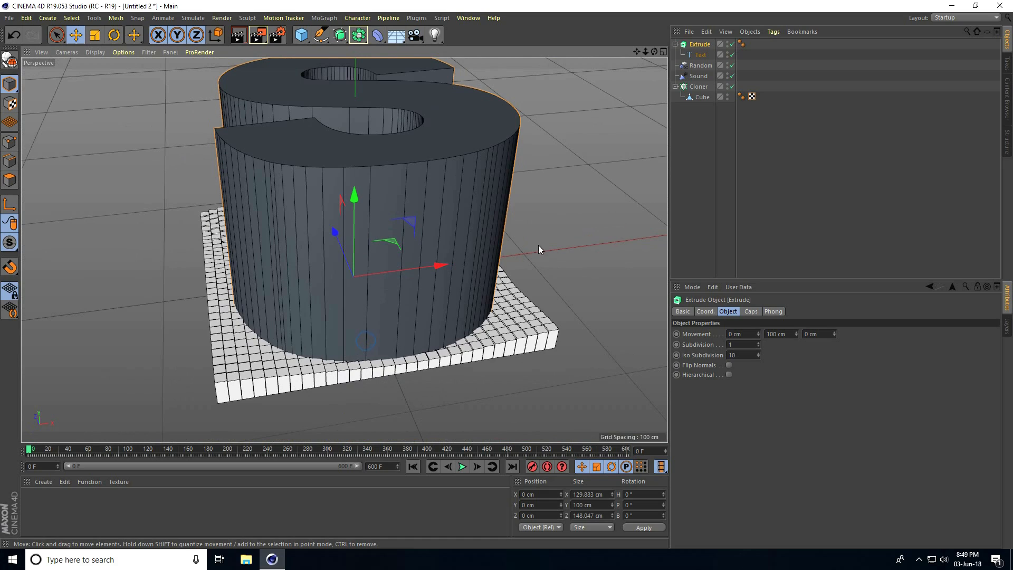
# Add a Boole object and nest the Extrude and the Cloner inside it, with the Extrude above the Cloner
pyautogui.click(674, 44)
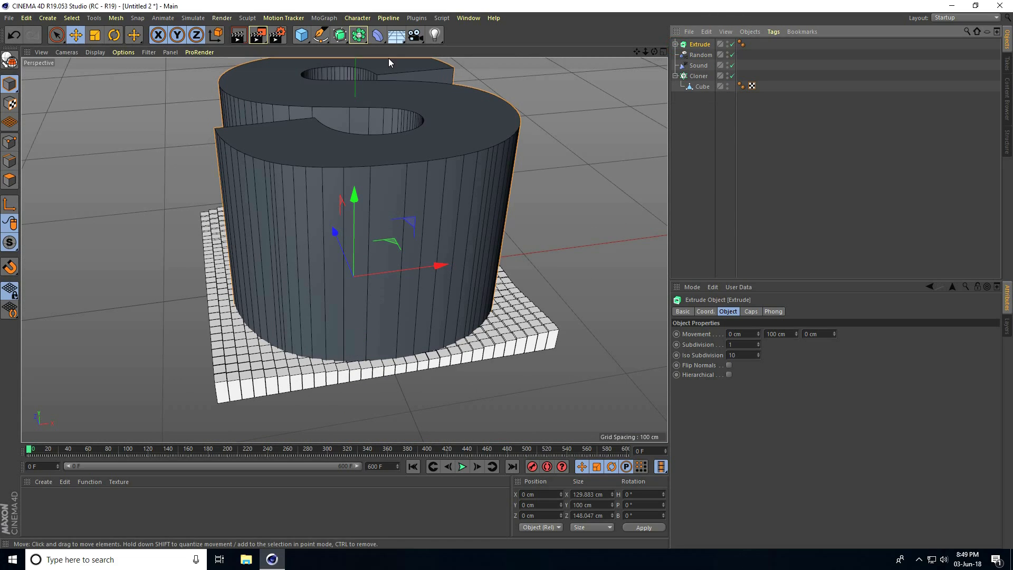
pyautogui.click(358, 35)
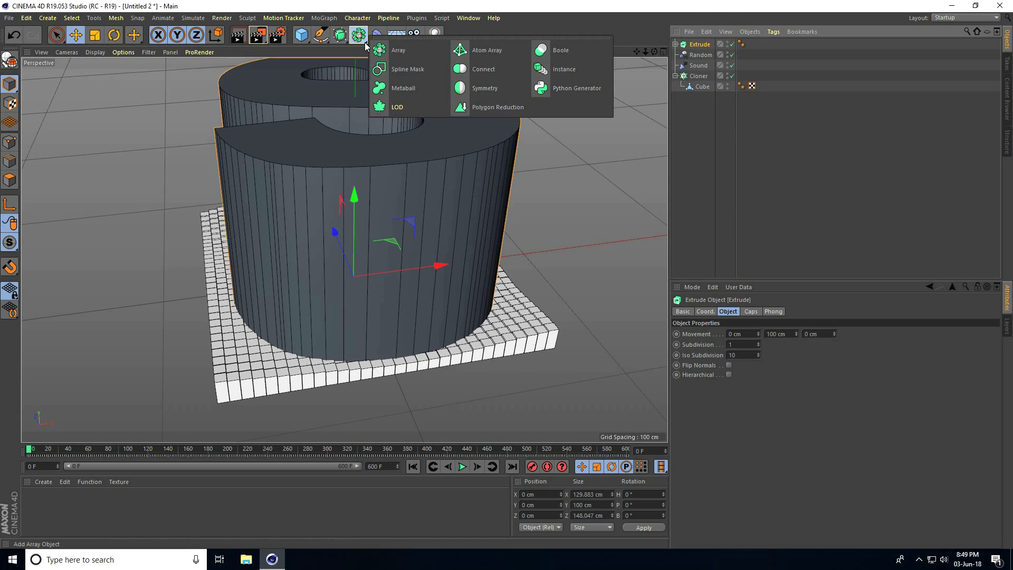
pyautogui.click(577, 55)
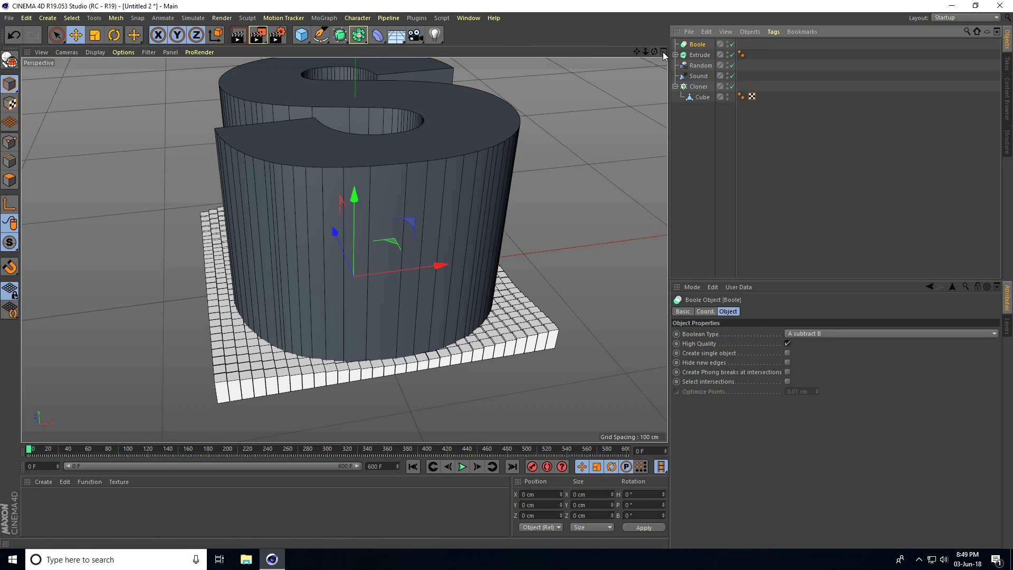
pyautogui.click(676, 87)
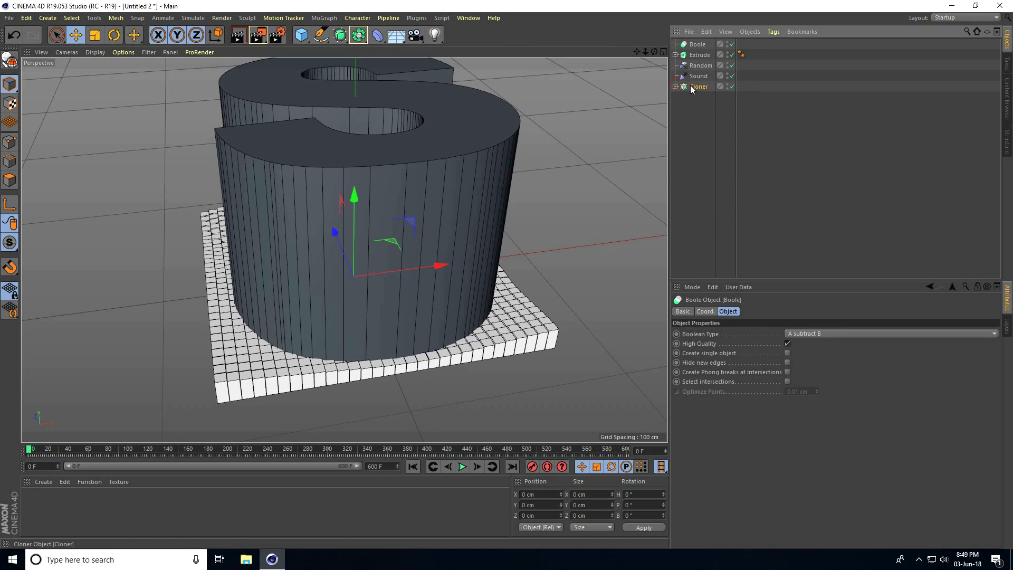
pyautogui.moveTo(692, 88); pyautogui.dragTo(697, 68)
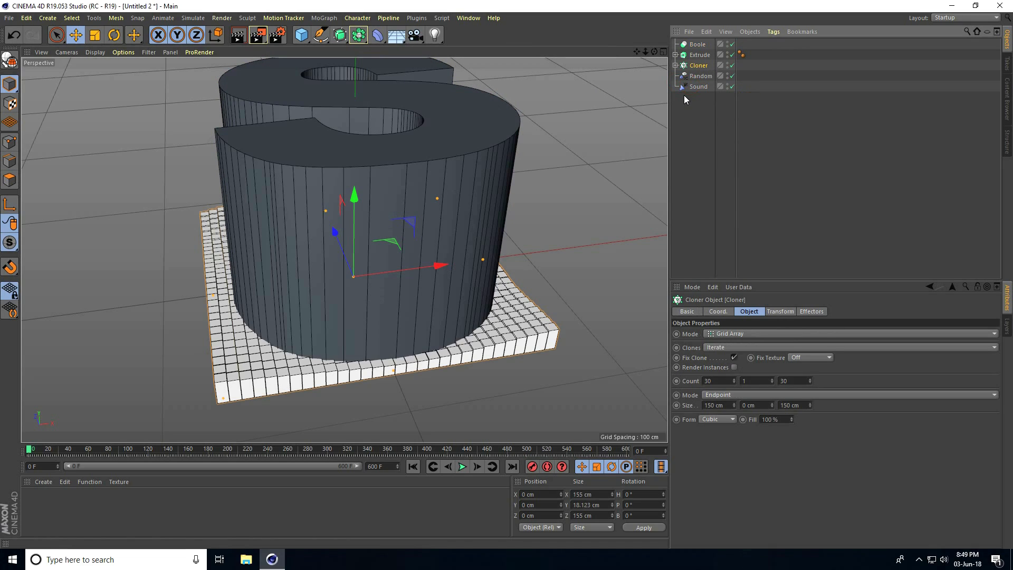
pyautogui.keyDown('ctrl'); pyautogui.click(700, 56); pyautogui.keyUp('ctrl')
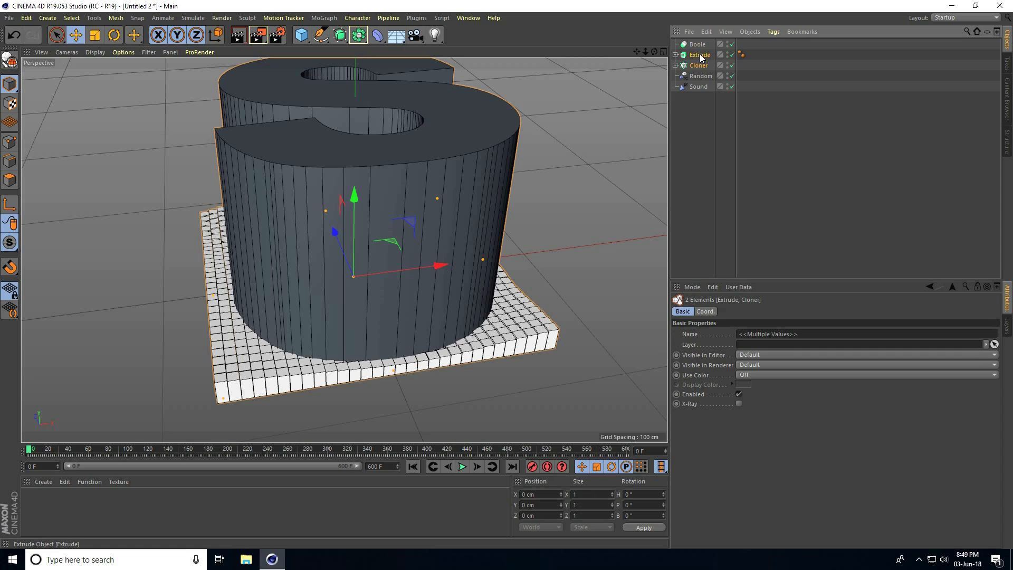
pyautogui.moveTo(701, 59); pyautogui.dragTo(697, 46)
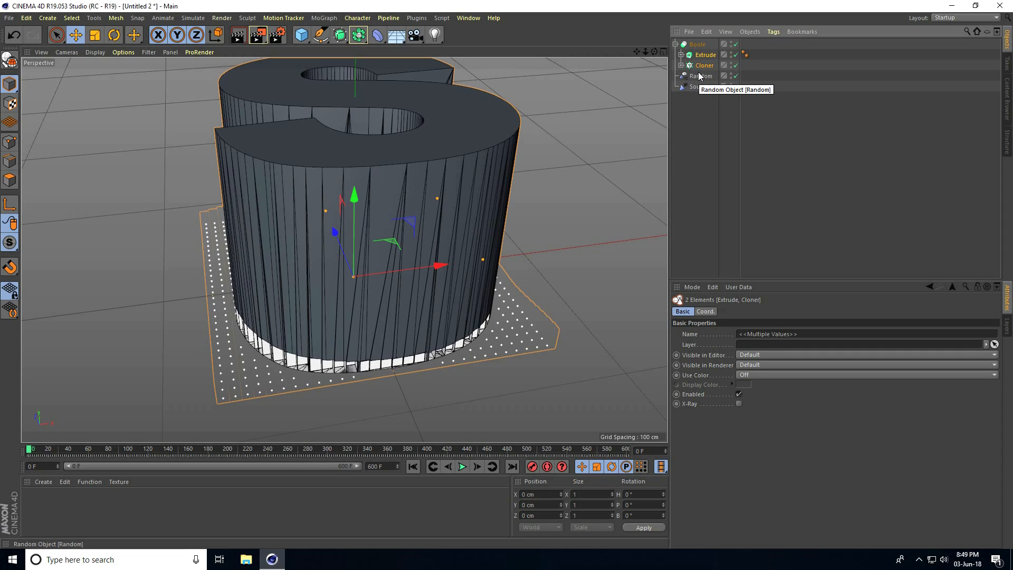
# Disable High Quality on the Boole and set its Boolean type to A intersect B
pyautogui.click(697, 44)
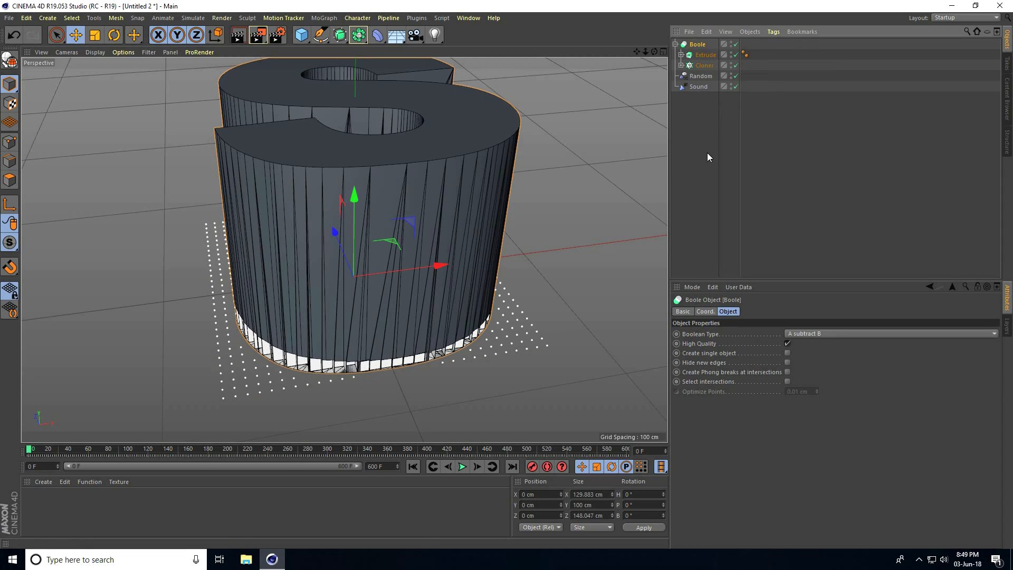
pyautogui.click(787, 344)
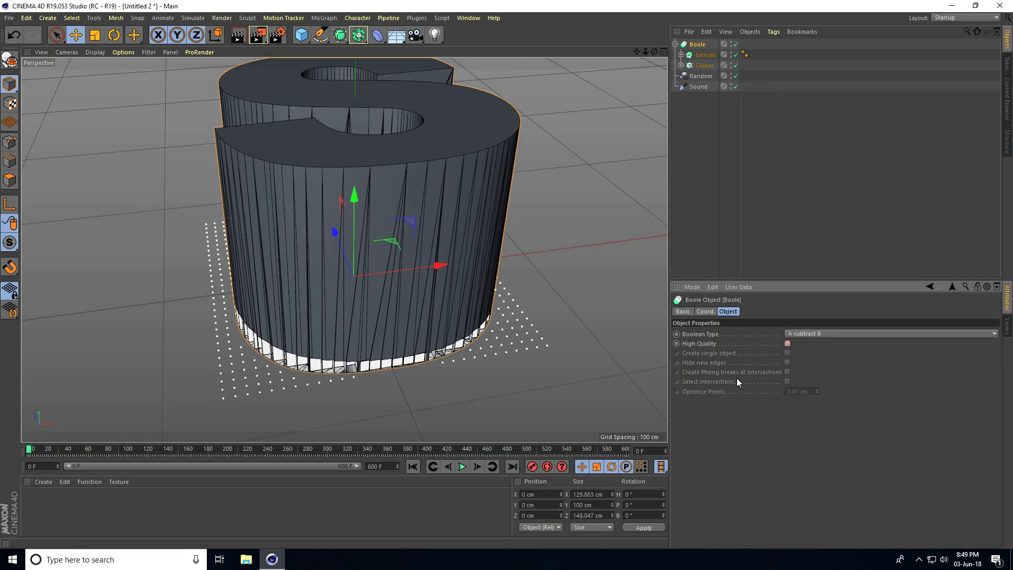
pyautogui.click(809, 332)
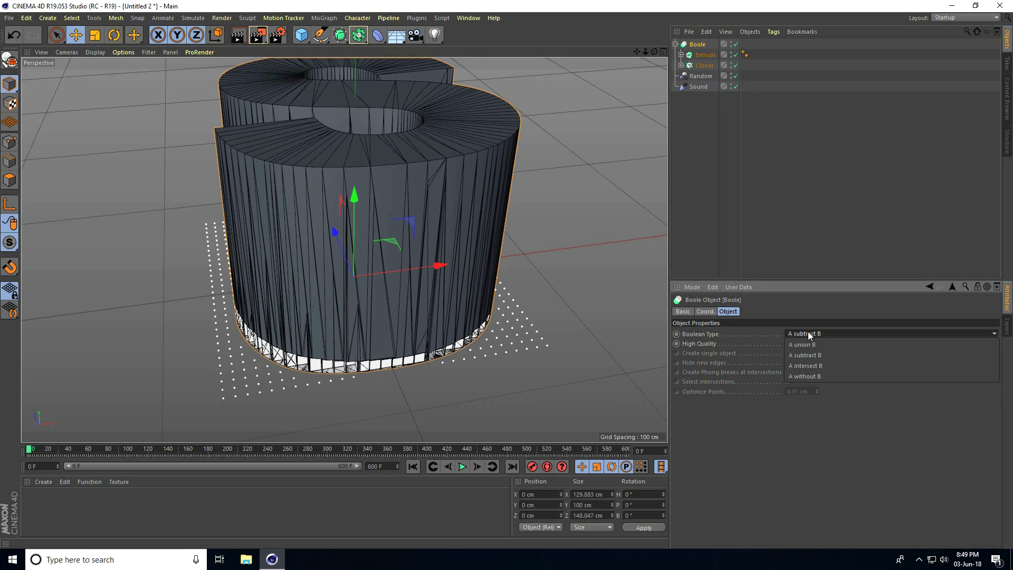
pyautogui.click(826, 365)
pyautogui.scroll(3, 369, 325)
pyautogui.scroll(6, 370, 325)
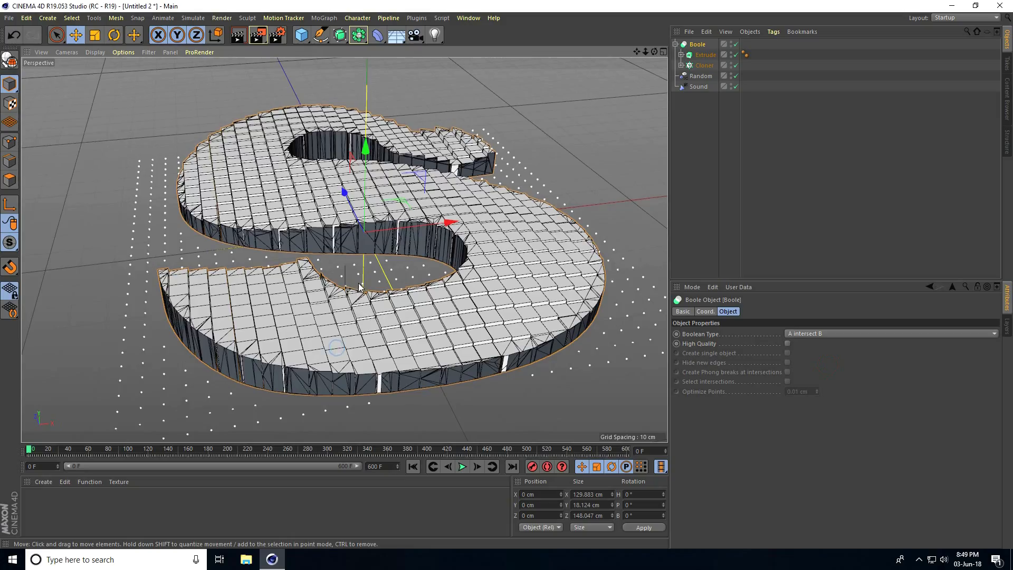
pyautogui.scroll(-4, 387, 297)
pyautogui.moveTo(388, 297)
pyautogui.keyDown('alt'); pyautogui.mouseDown()
pyautogui.moveTo(491, 267)
pyautogui.moveTo(270, 258)
pyautogui.moveTo(386, 299)
pyautogui.mouseUp(); pyautogui.keyUp('alt')
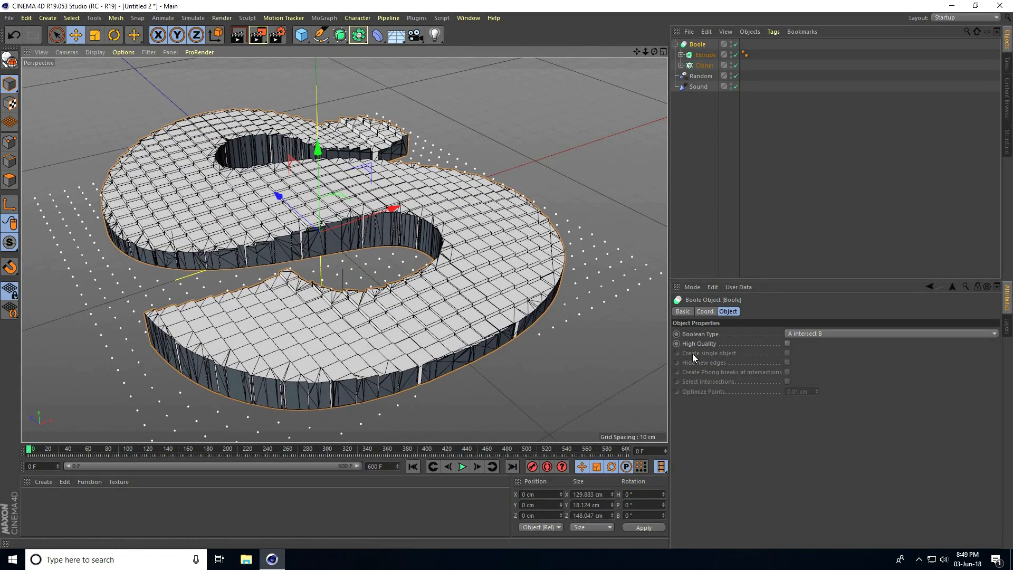
# Try the Boole with High Quality and Create single object enabled, and turn High Quality off again
pyautogui.click(787, 342)
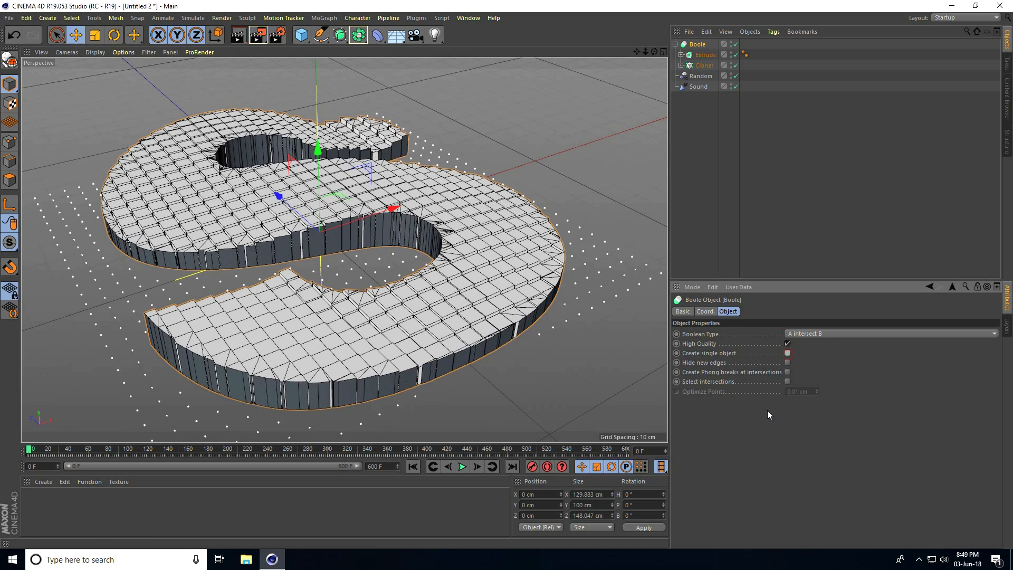
pyautogui.click(787, 353)
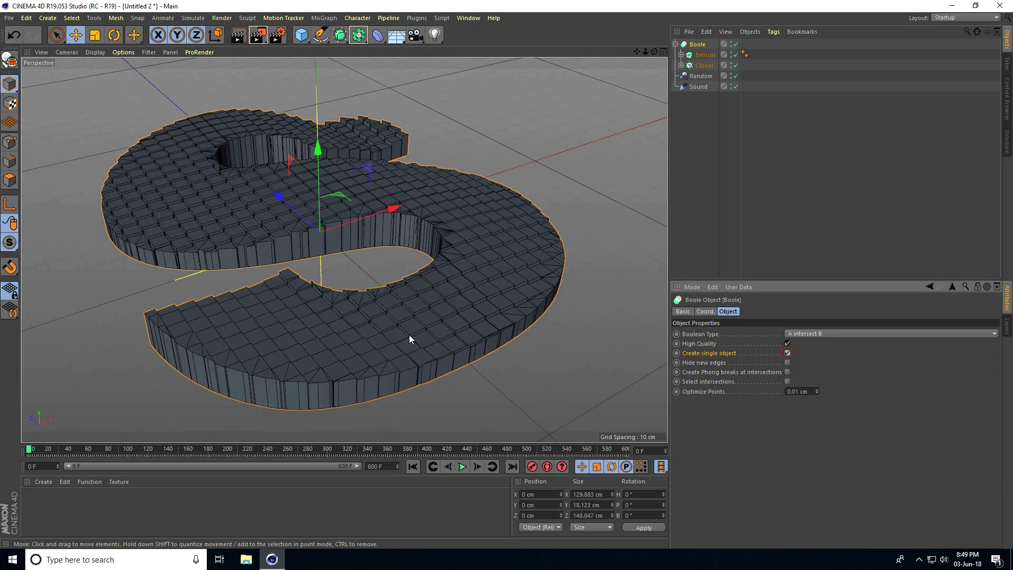
pyautogui.click(787, 343)
pyautogui.scroll(5, 367, 360)
pyautogui.scroll(-8, 367, 359)
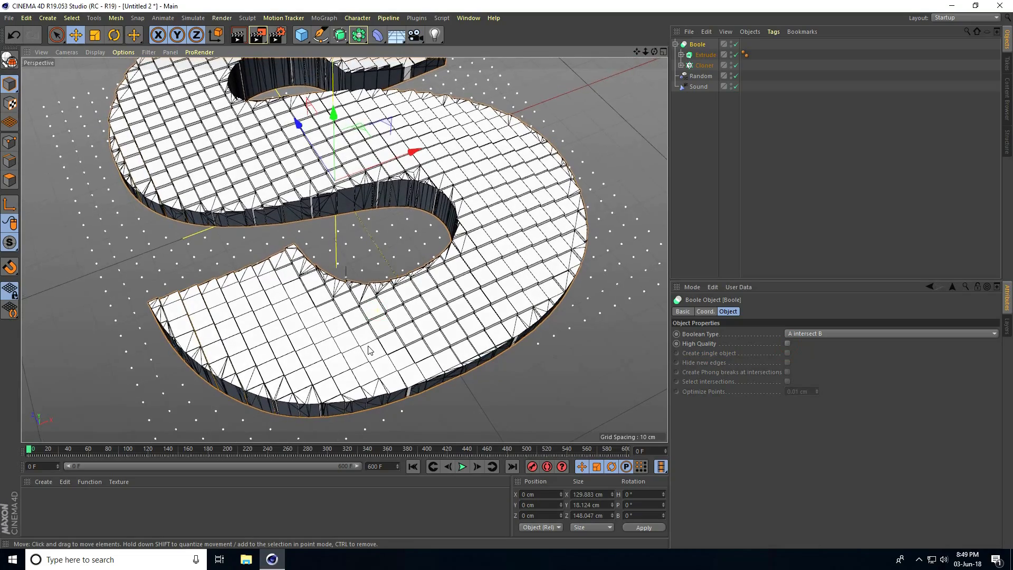
pyautogui.keyDown('alt'); pyautogui.moveTo(322, 327); pyautogui.dragTo(317, 318); pyautogui.keyUp('alt')
# Duplicate the Sound effector by copying and pasting it in the scene
pyautogui.click(697, 86)
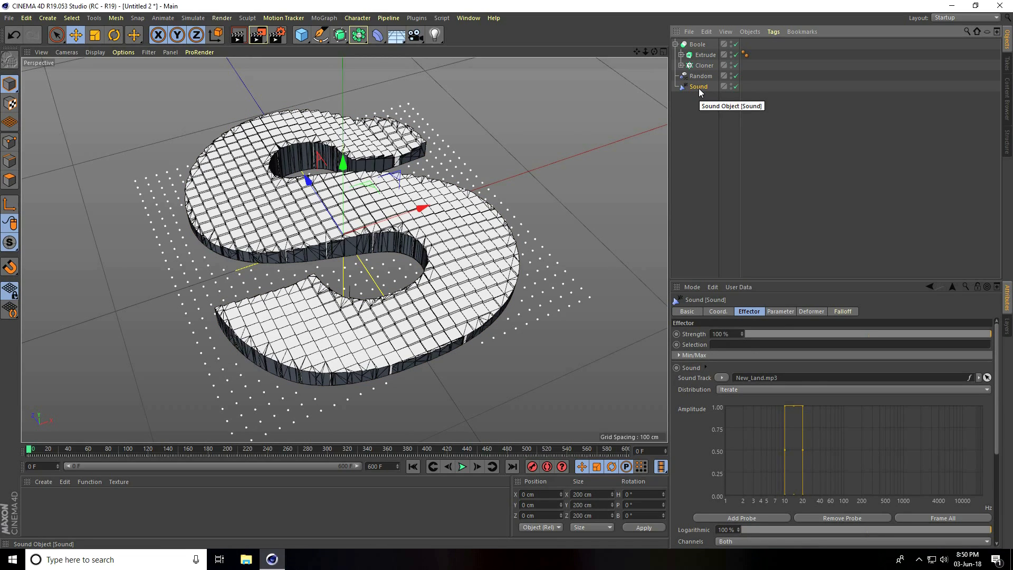
pyautogui.hotkey('ctrl', 'c')
pyautogui.hotkey('ctrl', 'v')
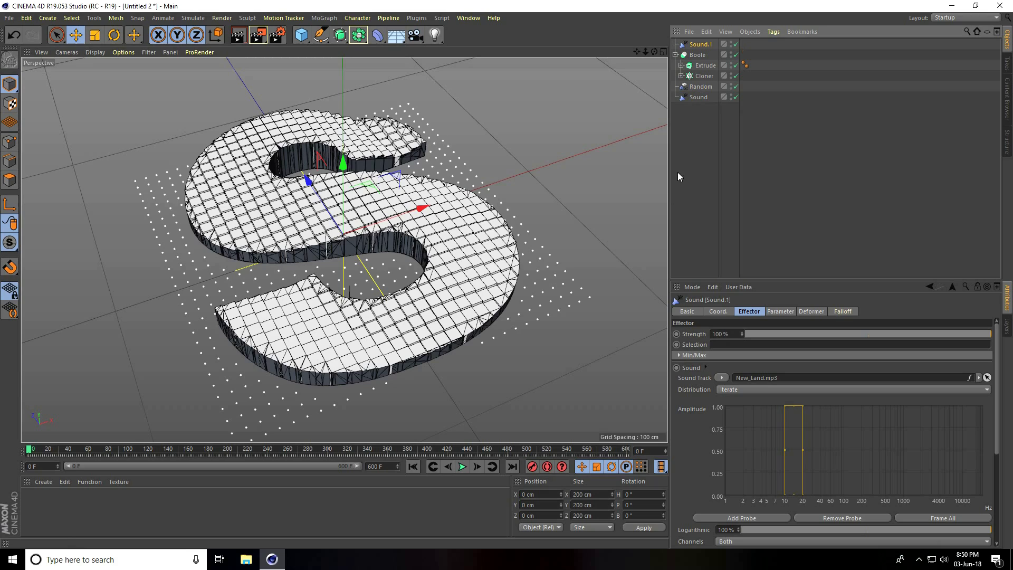
# Add the duplicated Sound effector to the Cloner's list of effectors
pyautogui.click(701, 77)
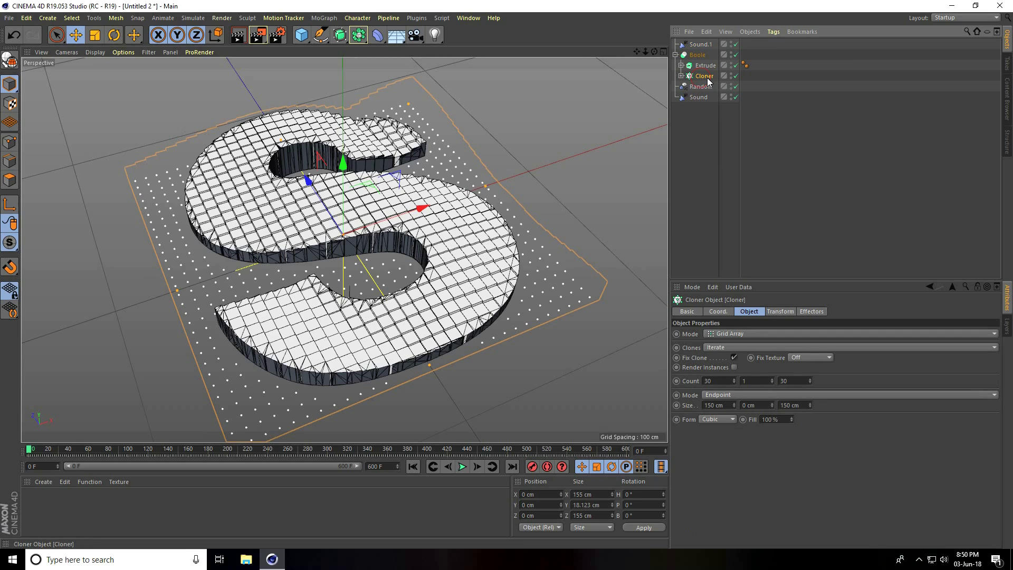
pyautogui.click(813, 313)
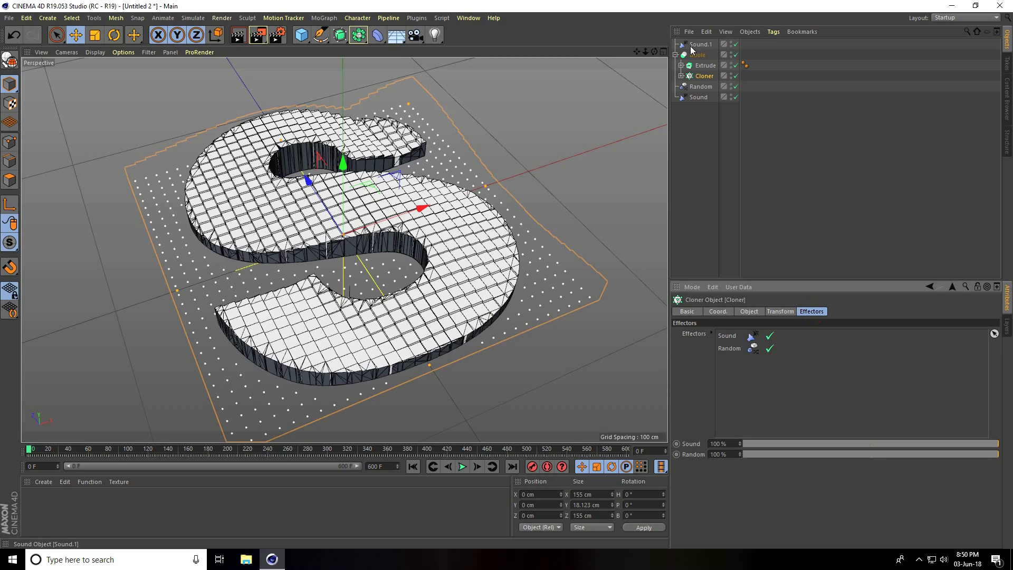
pyautogui.moveTo(692, 49); pyautogui.dragTo(740, 375)
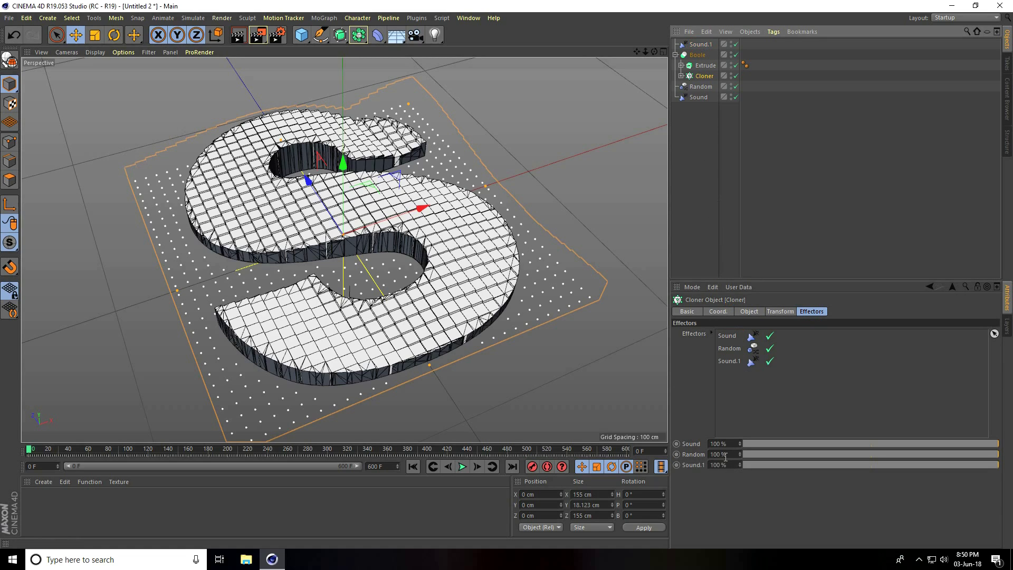
# Set the falloff shape of the duplicated Sound effector to Sphere
pyautogui.click(702, 45)
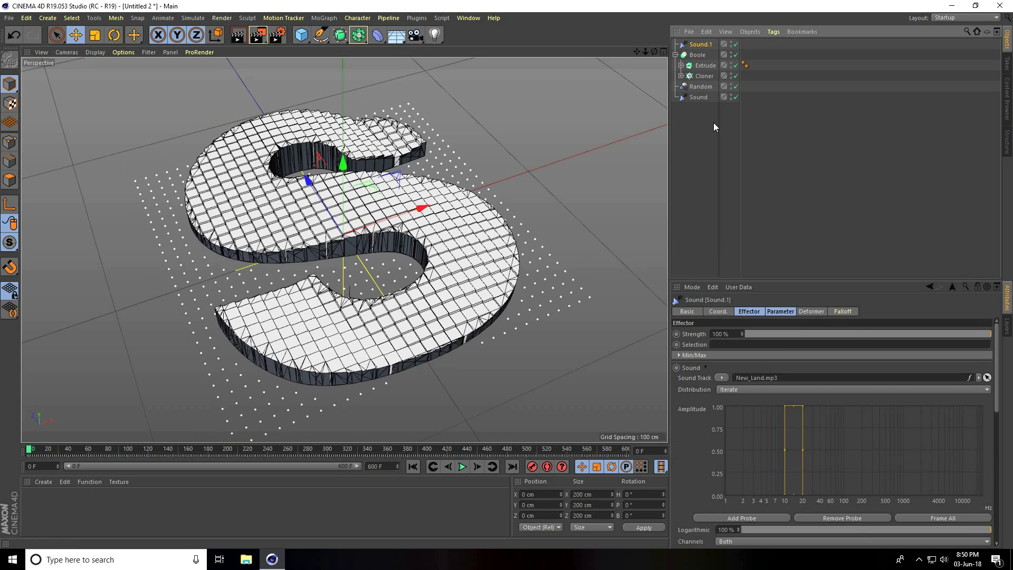
pyautogui.click(842, 312)
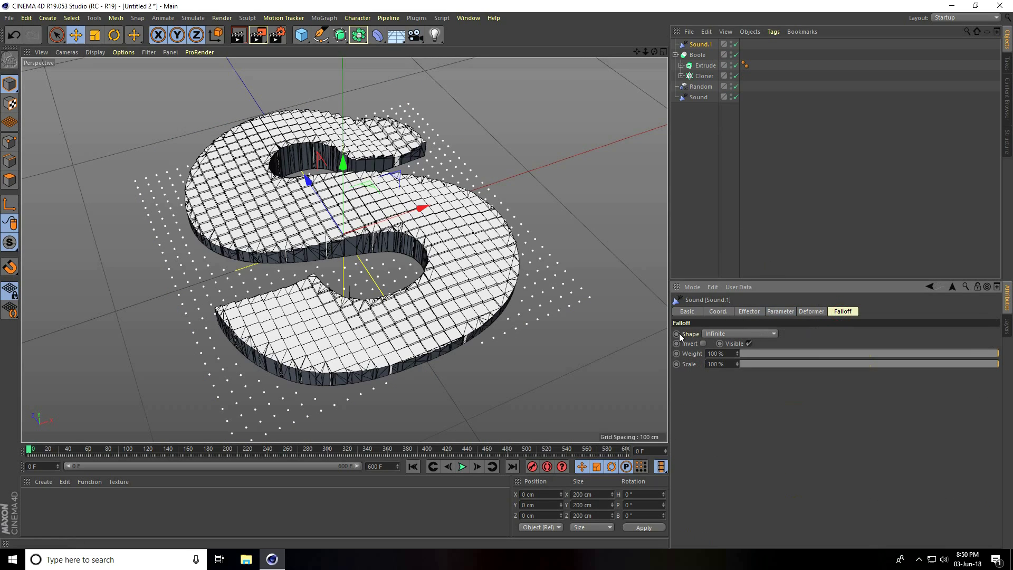
pyautogui.click(726, 334)
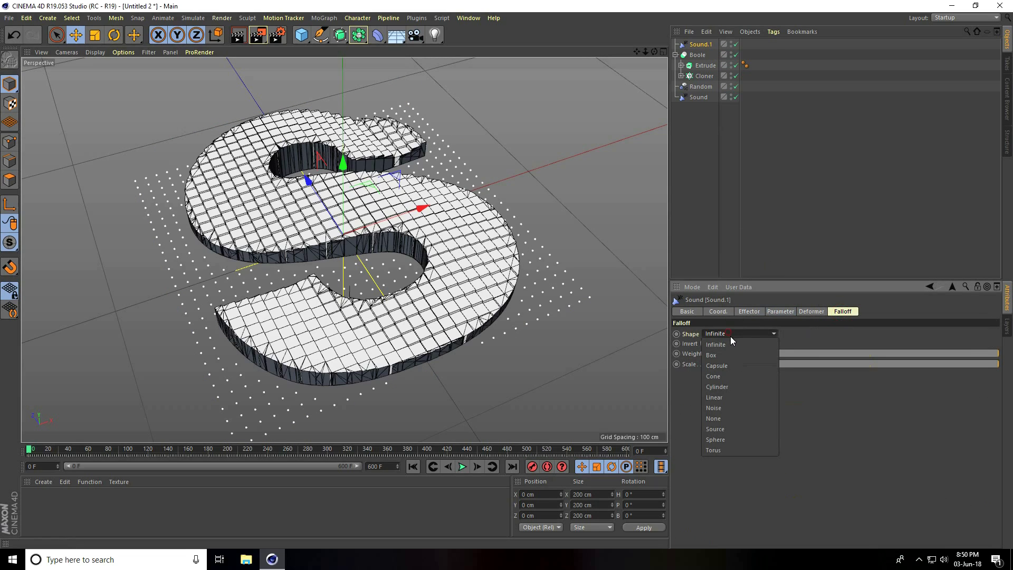
pyautogui.click(740, 440)
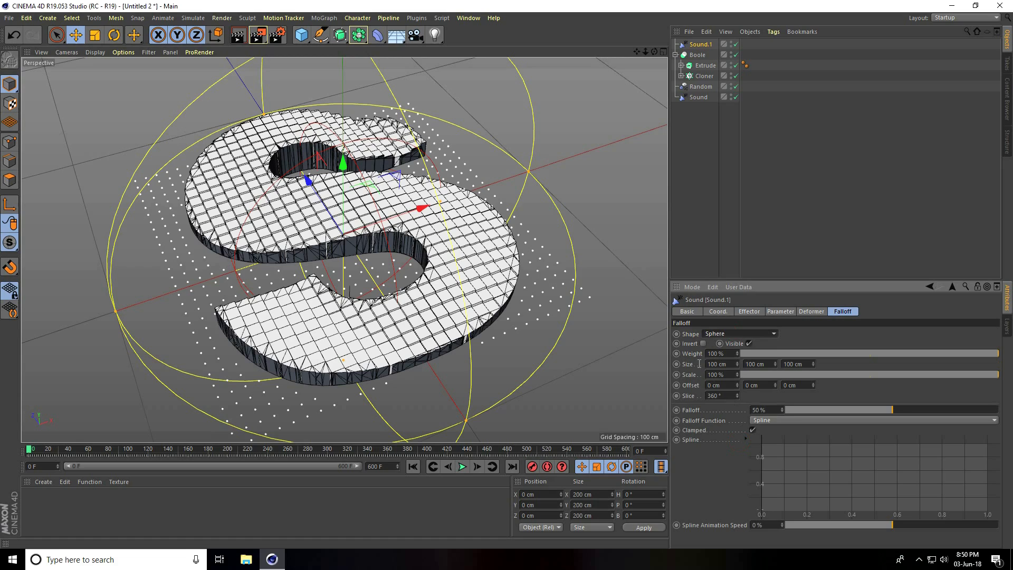
# Narrow the spherical falloff to about 35 cm in X and 66 cm in Z, and move the effector to about X -21.6 cm
pyautogui.moveTo(529, 172); pyautogui.dragTo(412, 211)
pyautogui.keyDown('alt'); pyautogui.moveTo(363, 241); pyautogui.dragTo(435, 246); pyautogui.keyUp('alt')
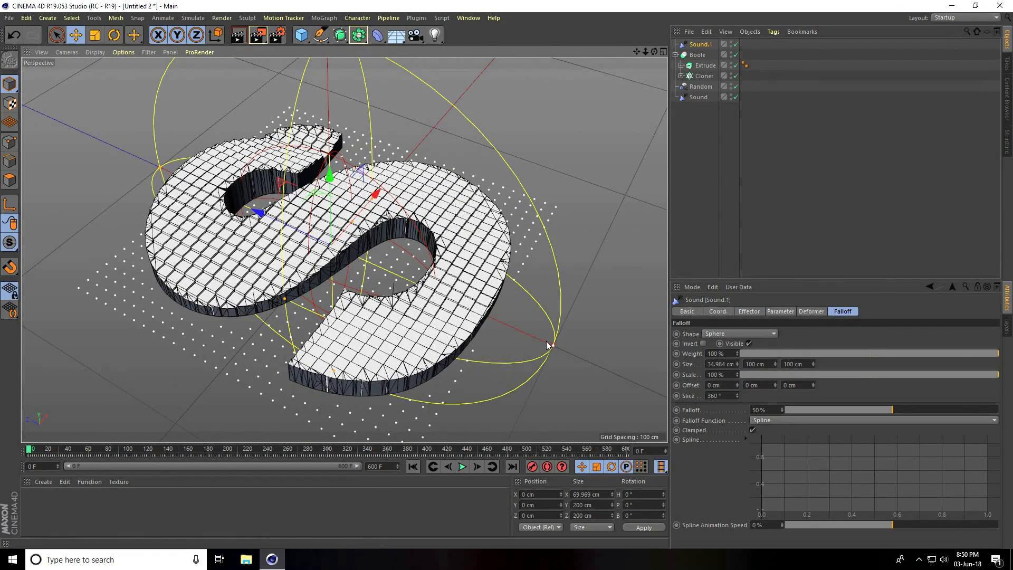
pyautogui.moveTo(553, 344); pyautogui.dragTo(479, 296)
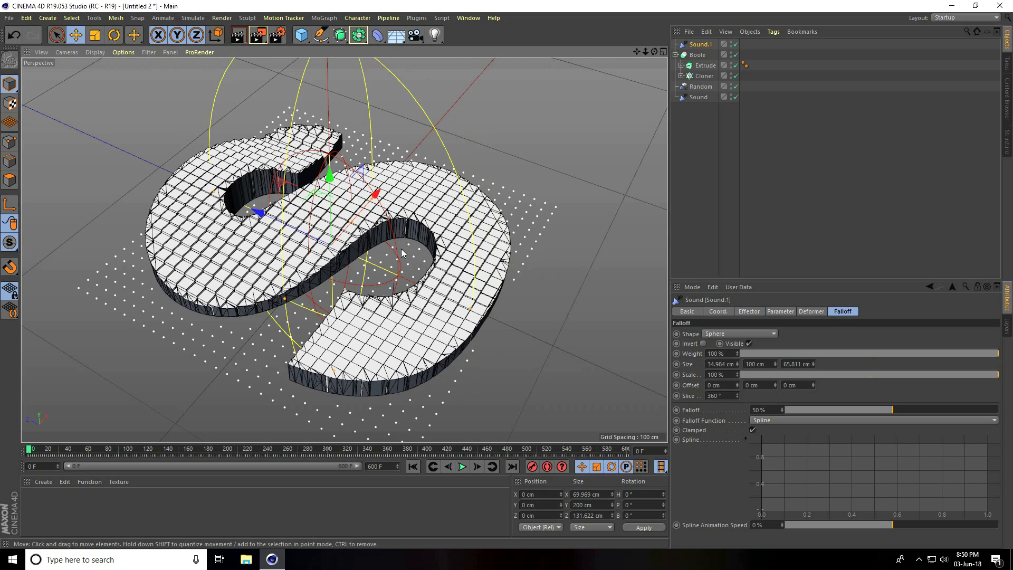
pyautogui.moveTo(402, 253)
pyautogui.keyDown('alt'); pyautogui.mouseDown()
pyautogui.moveTo(259, 203)
pyautogui.moveTo(222, 212)
pyautogui.moveTo(475, 261)
pyautogui.moveTo(402, 258)
pyautogui.mouseUp(); pyautogui.keyUp('alt')
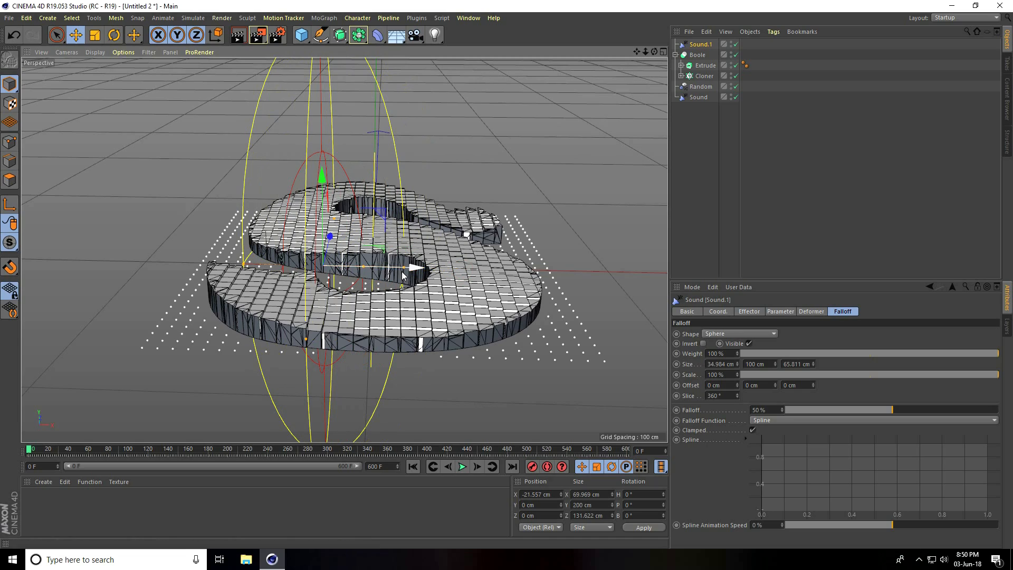
# Check the duplicated Sound effector's transform parameters and play the animation from the start to preview its effect on the S
pyautogui.click(779, 312)
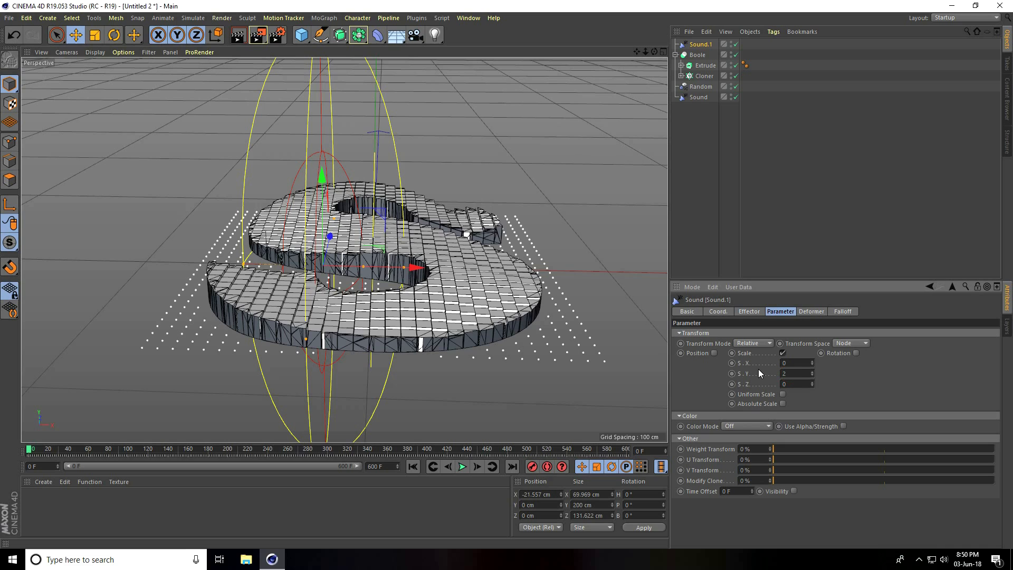
pyautogui.keyDown('alt'); pyautogui.moveTo(274, 233); pyautogui.dragTo(365, 269); pyautogui.keyUp('alt')
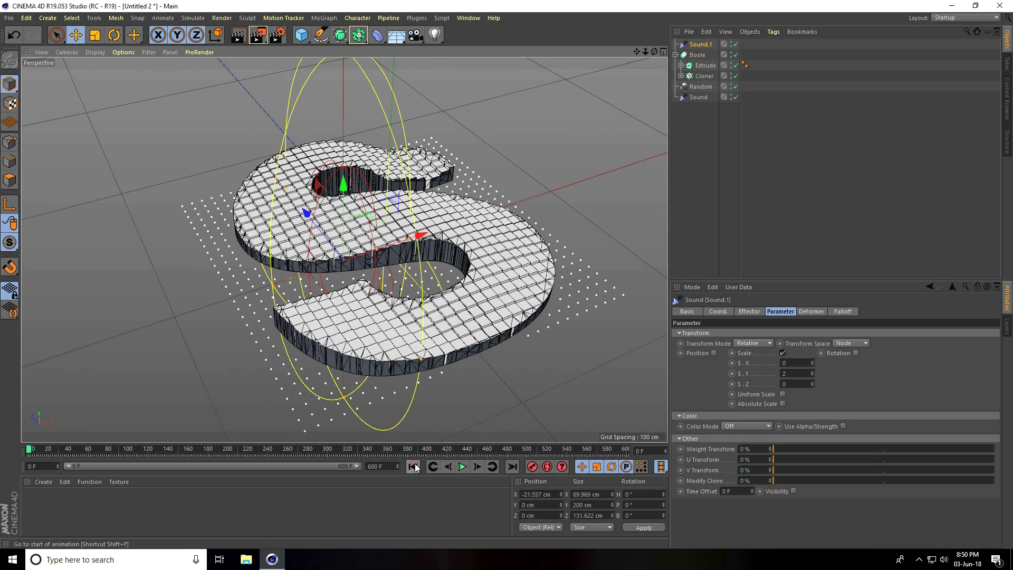
pyautogui.click(462, 467)
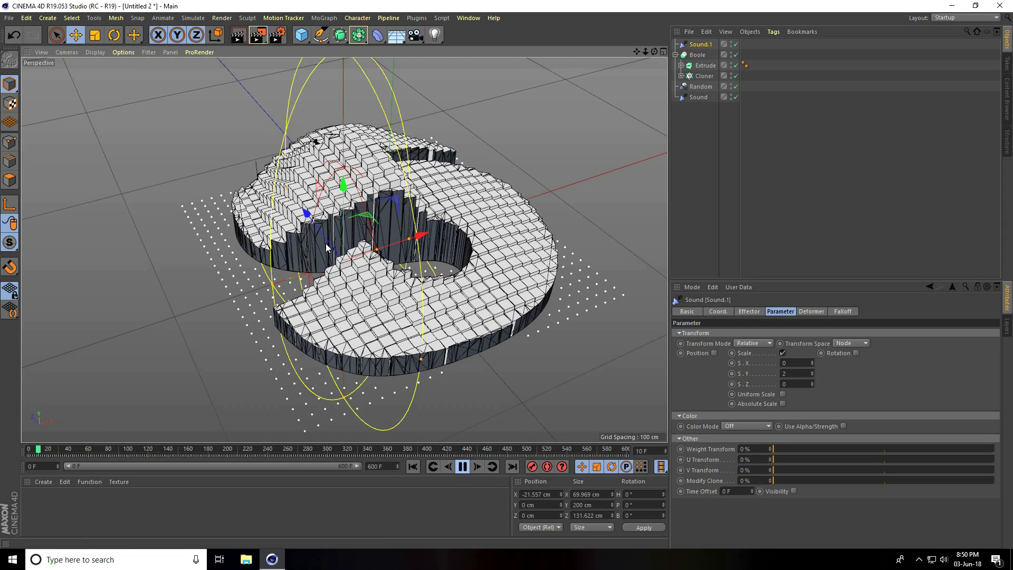
pyautogui.click(463, 467)
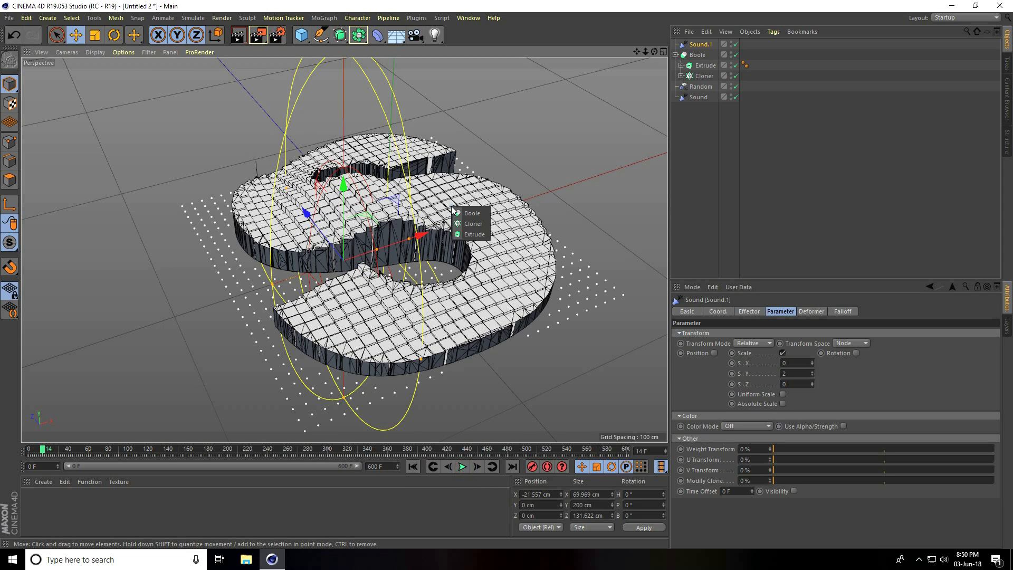
pyautogui.click(522, 147)
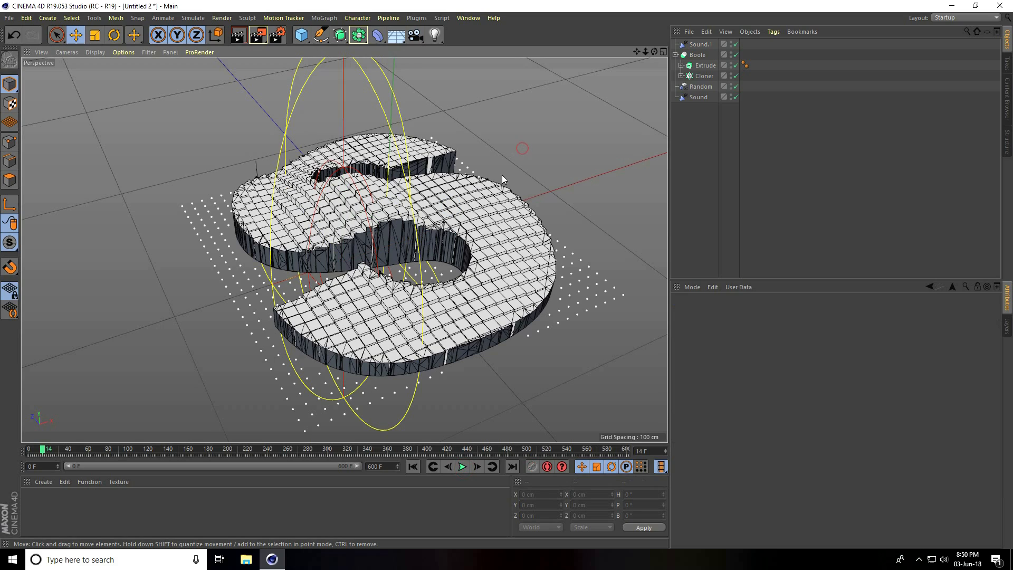
# Add a Delay effector to the Cloner
pyautogui.click(703, 77)
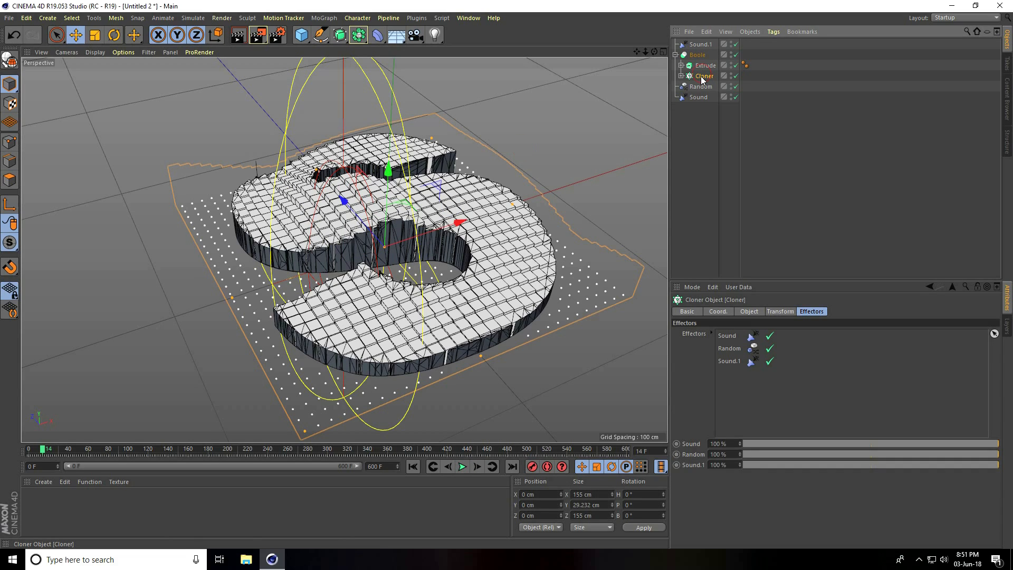
pyautogui.click(324, 18)
pyautogui.moveTo(329, 36)
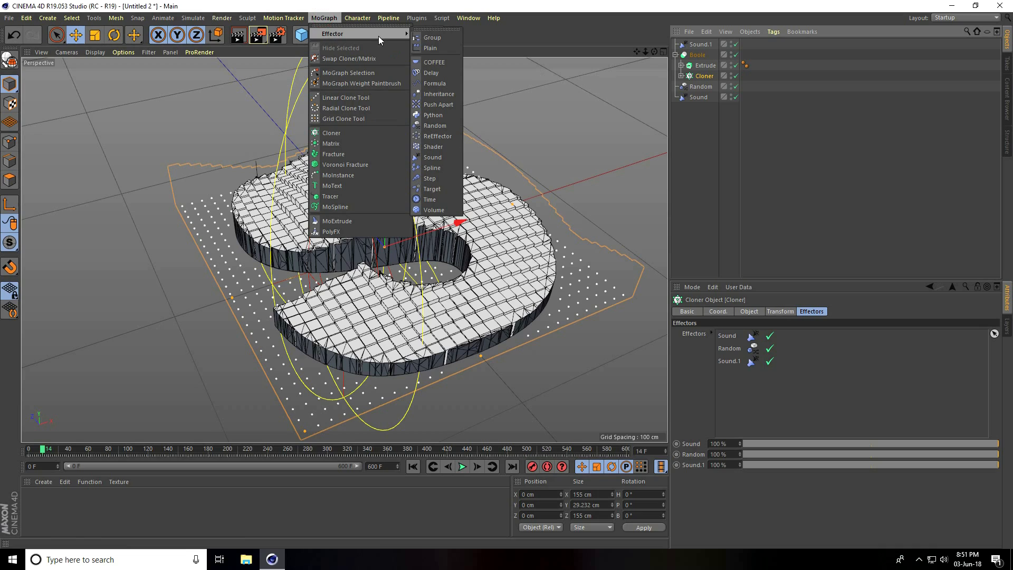
pyautogui.click(433, 74)
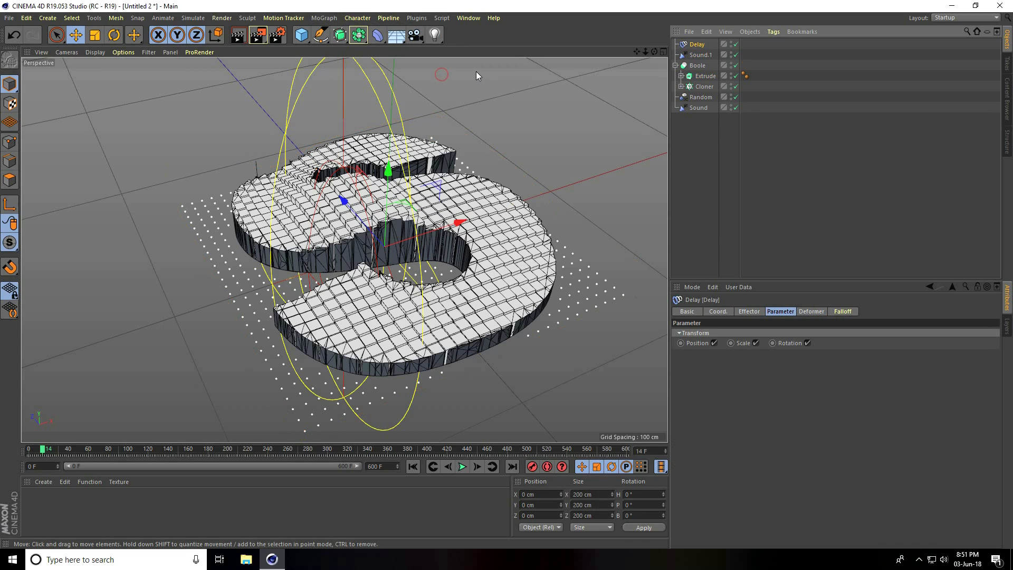
# Set the Delay effector's mode to Spring and its strength to 70%
pyautogui.click(749, 312)
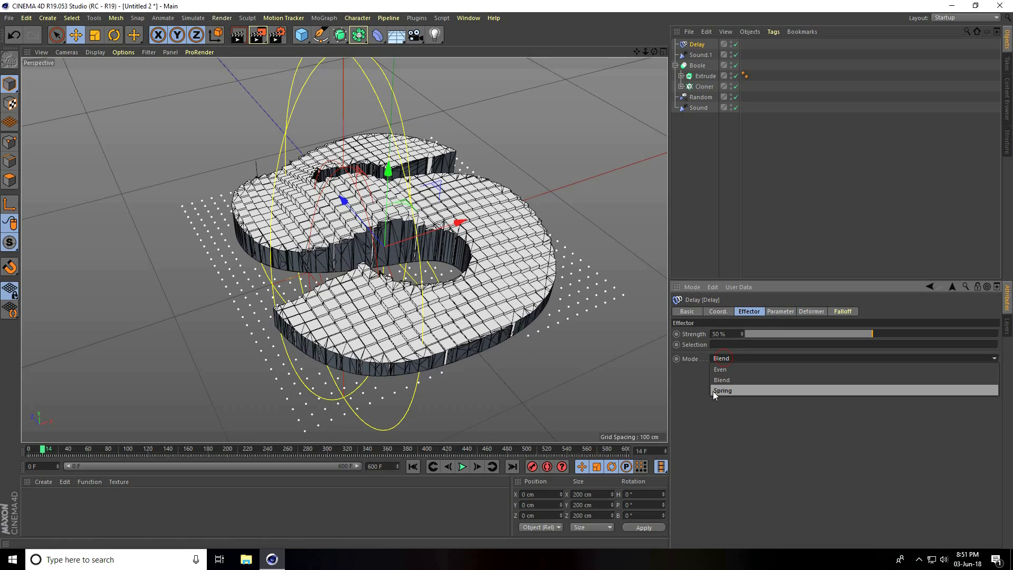
pyautogui.click(727, 390)
pyautogui.moveTo(726, 333); pyautogui.dragTo(709, 334)
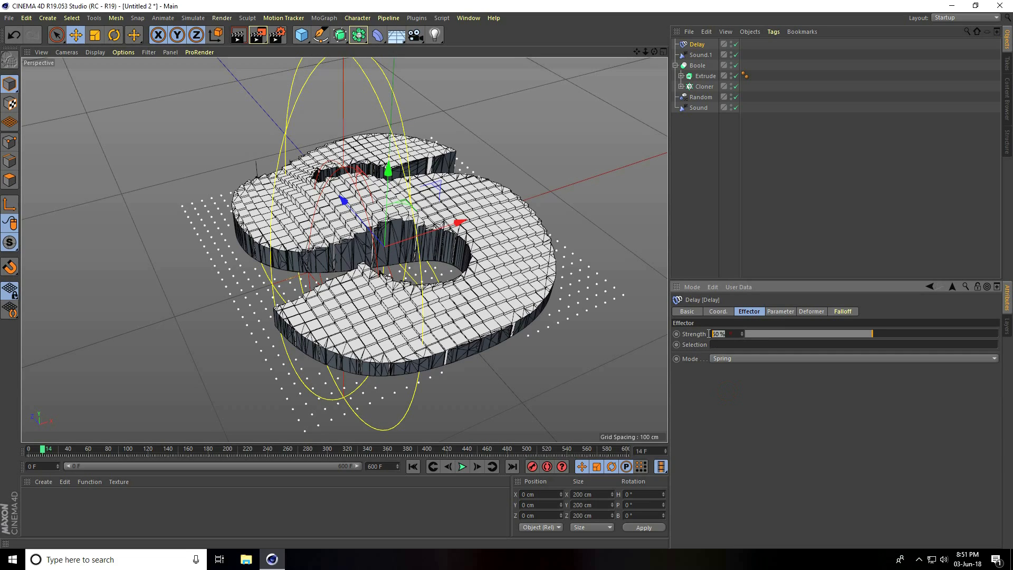
pyautogui.write('70')
pyautogui.press('Return')
# Play the animation from the first frame to preview the springy motion of the S, and stop it
pyautogui.click(413, 467)
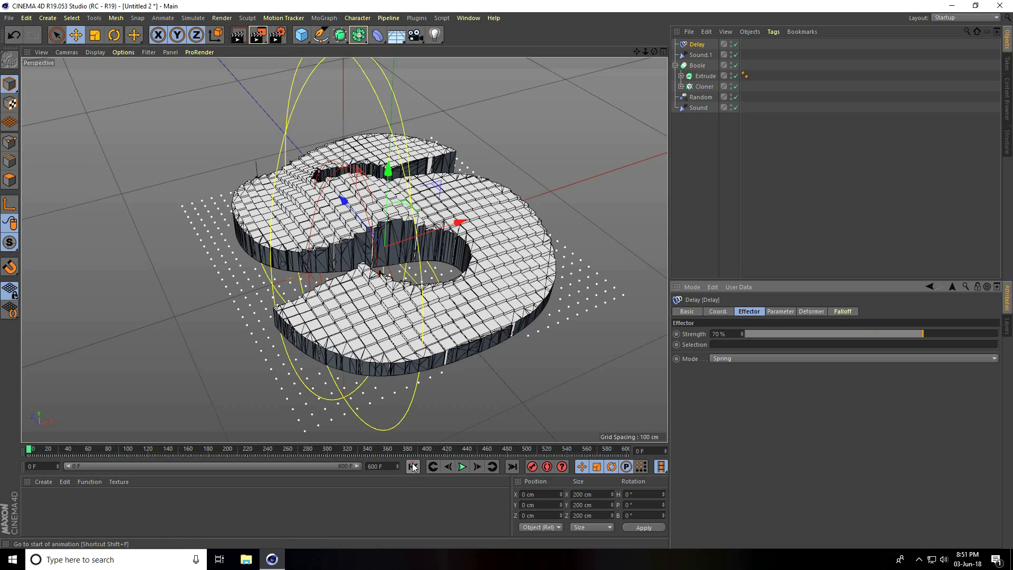
pyautogui.click(461, 466)
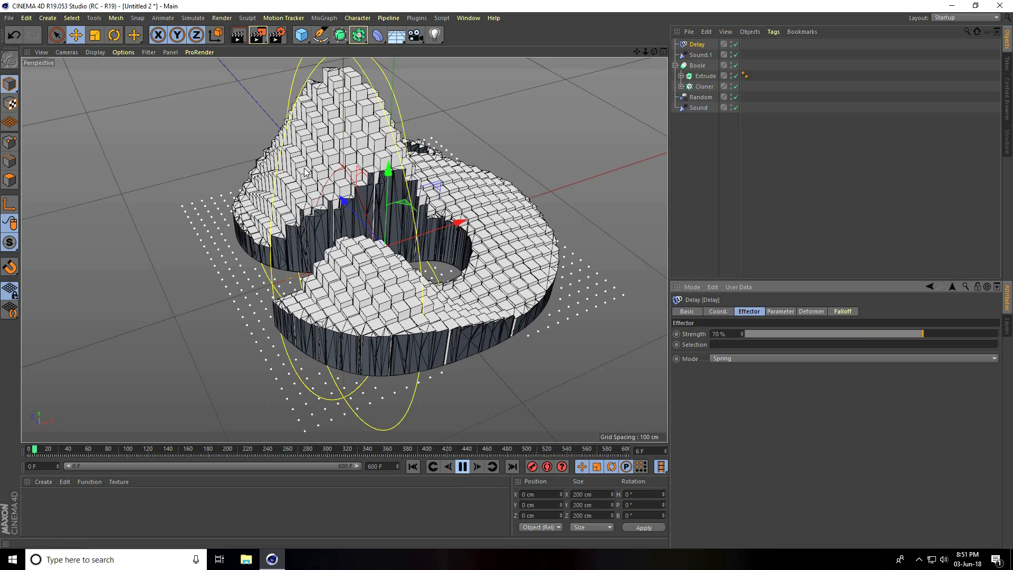
pyautogui.click(462, 466)
pyautogui.keyDown('alt'); pyautogui.moveTo(391, 255); pyautogui.dragTo(396, 270); pyautogui.keyUp('alt')
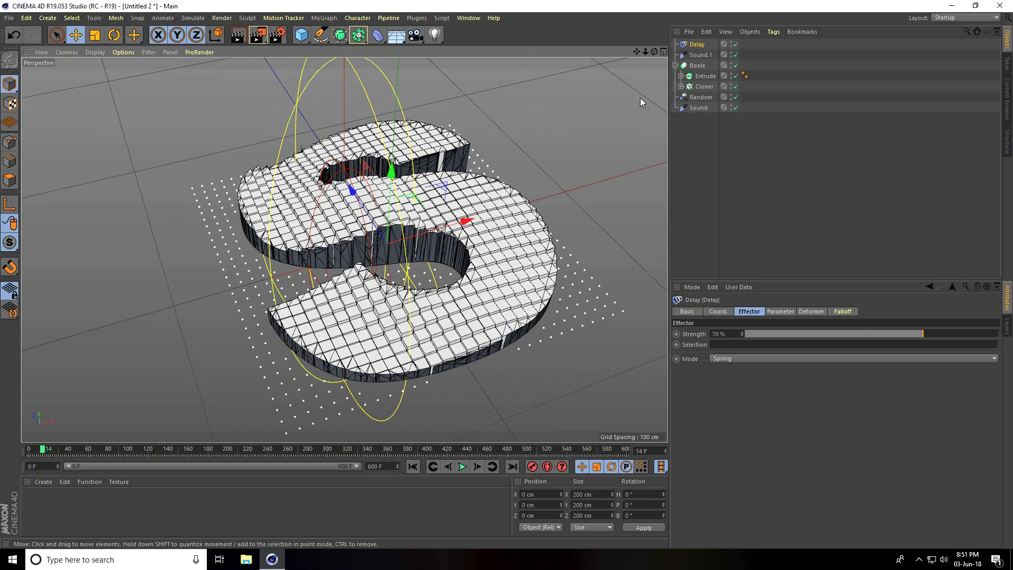
pyautogui.moveTo(638, 53); pyautogui.dragTo(2, 483)
# Load the materials from the MercyMat file into the scene
pyautogui.click(45, 481)
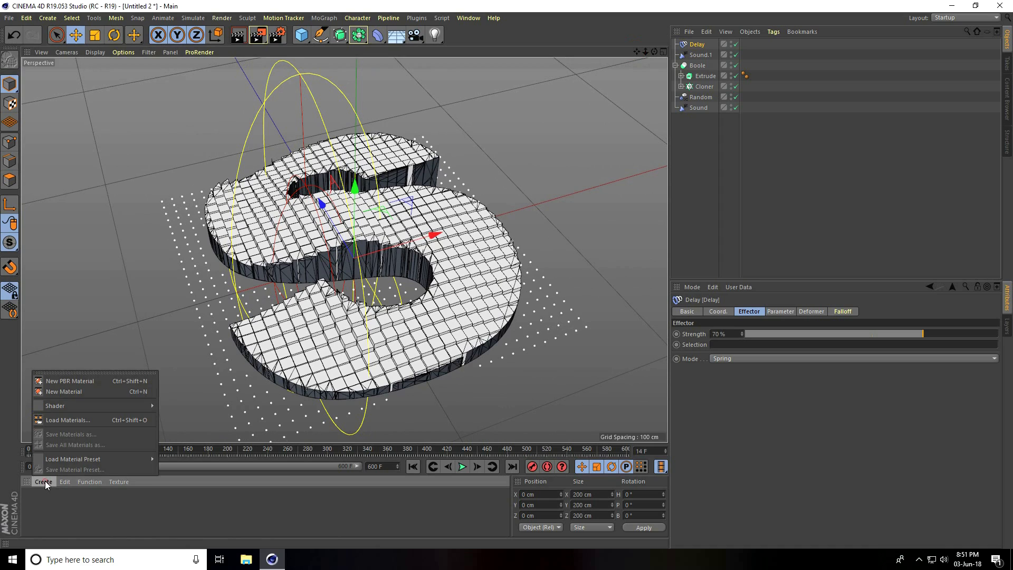
pyautogui.click(77, 419)
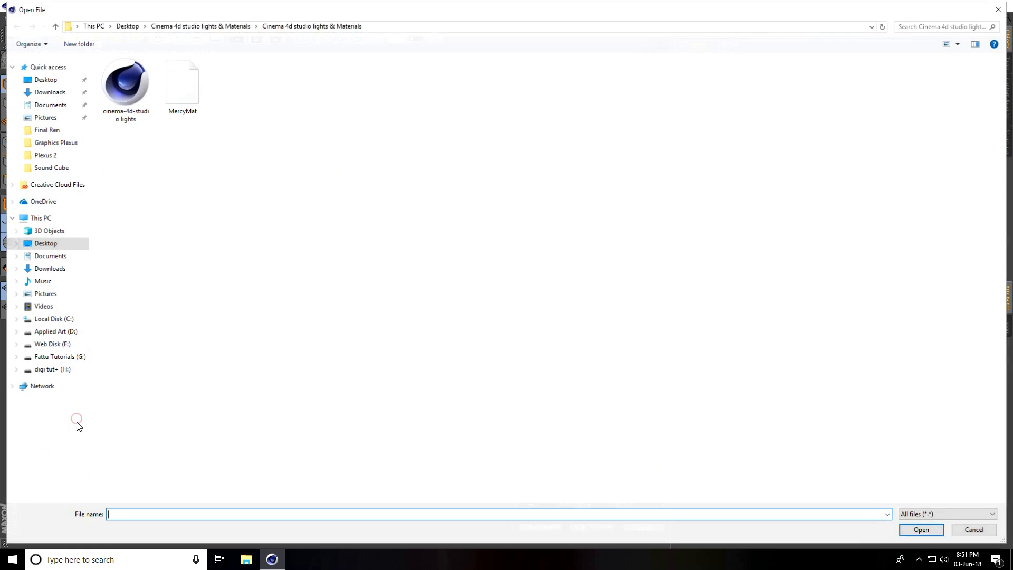
pyautogui.click(185, 104)
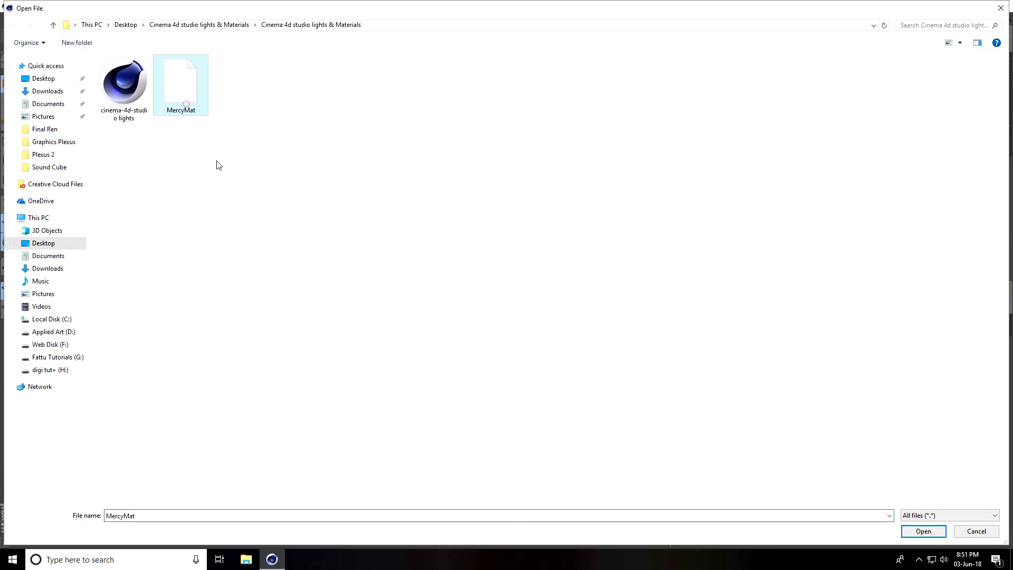
pyautogui.click(920, 531)
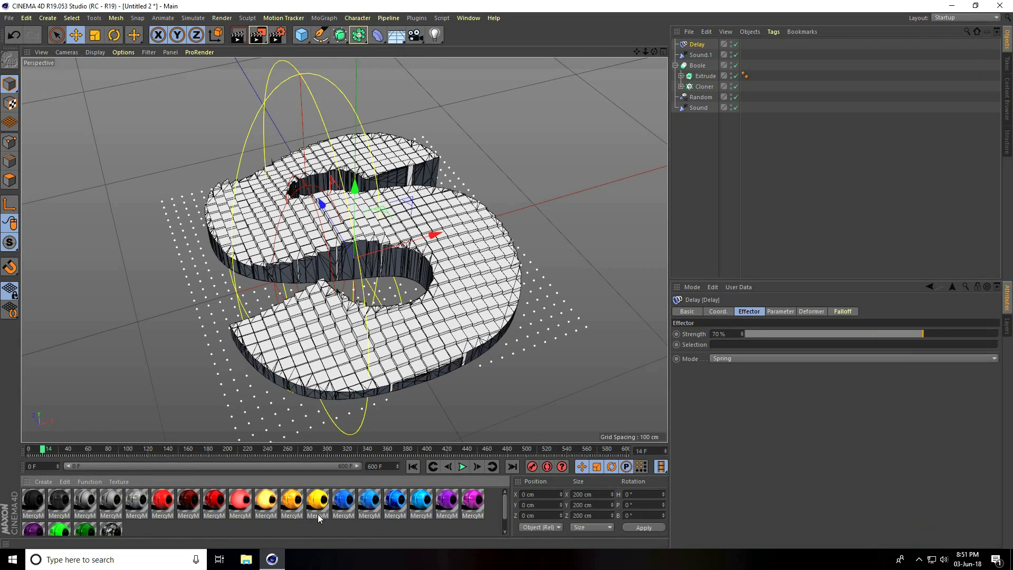
# Apply a yellow MercyMat material to the Cloner and a light blue one to the Boole
pyautogui.moveTo(317, 516); pyautogui.dragTo(705, 87)
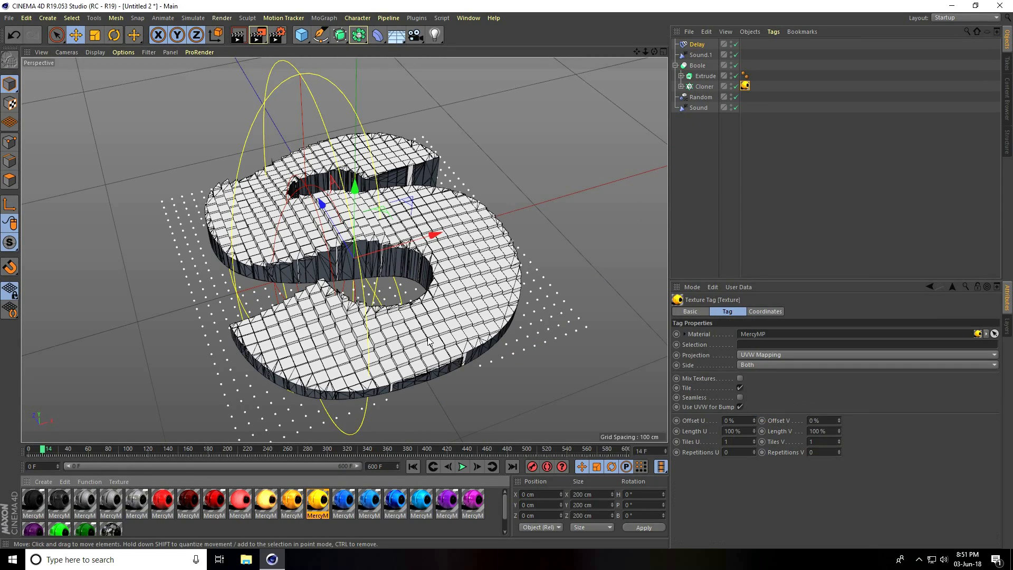
pyautogui.moveTo(425, 509); pyautogui.dragTo(696, 66)
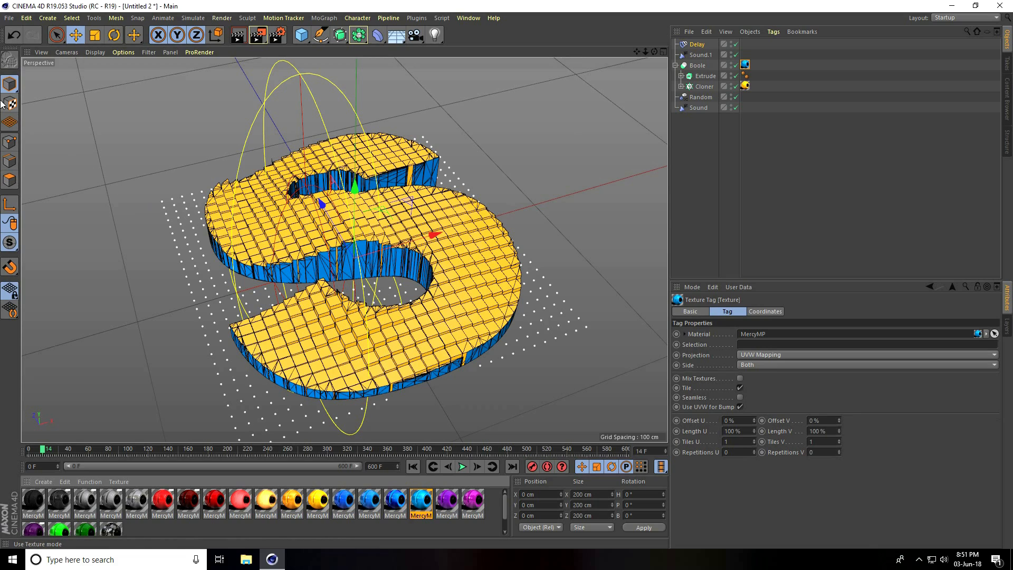
# Merge the cinema-4d-studio lights file into the scene
pyautogui.click(9, 21)
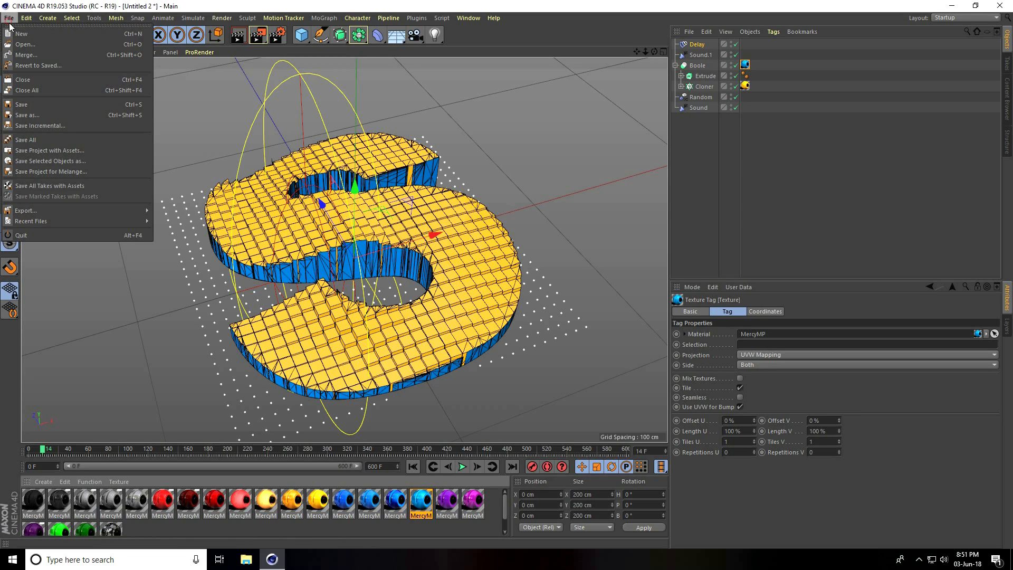
pyautogui.click(30, 57)
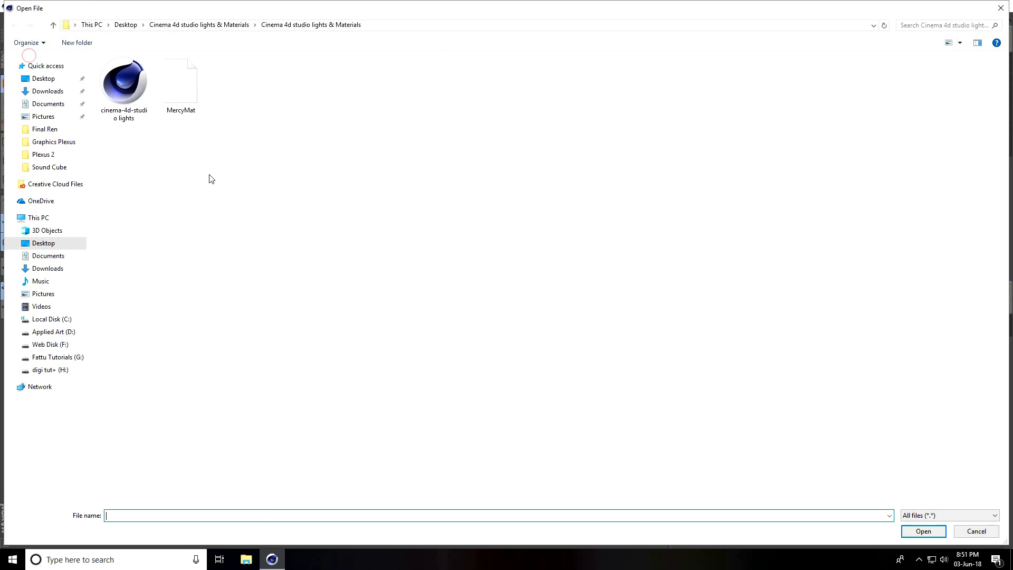
pyautogui.click(134, 87)
pyautogui.click(926, 533)
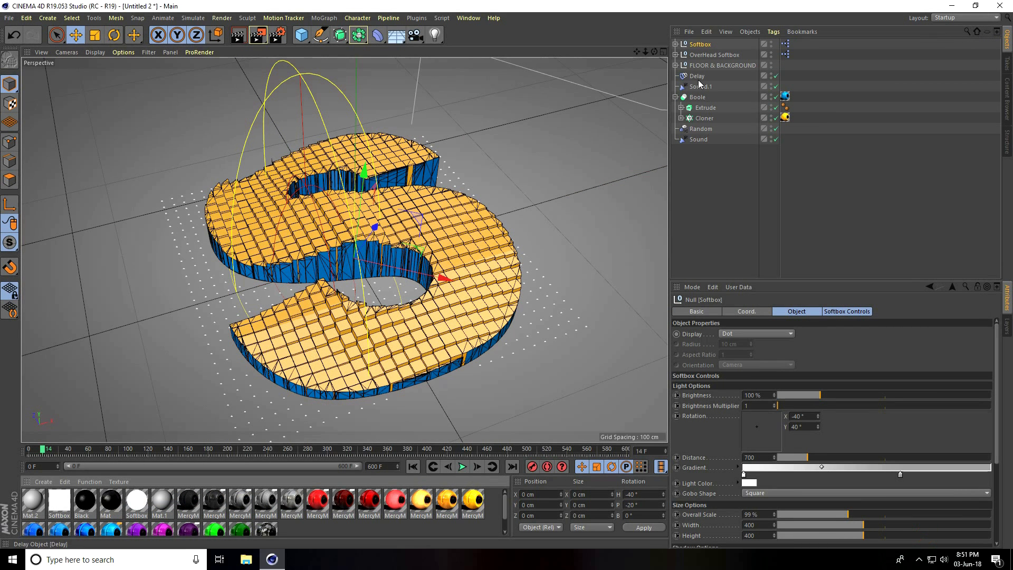
# Nudge the FLOOR & BACKGROUND null up in the Front view to about Y 0.019 cm, at the base of the S
pyautogui.click(664, 52)
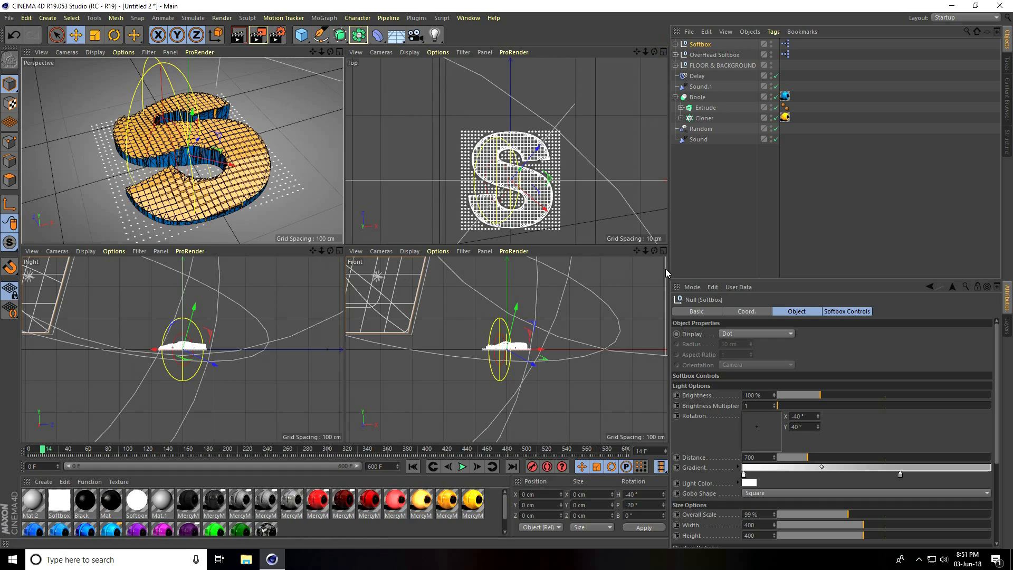
pyautogui.click(663, 252)
pyautogui.scroll(9, 348, 244)
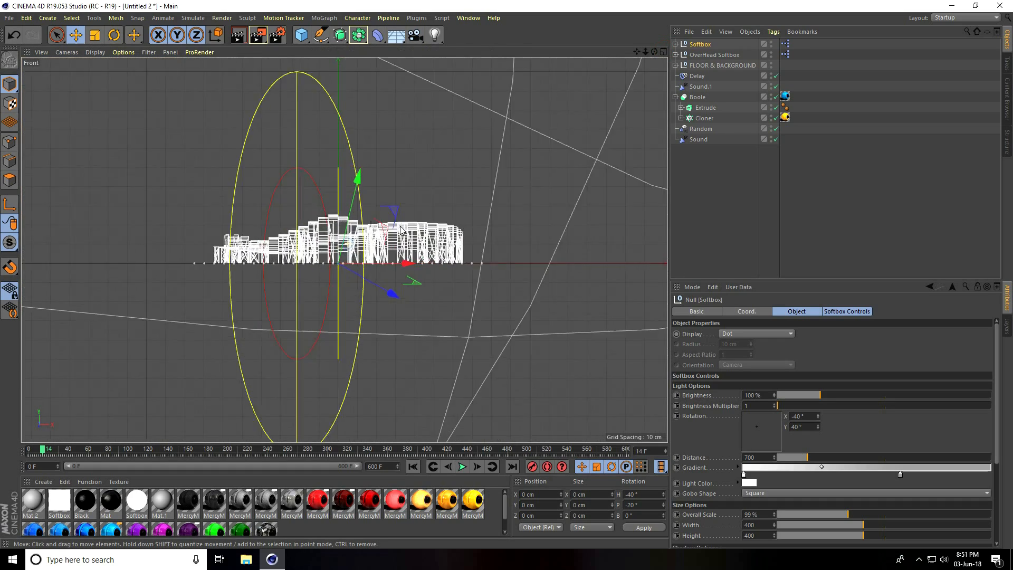
pyautogui.click(709, 66)
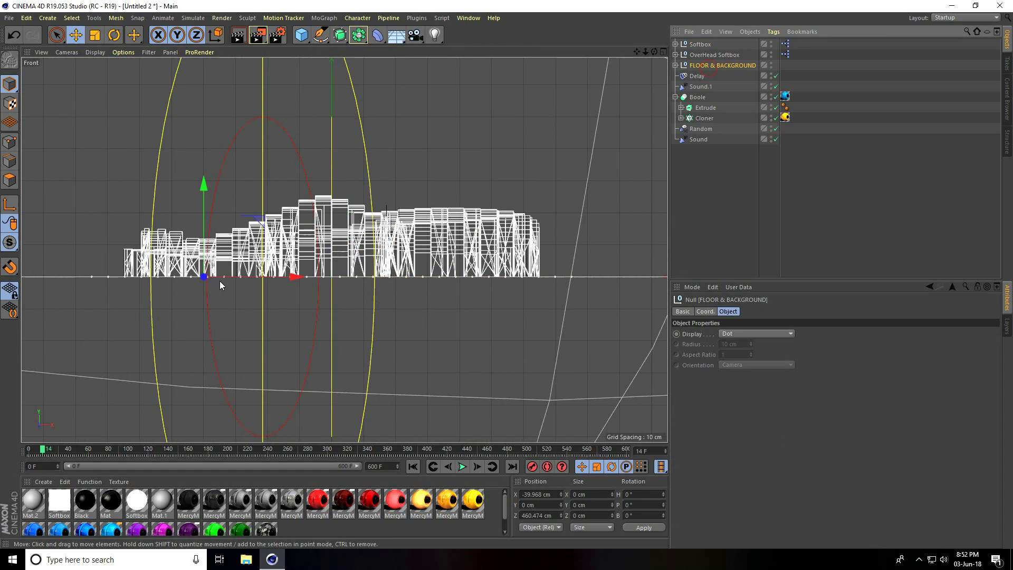
pyautogui.scroll(10, 219, 280)
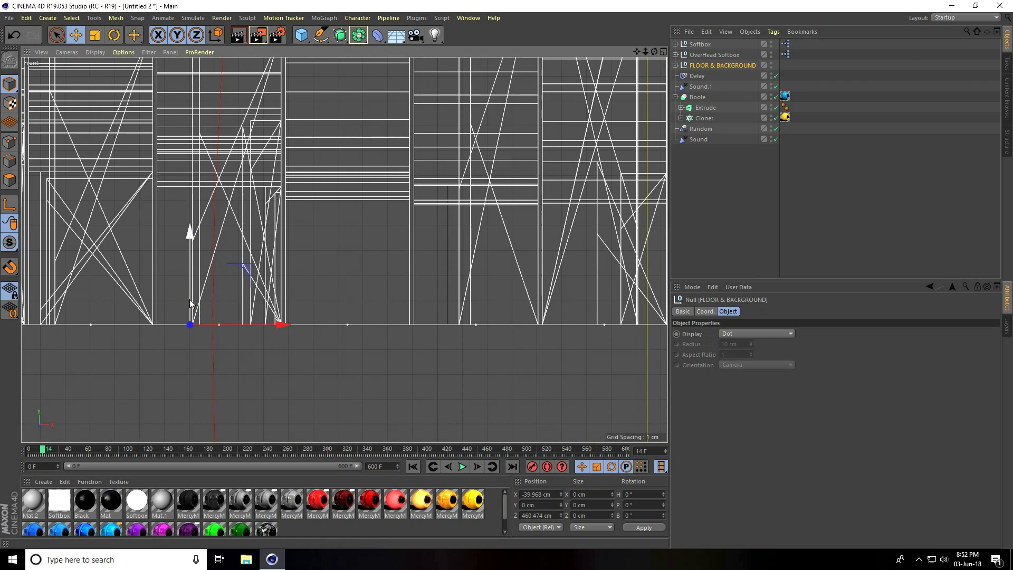
pyautogui.scroll(4, 190, 311)
pyautogui.moveTo(199, 269); pyautogui.dragTo(195, 257)
pyautogui.click(663, 52)
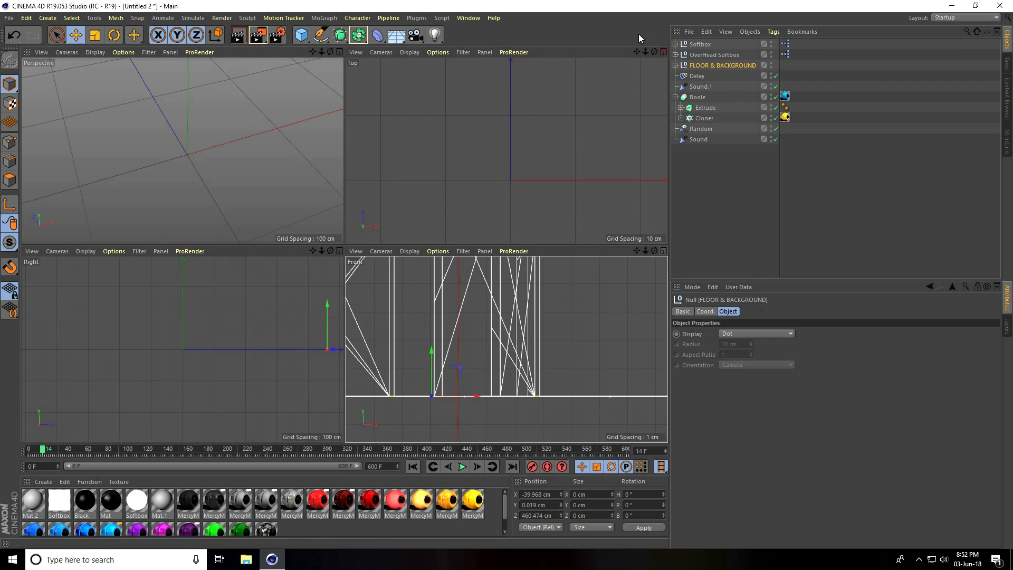
pyautogui.click(339, 52)
# Frame the whole S in the perspective view, add a camera from this angle, and lock it with a Protection tag
pyautogui.keyDown('alt'); pyautogui.moveTo(351, 352); pyautogui.dragTo(354, 362); pyautogui.keyUp('alt')
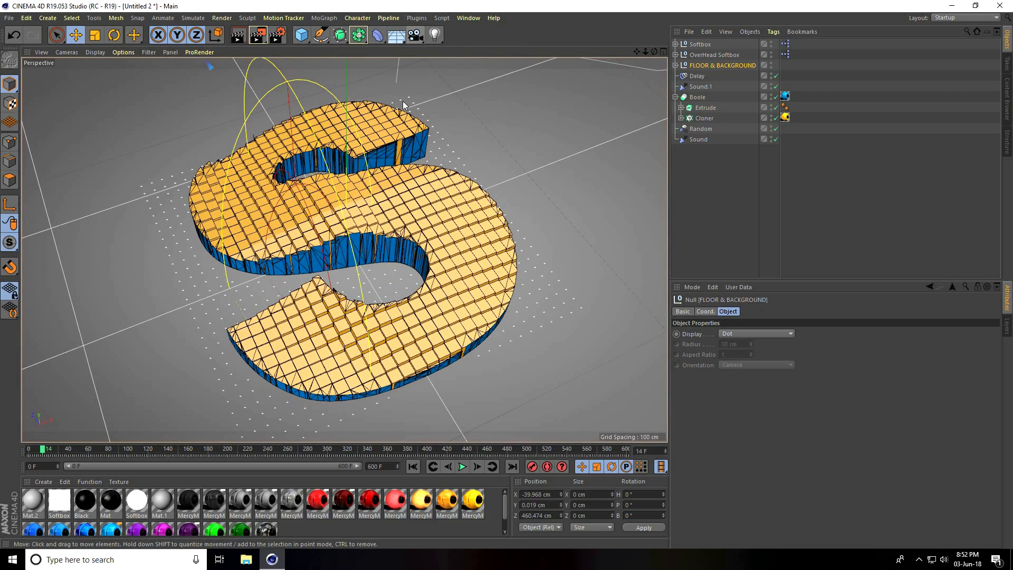
pyautogui.keyDown('alt'); pyautogui.moveTo(392, 170); pyautogui.dragTo(379, 195, button='right'); pyautogui.keyUp('alt')
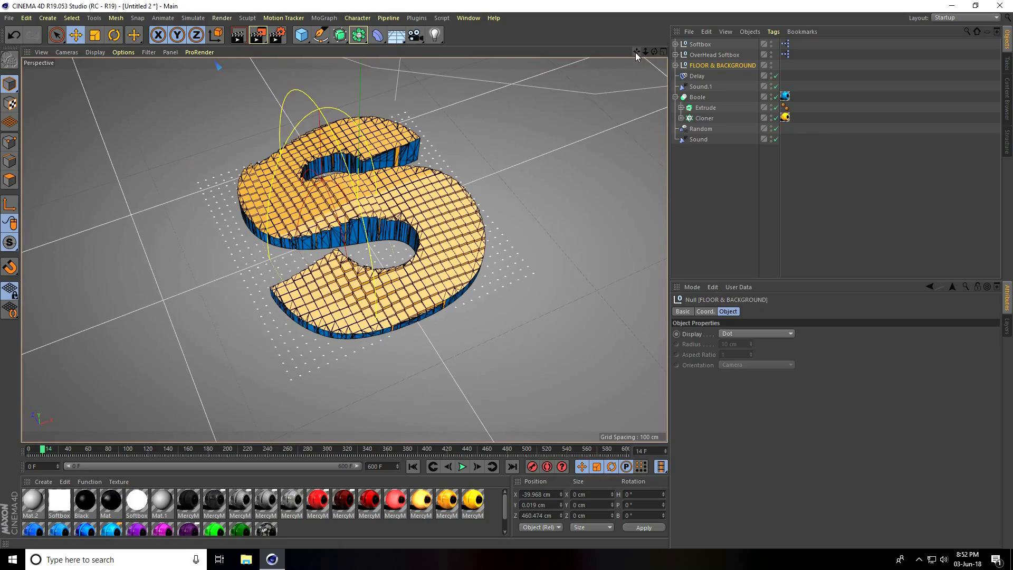
pyautogui.keyDown('alt'); pyautogui.moveTo(631, 63); pyautogui.dragTo(507, 274); pyautogui.keyUp('alt')
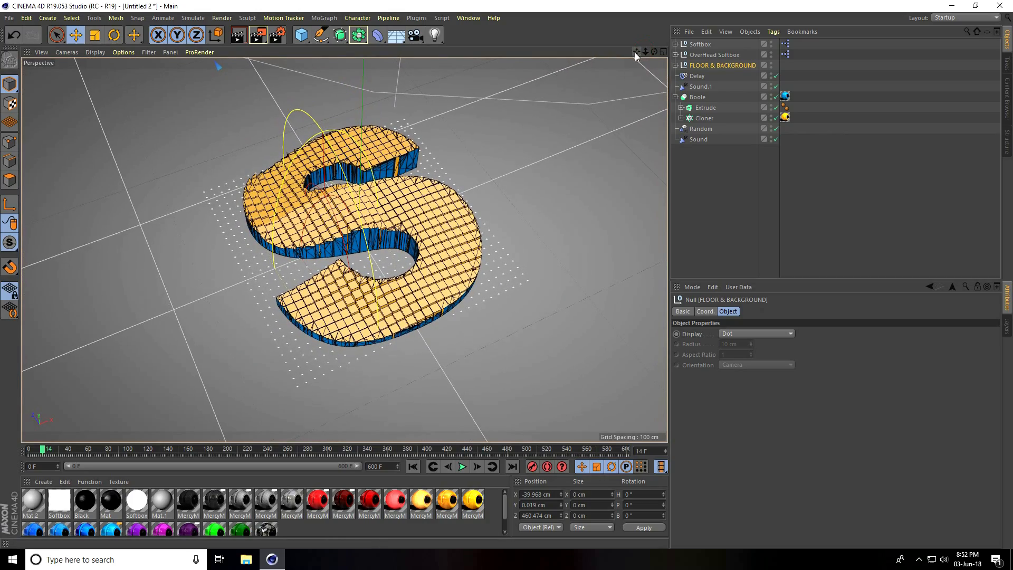
pyautogui.moveTo(636, 51); pyautogui.dragTo(506, 274)
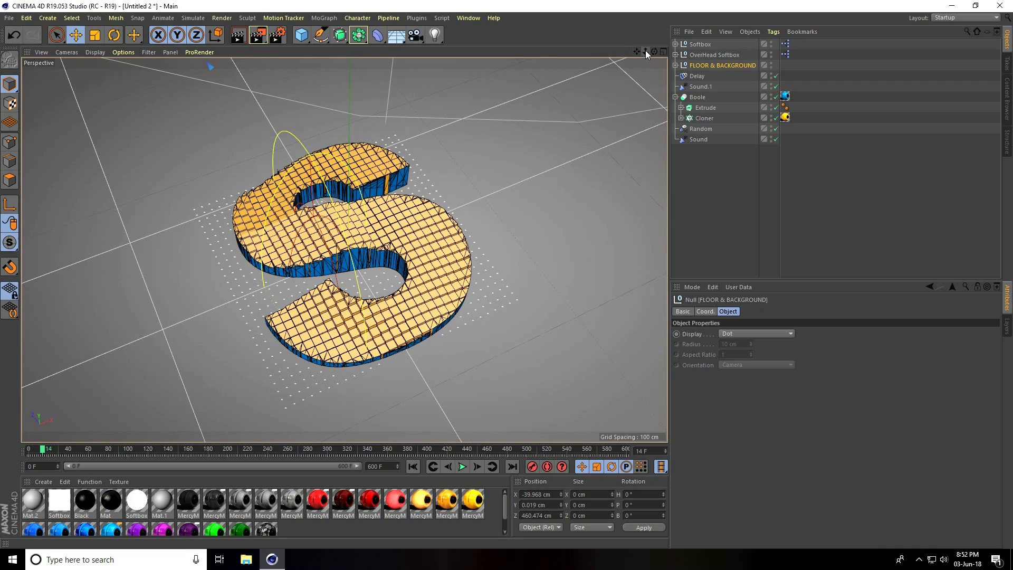
pyautogui.moveTo(644, 49)
pyautogui.mouseDown()
pyautogui.moveTo(507, 274)
pyautogui.moveTo(644, 52)
pyautogui.mouseUp()
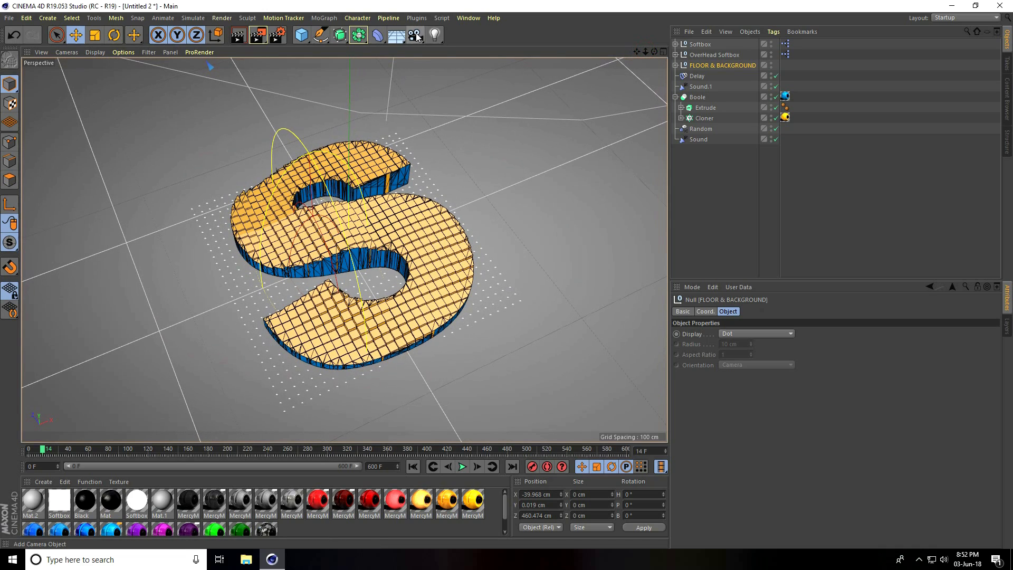
pyautogui.moveTo(415, 35); pyautogui.dragTo(442, 52)
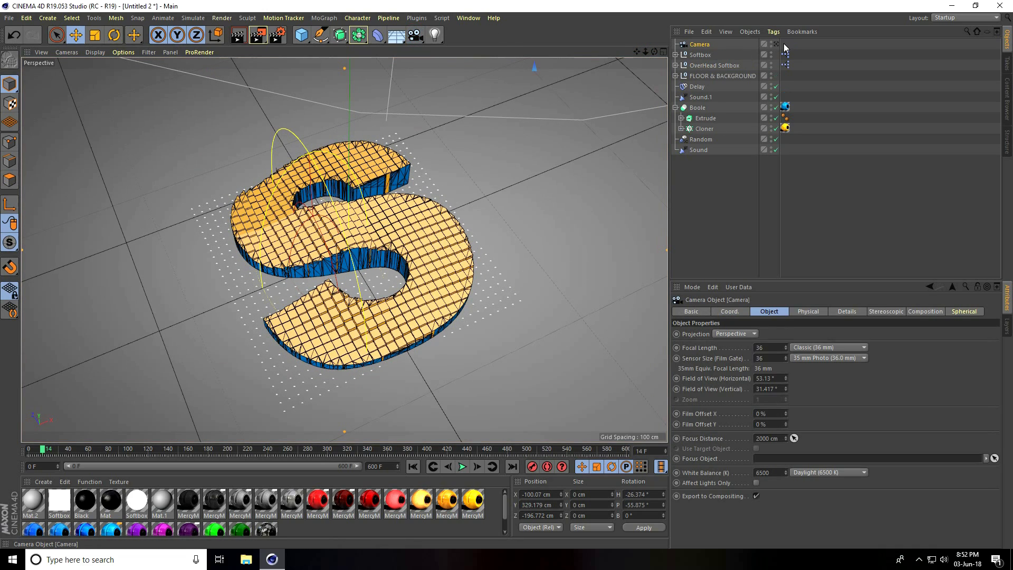
pyautogui.rightClick(694, 43)
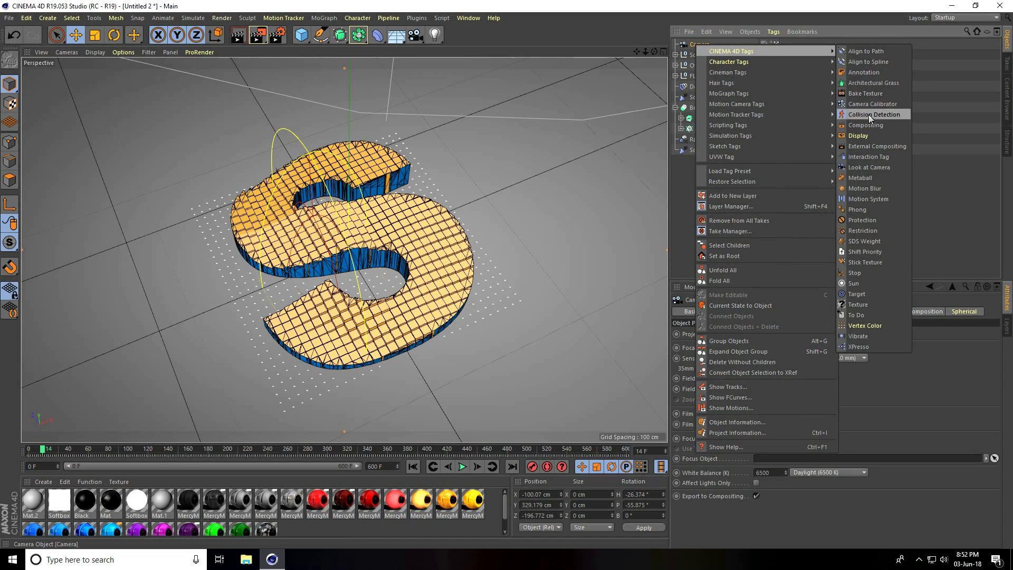
pyautogui.click(869, 224)
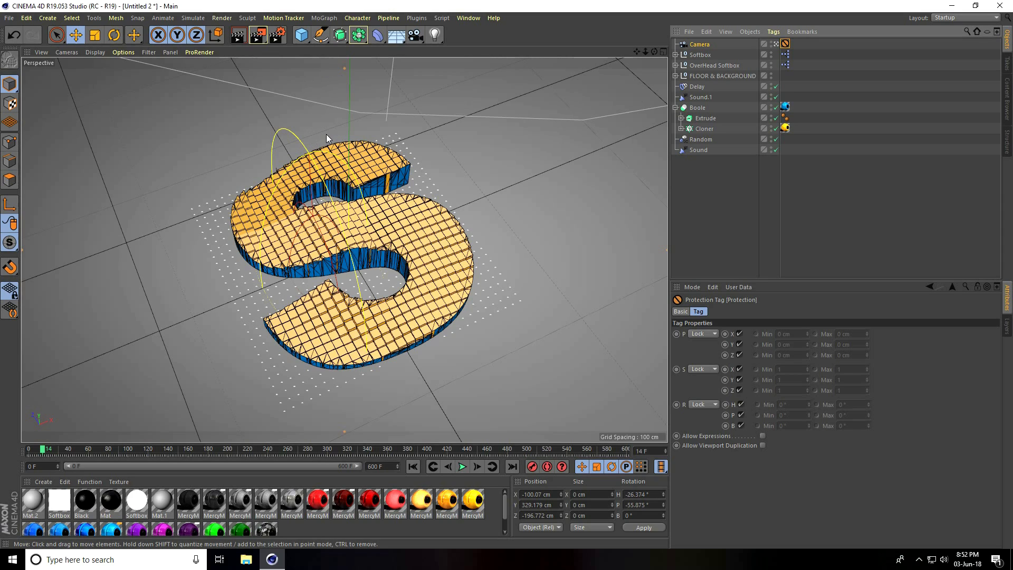
# Set the render output to the HDTV 1080 29.97 preset with the frame range covering All Frames
pyautogui.click(279, 34)
pyautogui.click(182, 44)
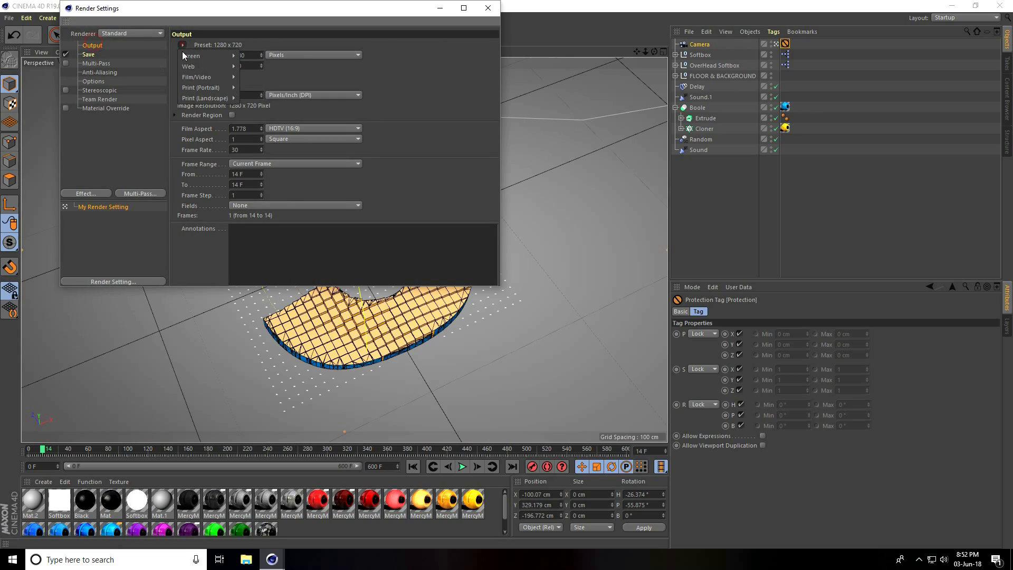
pyautogui.moveTo(225, 78)
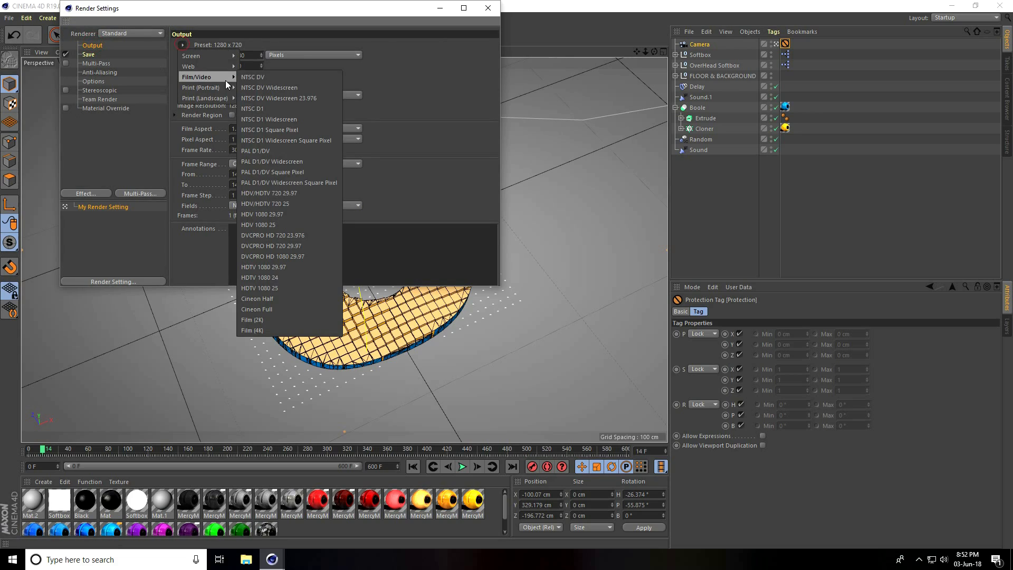
pyautogui.click(293, 267)
pyautogui.click(264, 164)
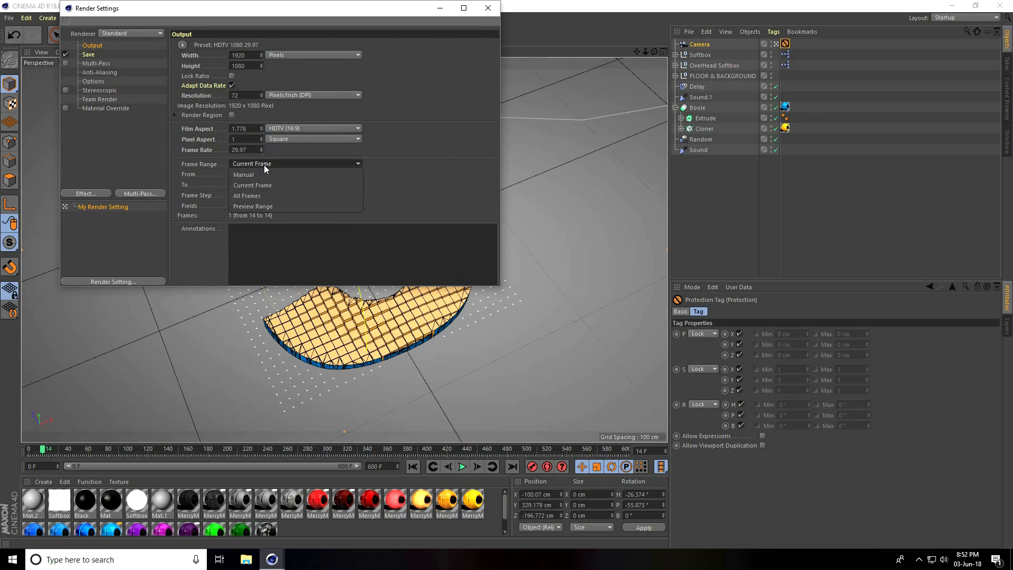
pyautogui.click(263, 194)
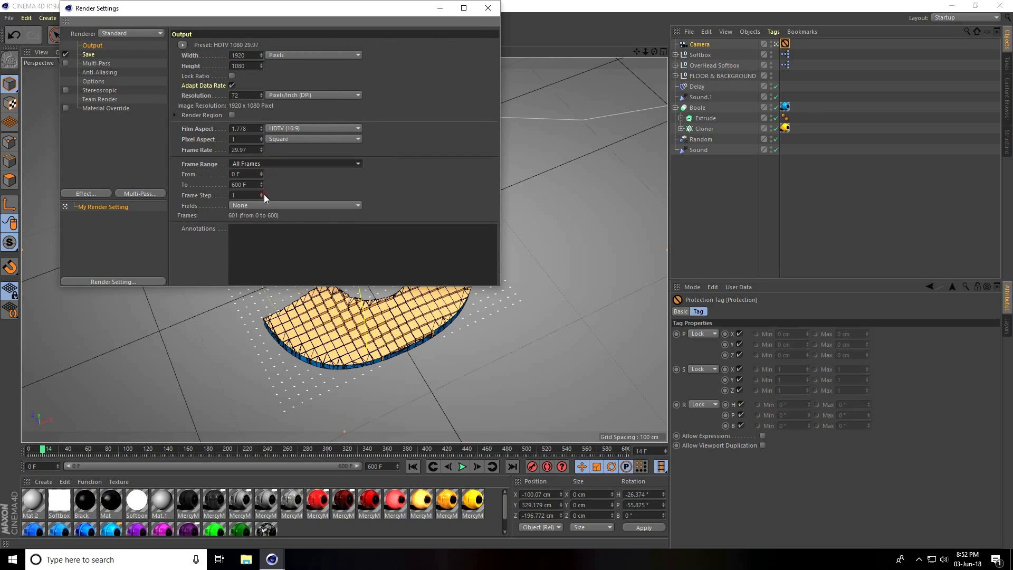
# Set the render's save format to JPG
pyautogui.click(87, 55)
pyautogui.click(270, 74)
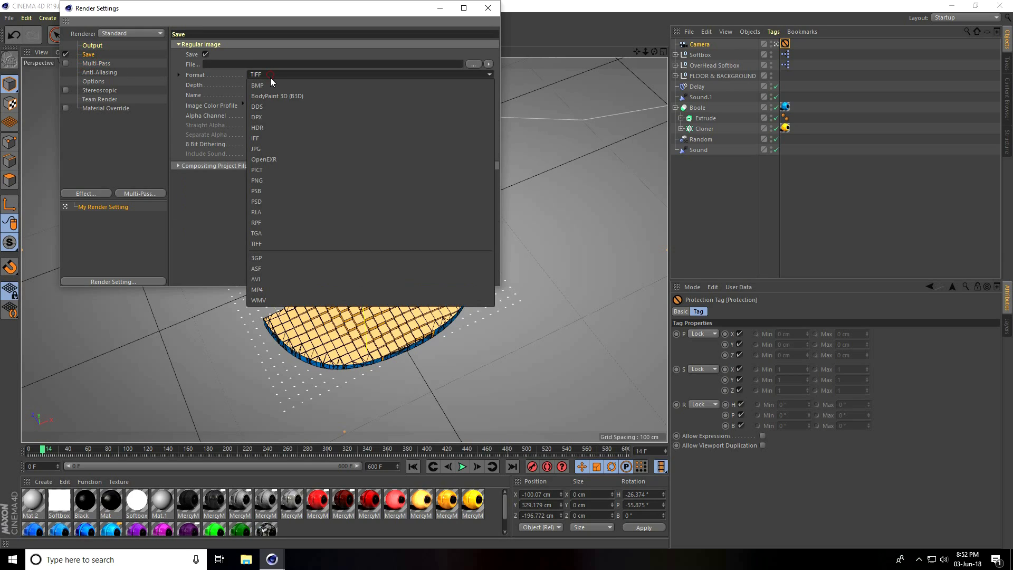
pyautogui.click(268, 149)
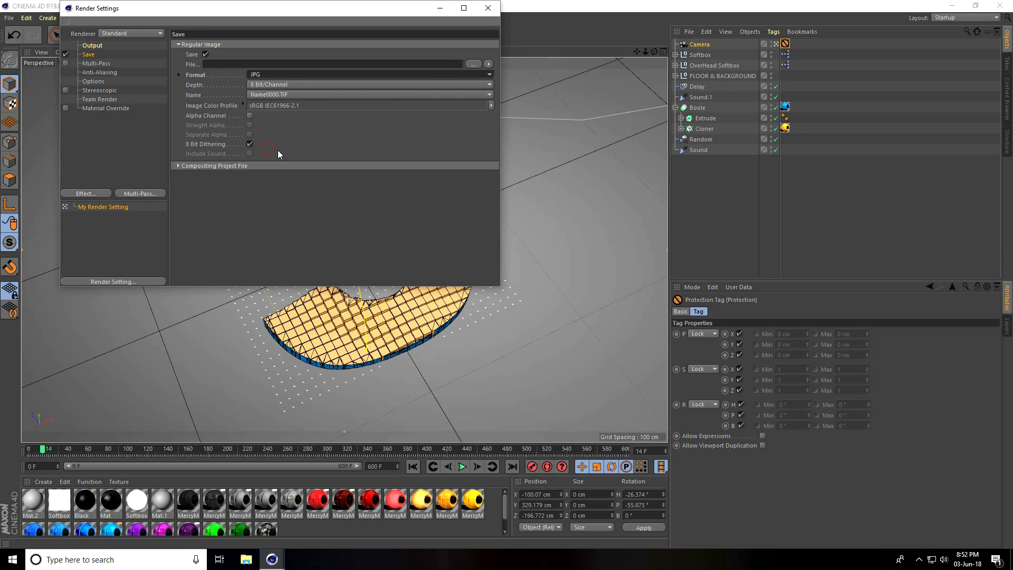
# Create a folder named "S text" on the Desktop and set the render output file in it to "a"
pyautogui.click(473, 64)
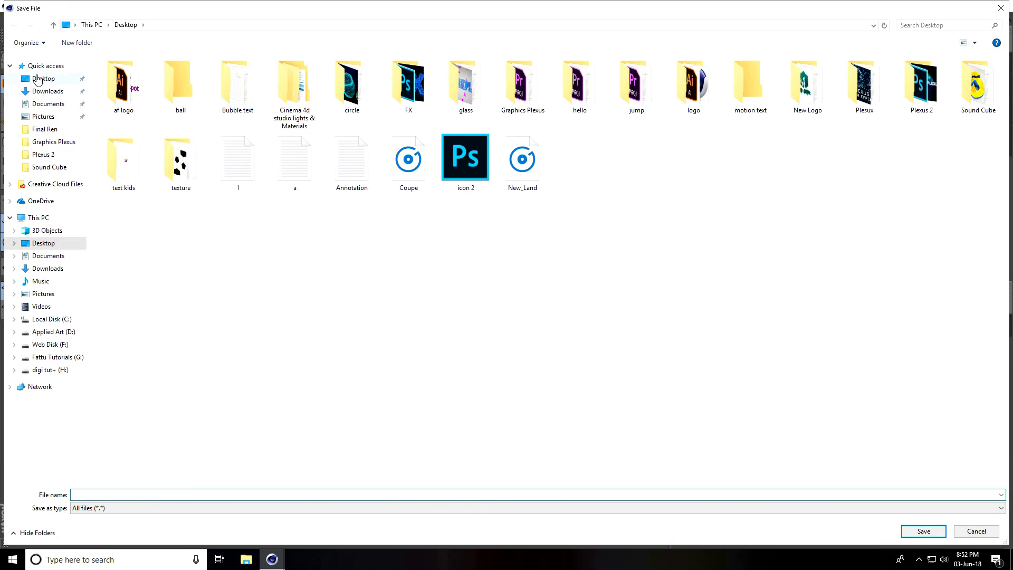
pyautogui.rightClick(216, 251)
pyautogui.moveTo(247, 373)
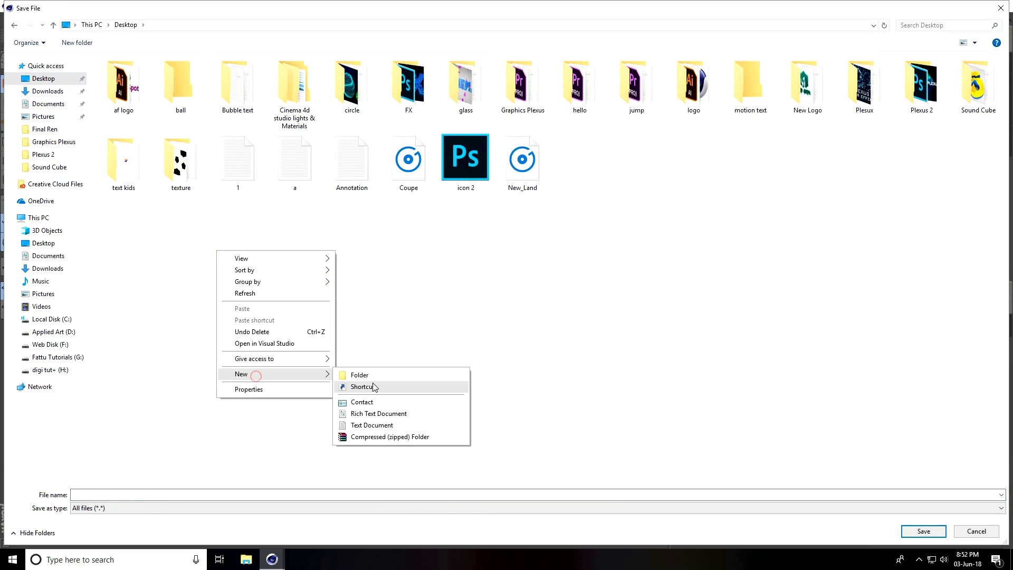
pyautogui.click(369, 376)
pyautogui.write('S text')
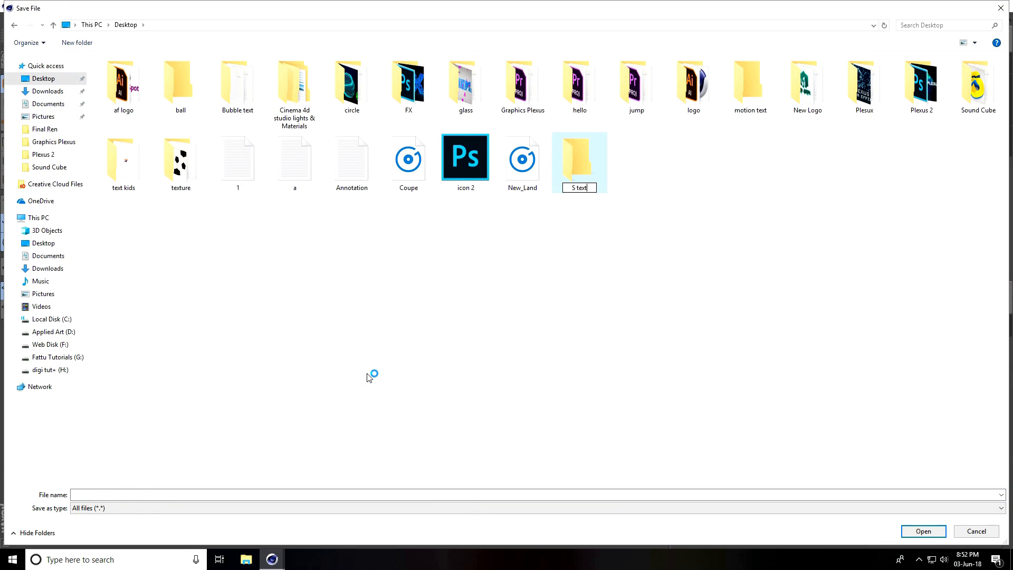
pyautogui.press('Return')
pyautogui.press('Return')
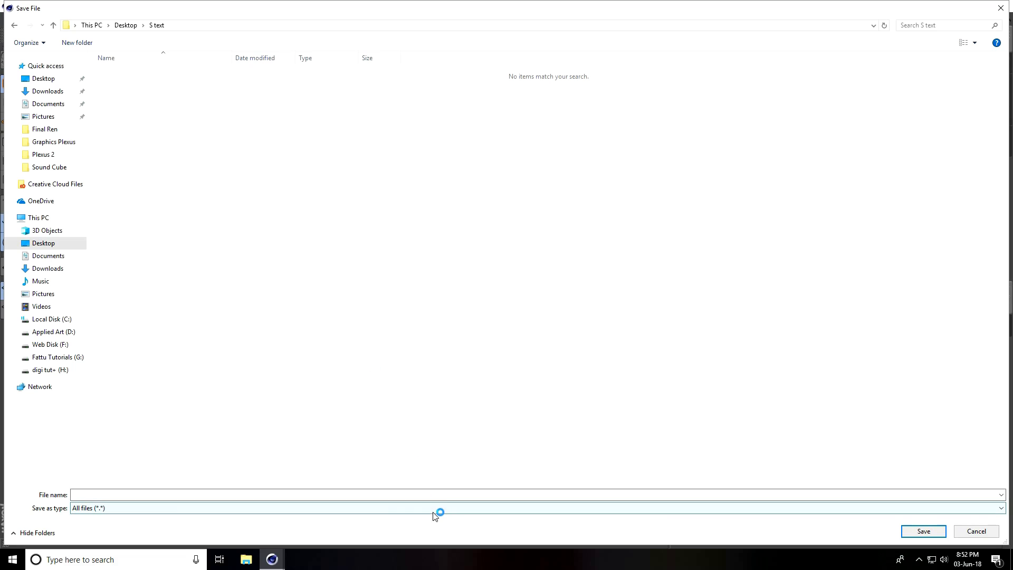
pyautogui.click(434, 494)
pyautogui.write('a')
pyautogui.click(923, 530)
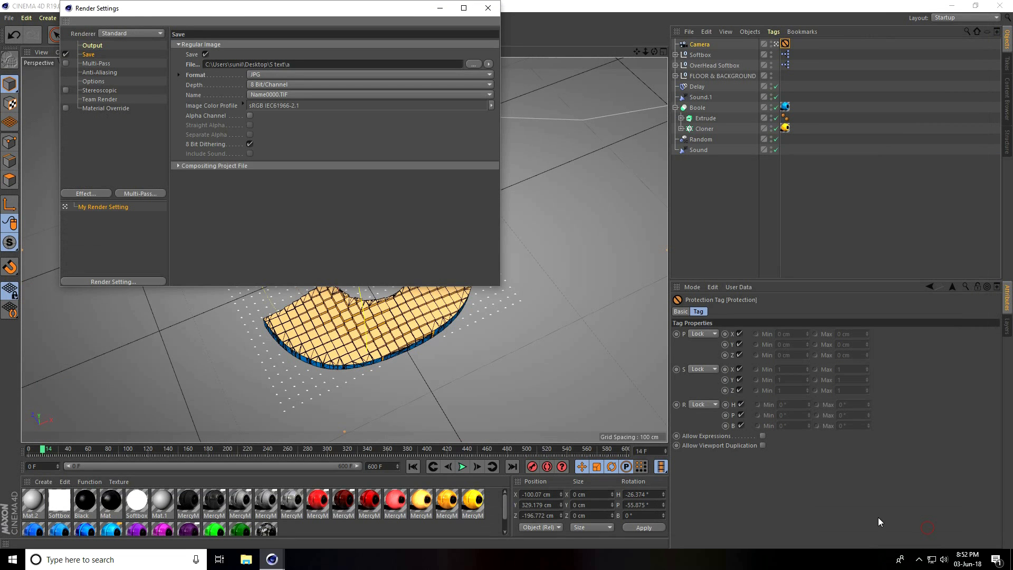
# Review the render's anti-aliasing options and keep Geometry
pyautogui.click(94, 72)
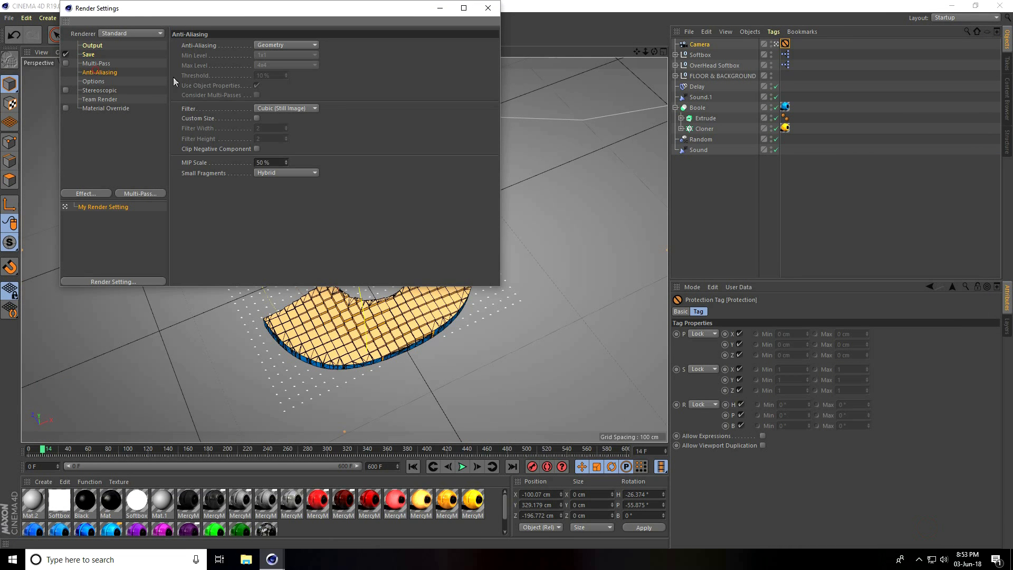
pyautogui.click(270, 45)
pyautogui.click(306, 69)
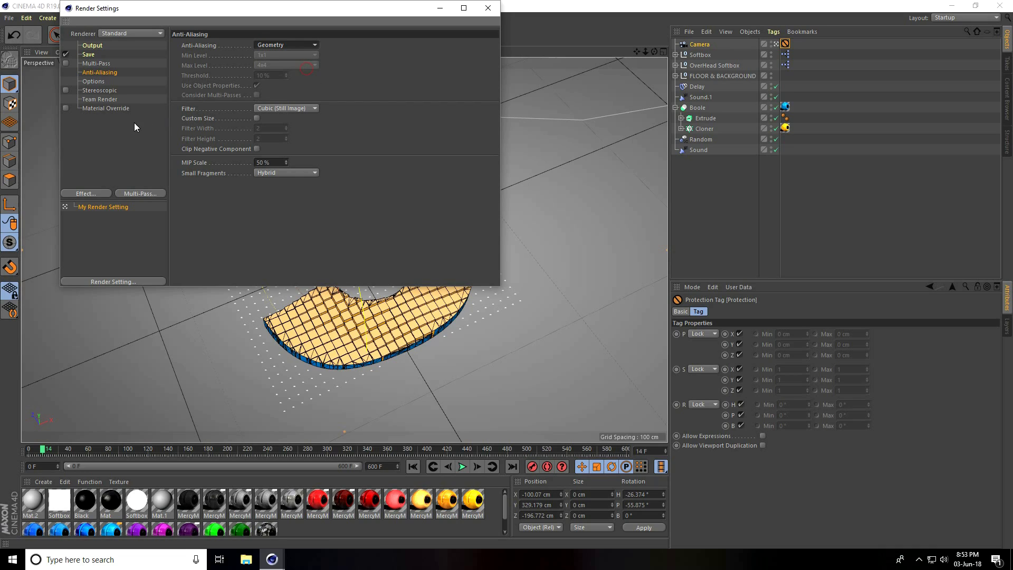
# Add the Ambient Occlusion effect with Maximum Samples of 128 and Accuracy of 100%
pyautogui.click(78, 194)
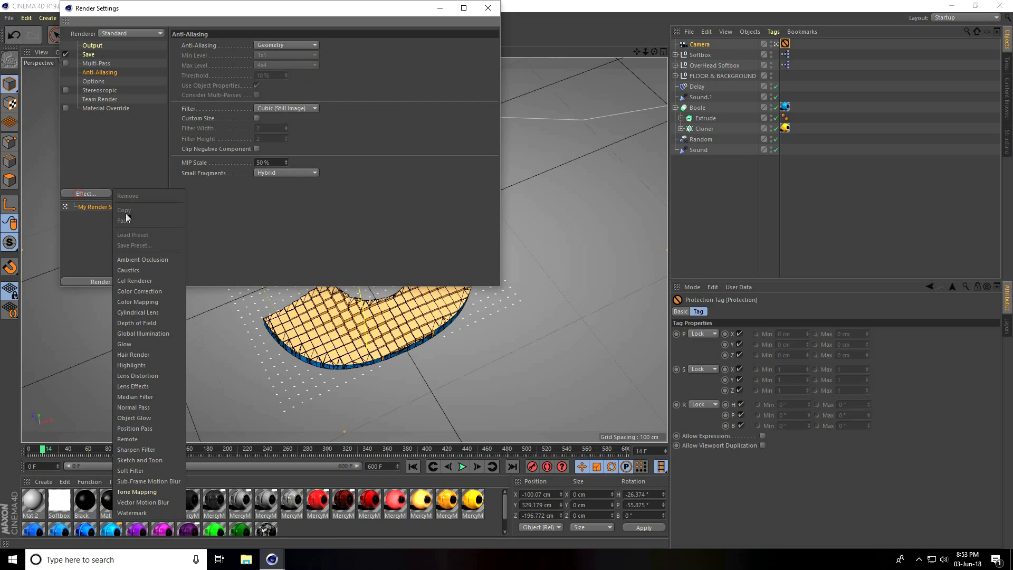
pyautogui.click(152, 259)
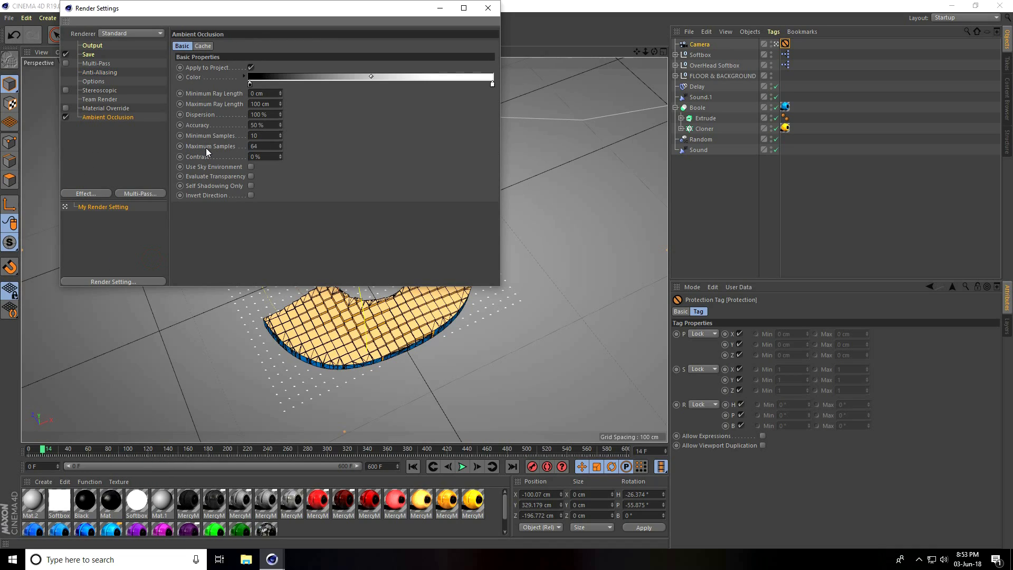
pyautogui.write('128')
pyautogui.moveTo(272, 125); pyautogui.dragTo(236, 126)
# Add the Global Illumination effect with Samples set to Low, and close the render settings
pyautogui.click(93, 193)
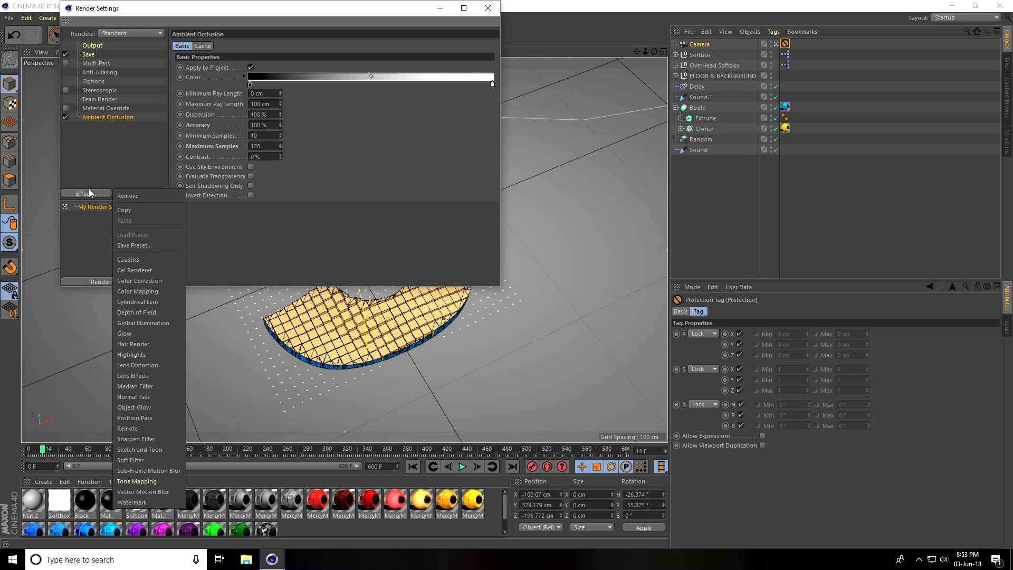
pyautogui.click(158, 324)
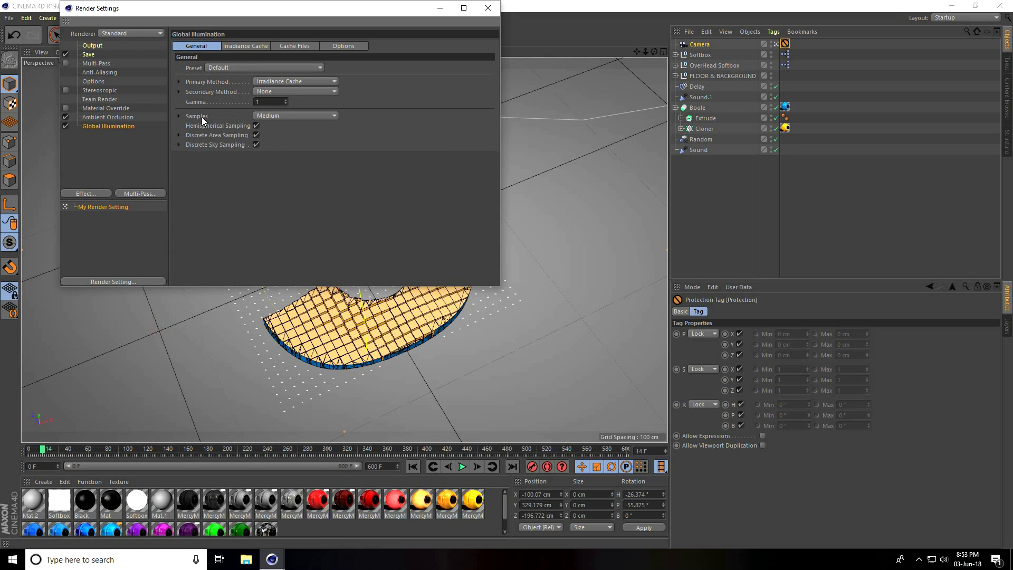
pyautogui.click(274, 117)
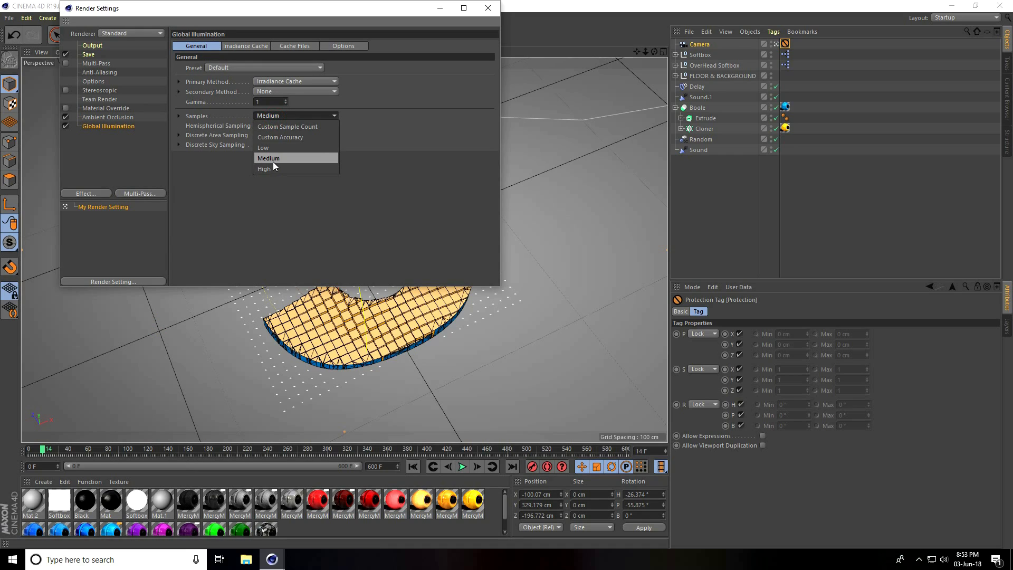
pyautogui.click(277, 147)
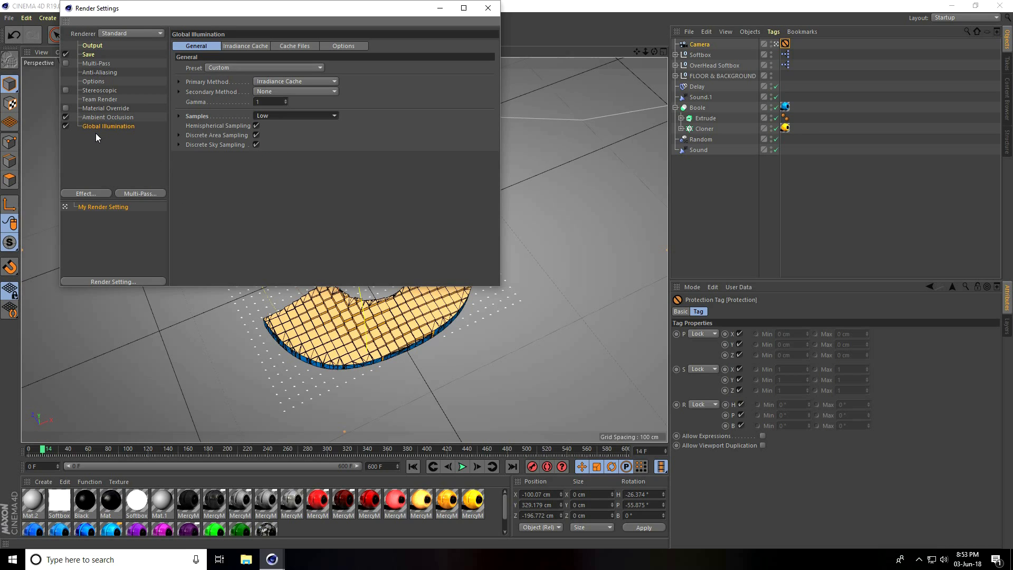
pyautogui.click(487, 8)
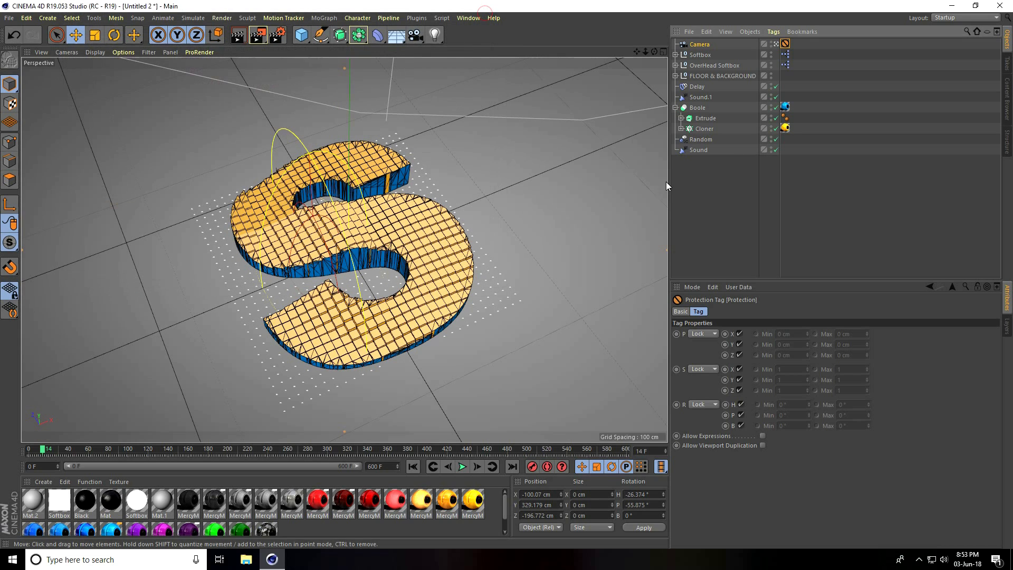
# Leave the camera view, raise the overhead softbox by about 42 cm above the scene, and return to the camera view
pyautogui.click(776, 45)
pyautogui.keyDown('alt'); pyautogui.moveTo(442, 272); pyautogui.dragTo(268, 319, button='right'); pyautogui.keyUp('alt')
pyautogui.keyDown('alt'); pyautogui.moveTo(363, 312); pyautogui.dragTo(349, 300); pyautogui.keyUp('alt')
pyautogui.keyDown('alt'); pyautogui.moveTo(349, 300); pyautogui.dragTo(211, 342, button='right'); pyautogui.keyUp('alt')
pyautogui.click(714, 66)
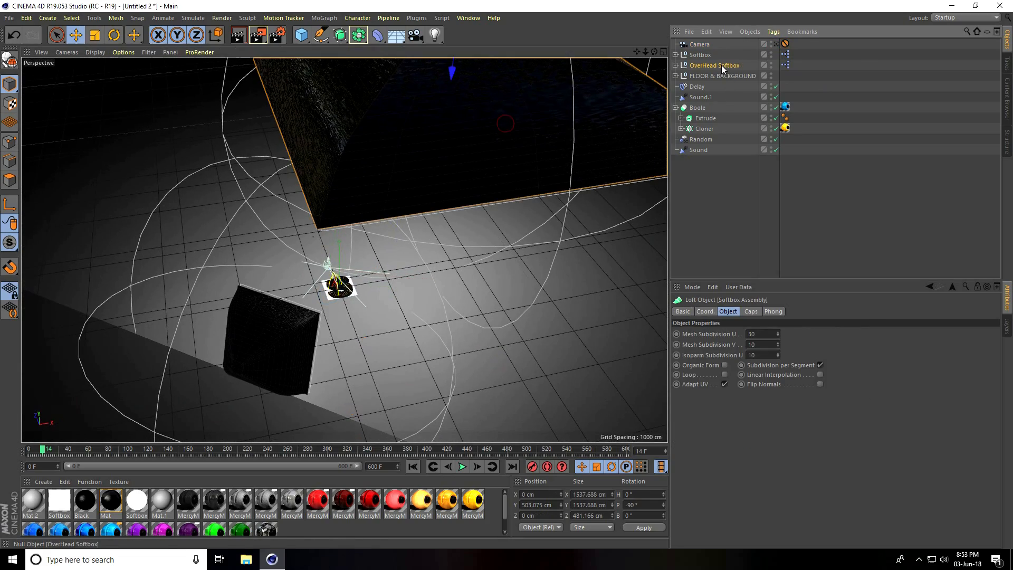
pyautogui.moveTo(533, 94); pyautogui.dragTo(431, 128)
pyautogui.keyDown('alt'); pyautogui.moveTo(379, 317); pyautogui.dragTo(301, 238); pyautogui.keyUp('alt')
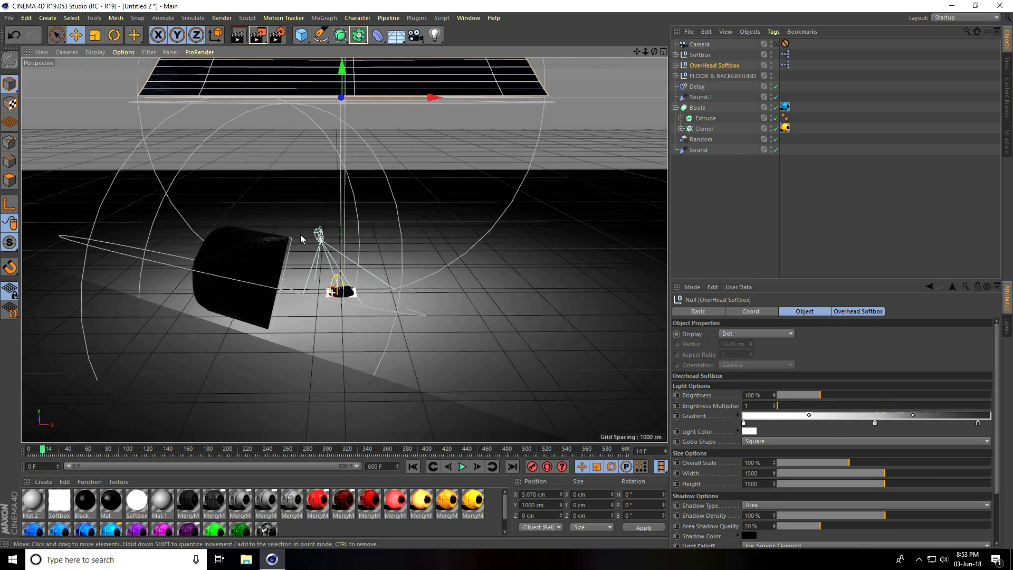
pyautogui.keyDown('alt'); pyautogui.moveTo(301, 239); pyautogui.dragTo(290, 174, button='right'); pyautogui.keyUp('alt')
pyautogui.moveTo(341, 93); pyautogui.dragTo(340, 85)
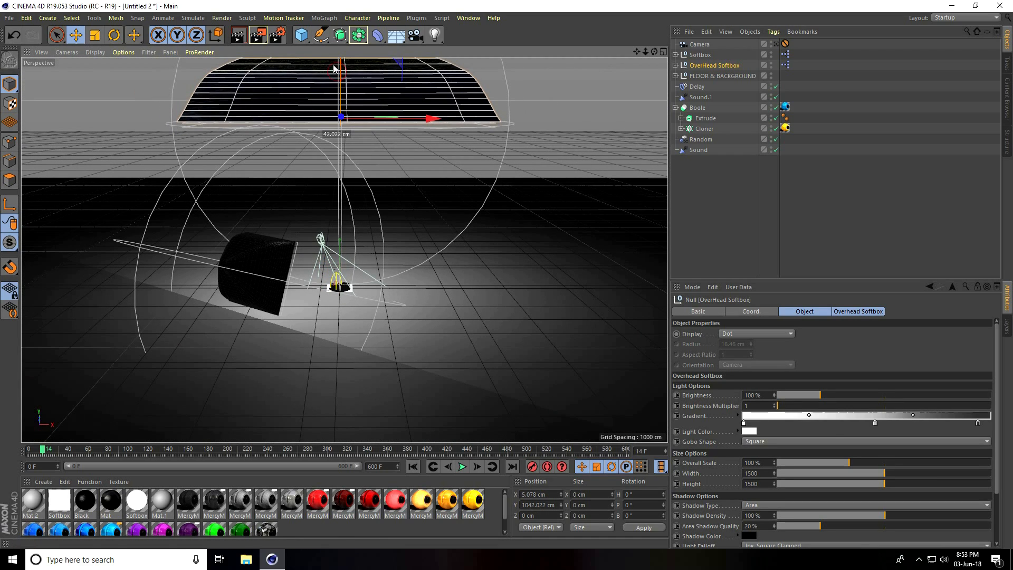
pyautogui.click(778, 45)
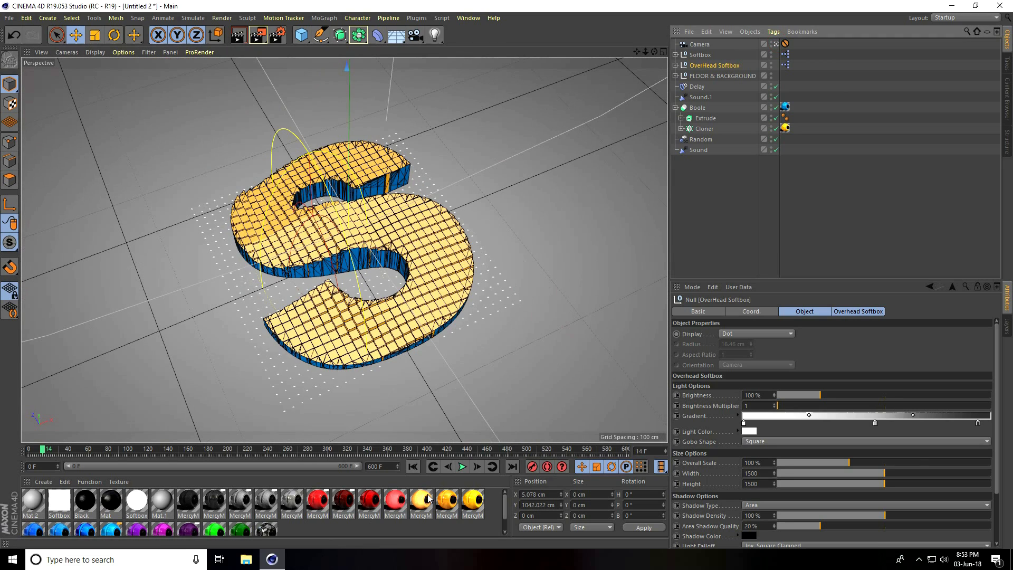
# Play the cube animation briefly from the first frame through the camera and stop it
pyautogui.click(413, 467)
pyautogui.click(462, 466)
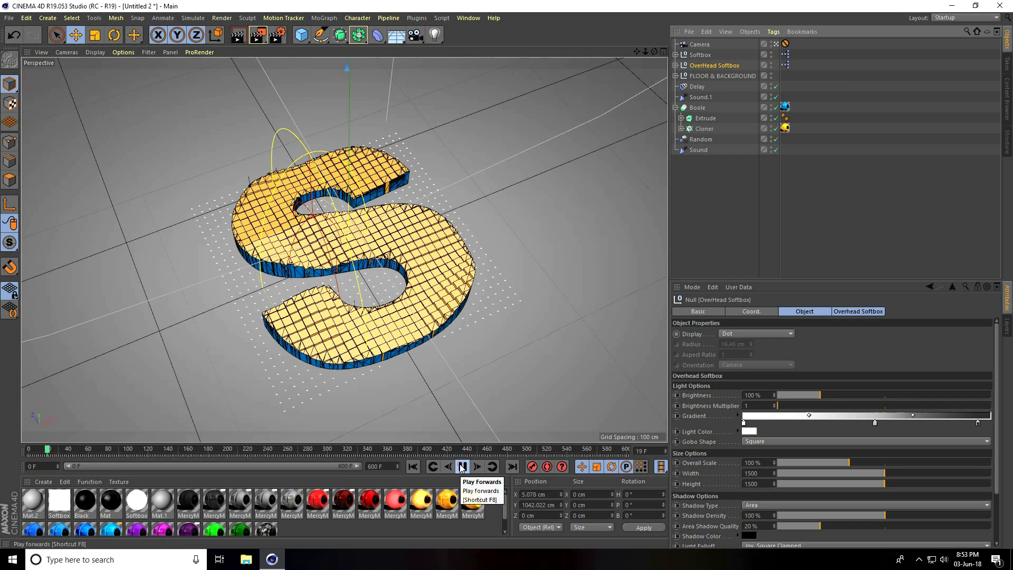
pyautogui.click(462, 466)
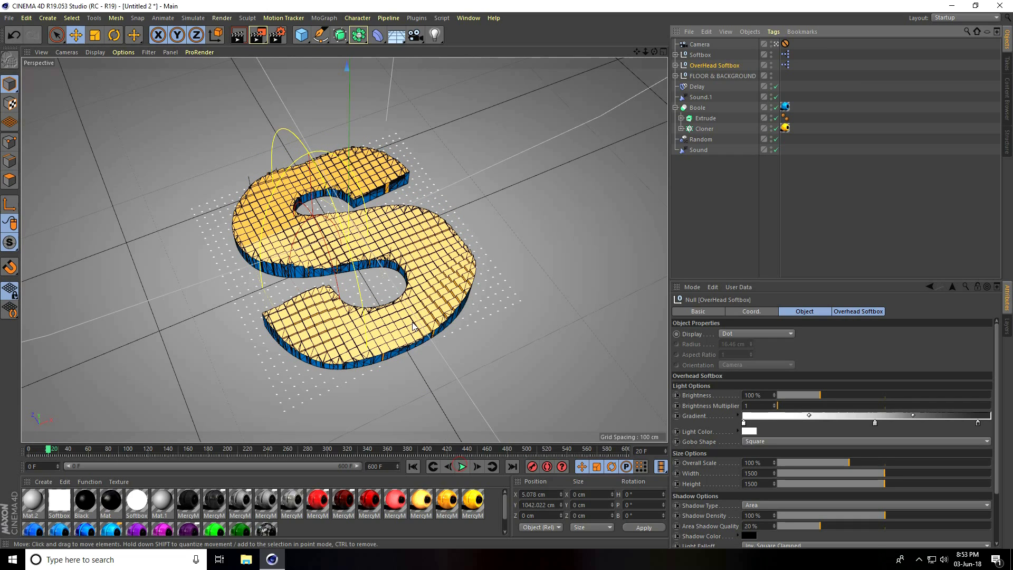
# Render the animation to the Picture Viewer, continuing despite the missing softbox texture
pyautogui.click(257, 36)
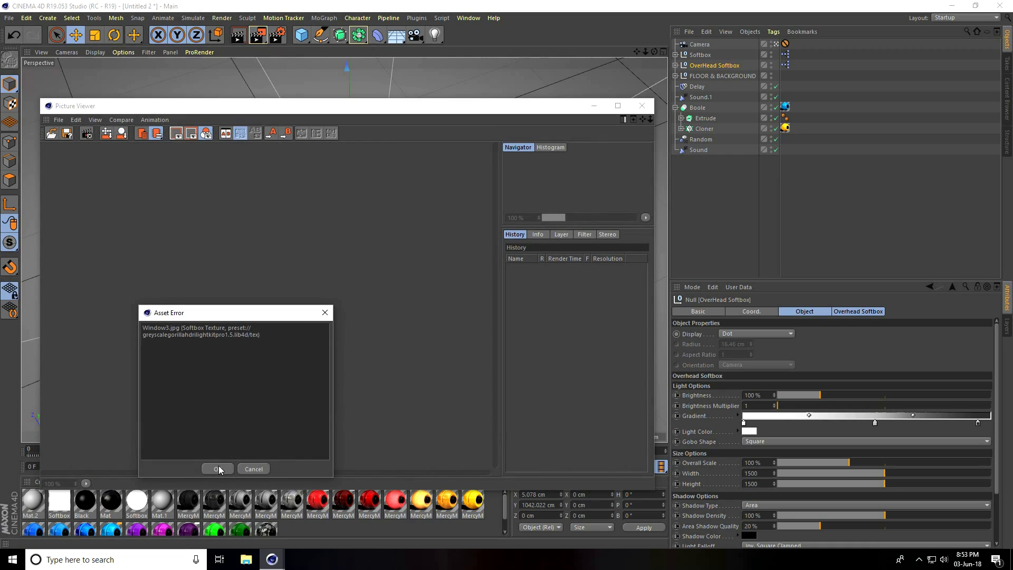
pyautogui.click(217, 469)
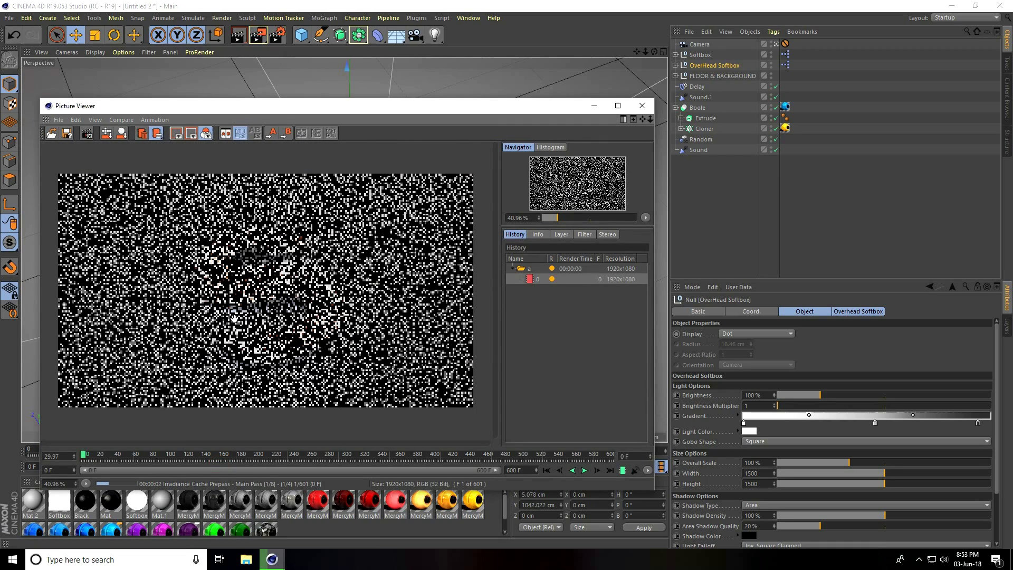